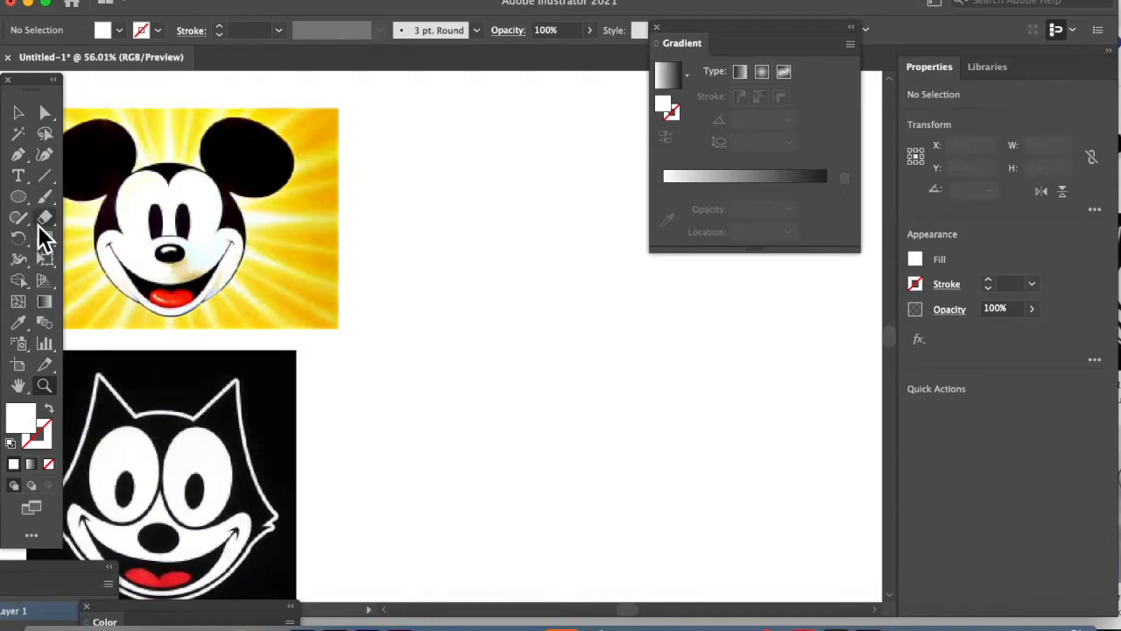
# - Draw a tall, narrow ellipse of about 40 by 115 px in the blank area beside the reference images
pyautogui.click(18, 200)
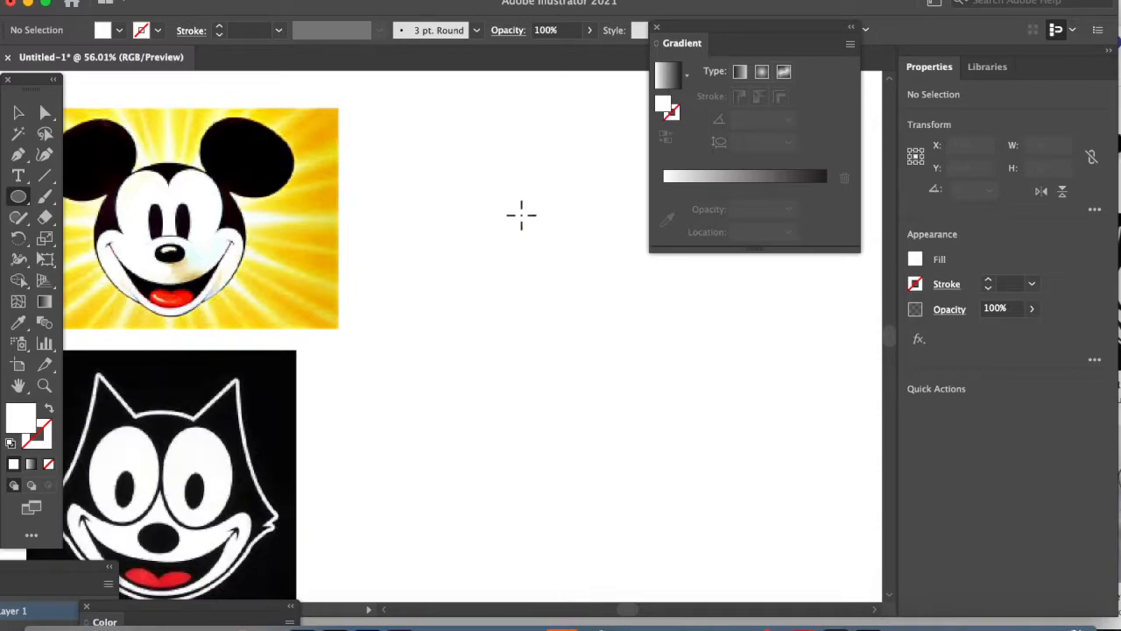
pyautogui.moveTo(528, 220); pyautogui.dragTo(565, 311)
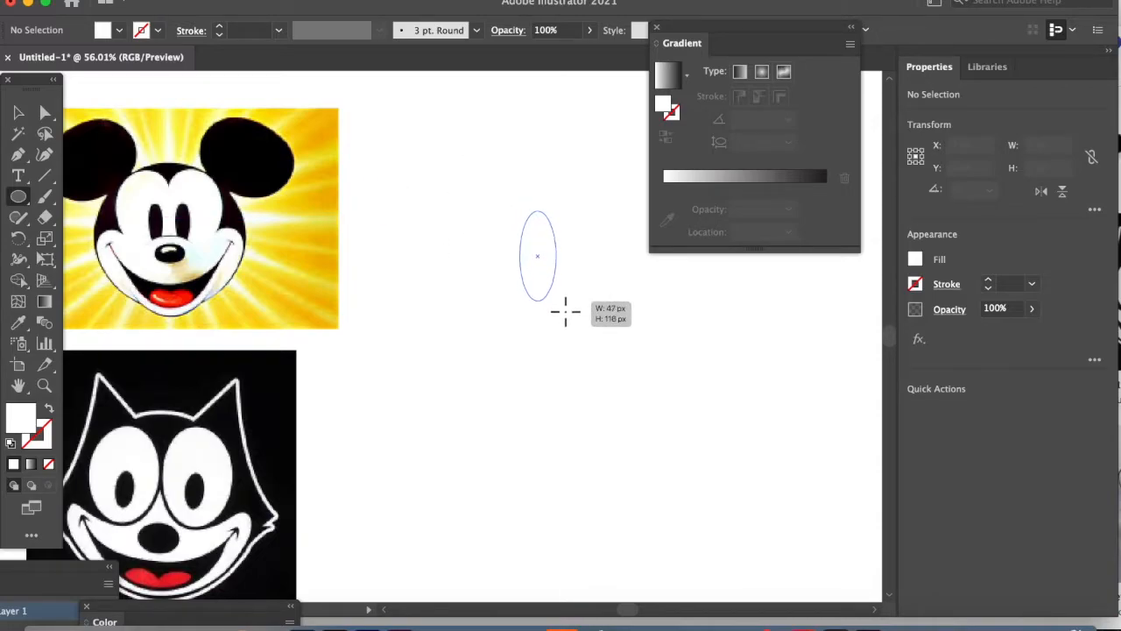
pyautogui.moveTo(564, 311); pyautogui.dragTo(559, 308)
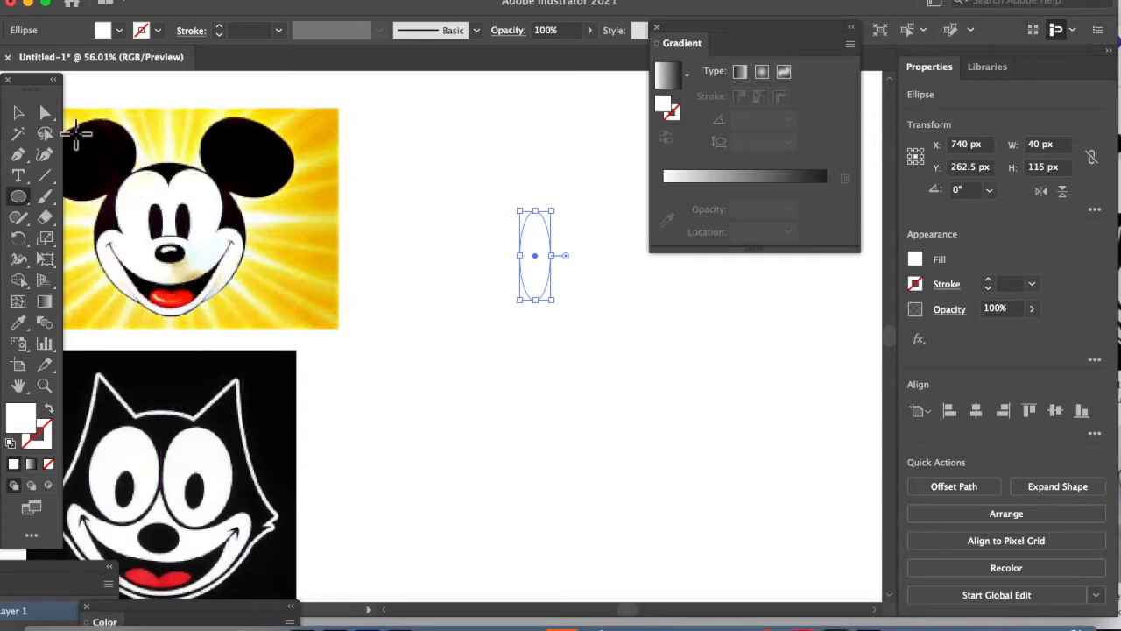
# - Give the narrow ellipse a black fill and no stroke
pyautogui.click(20, 112)
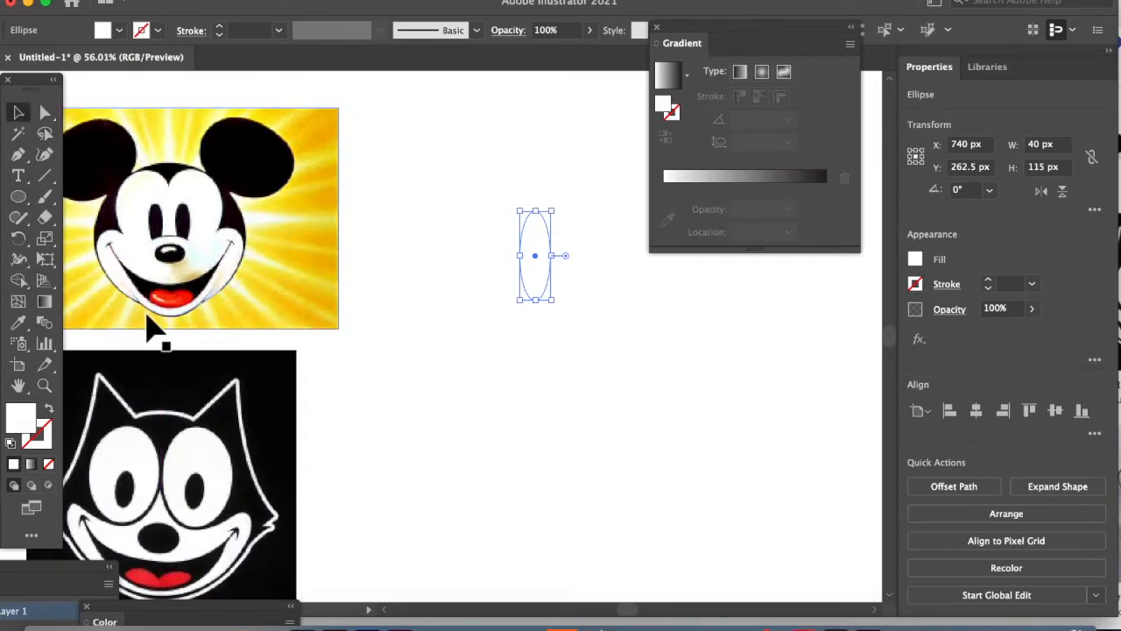
pyautogui.click(10, 443)
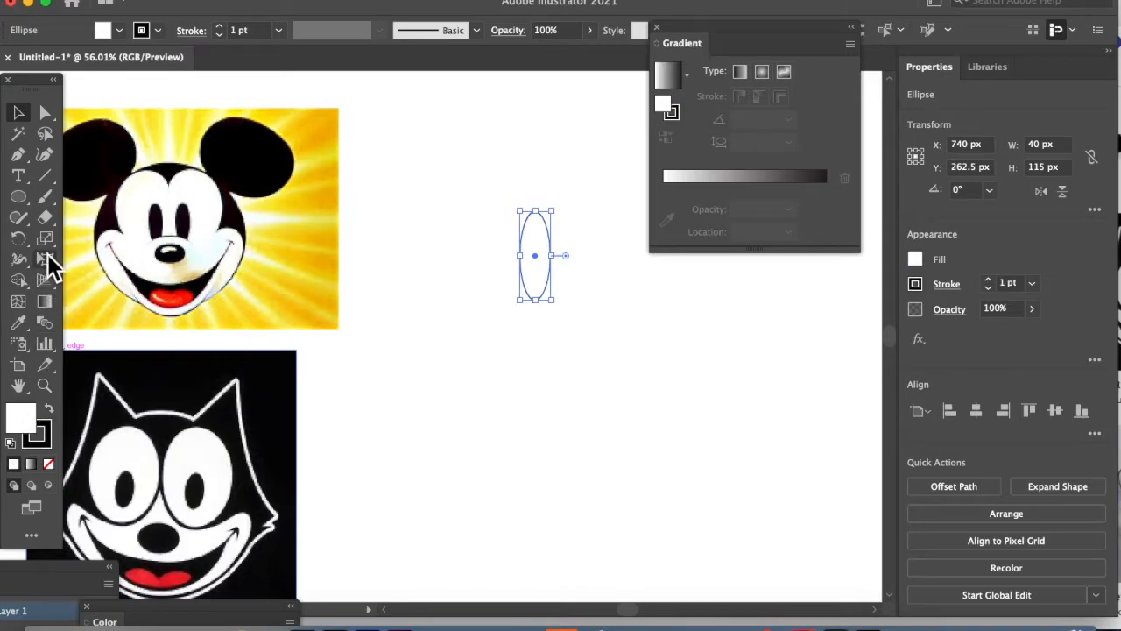
pyautogui.click(51, 408)
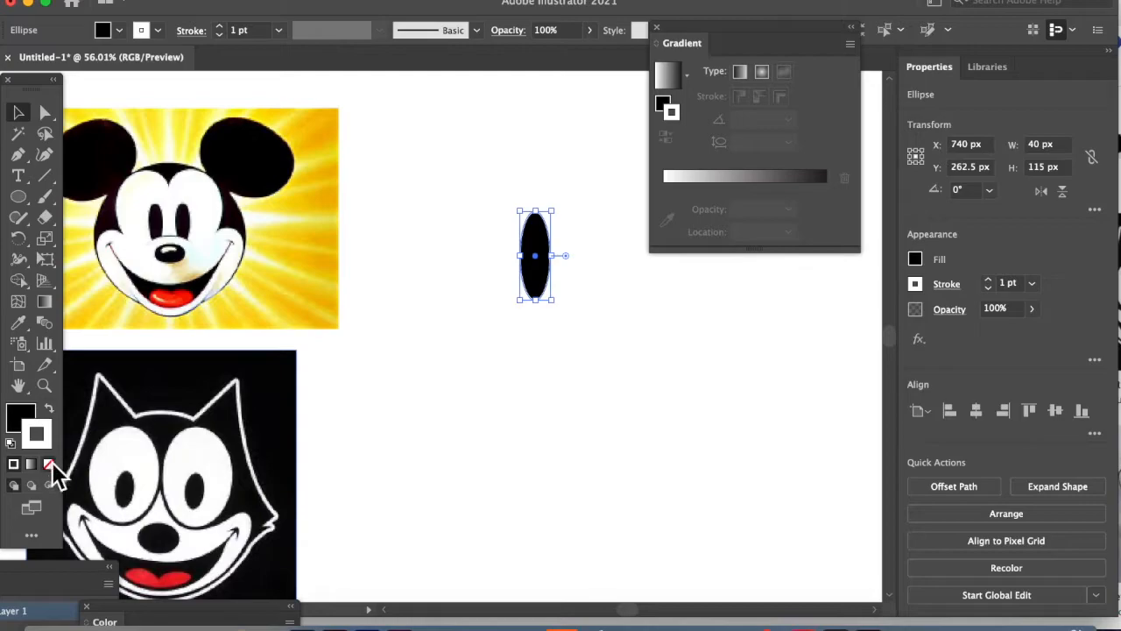
pyautogui.click(49, 464)
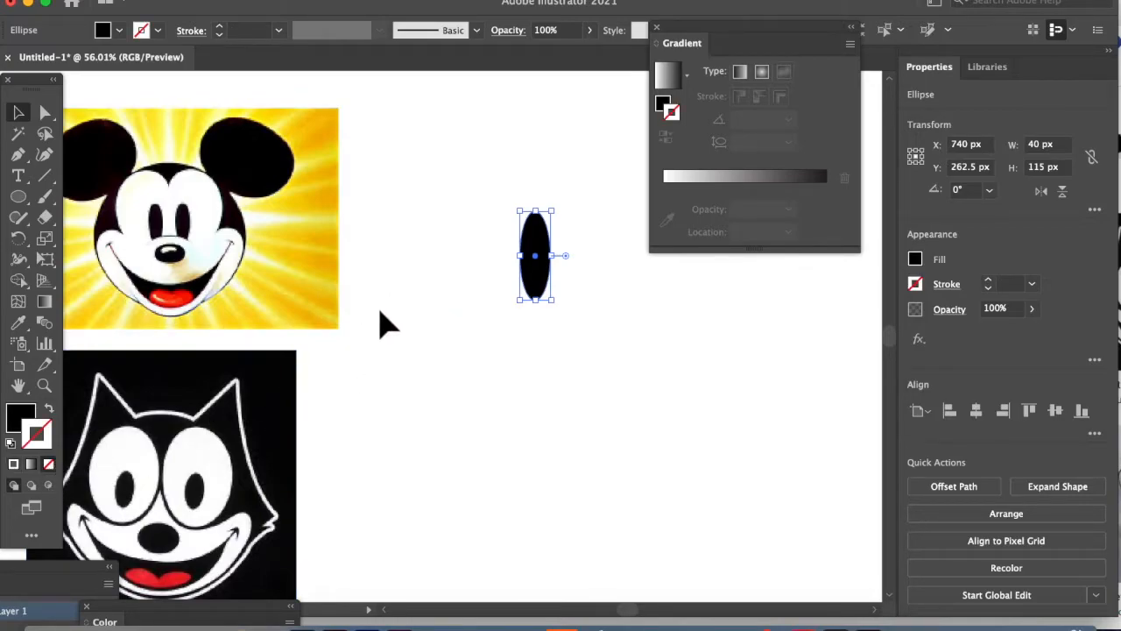
pyautogui.click(515, 377)
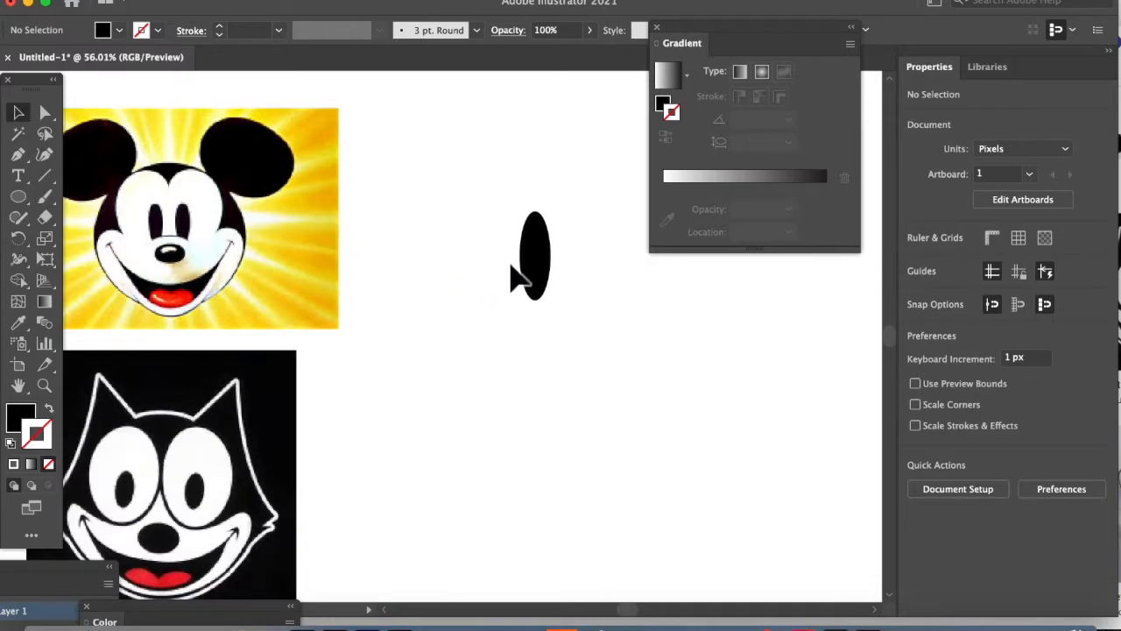
# - Place a copy of the black ellipse to its right at the same height, and nudge the original 1 px toward it
pyautogui.click(543, 288)
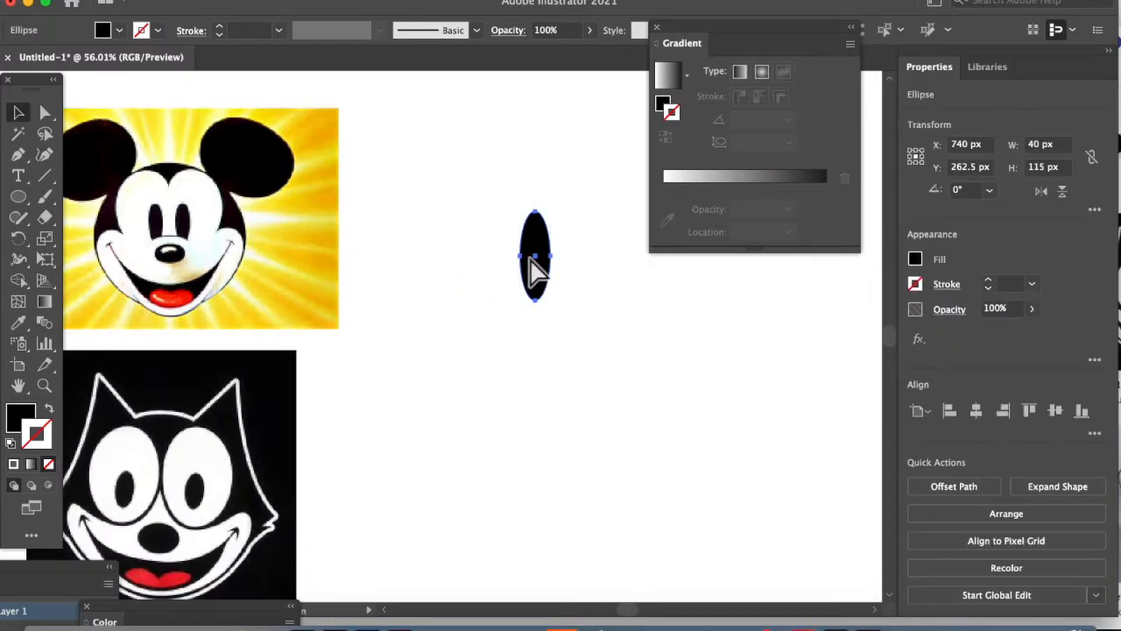
pyautogui.press('super+v')
pyautogui.moveTo(449, 326); pyautogui.dragTo(602, 243)
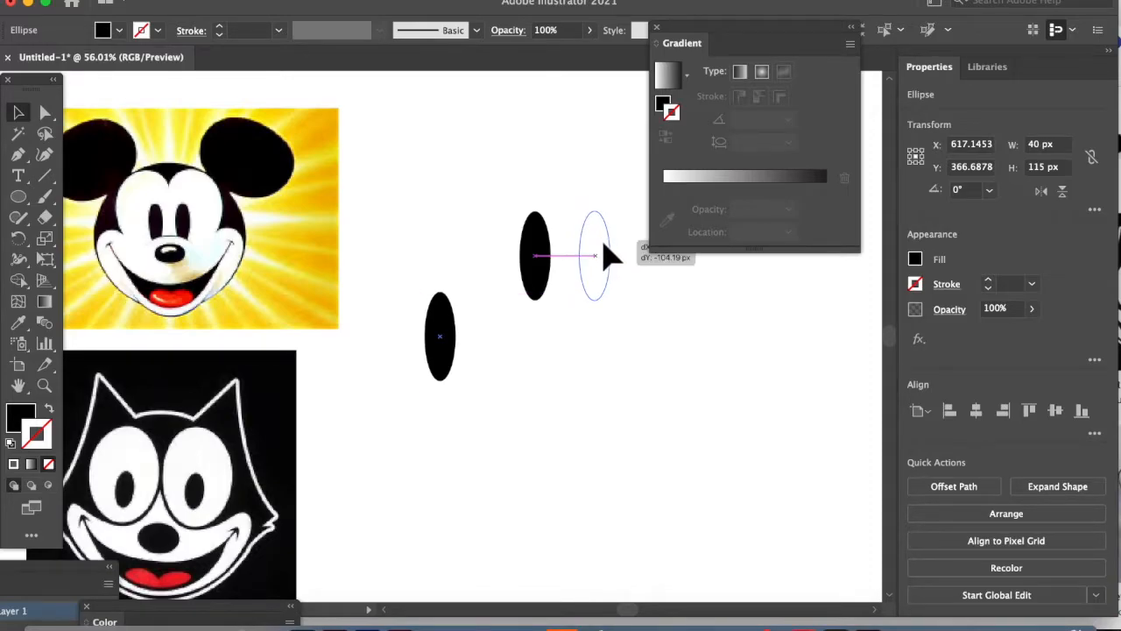
pyautogui.moveTo(603, 248); pyautogui.dragTo(602, 249)
pyautogui.click(565, 325)
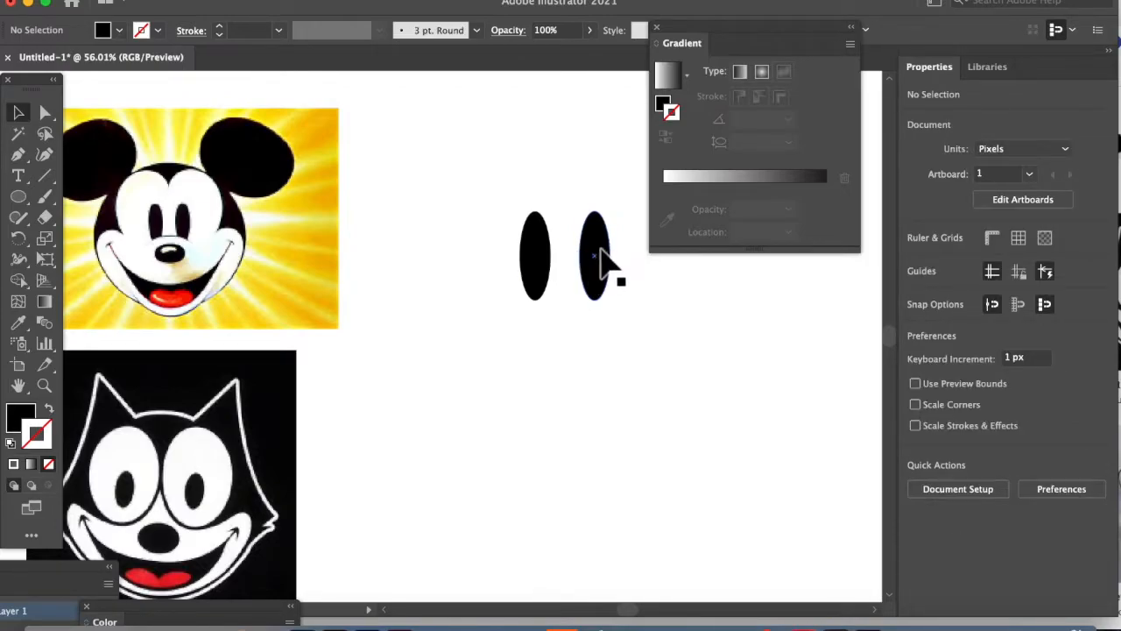
pyautogui.click(552, 259)
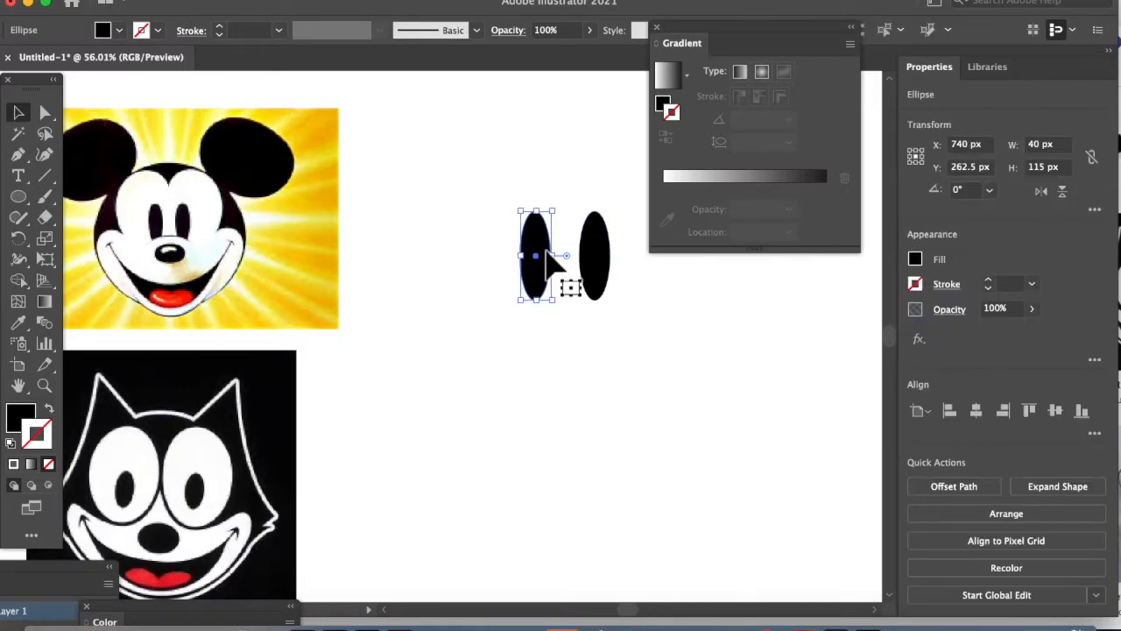
pyautogui.click(532, 327)
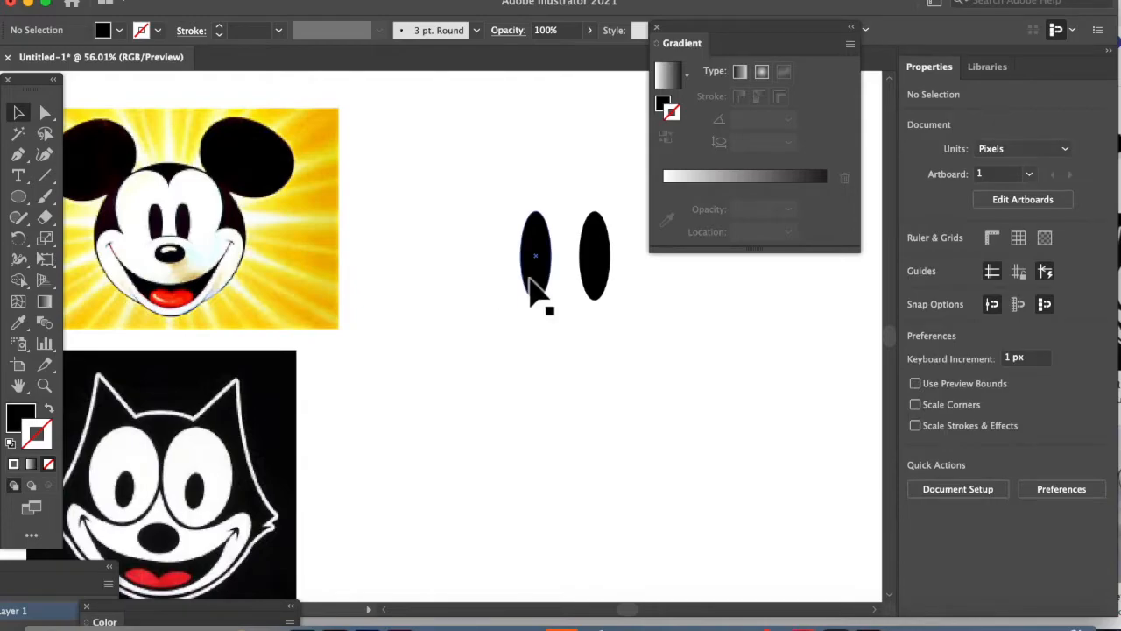
pyautogui.click(533, 282)
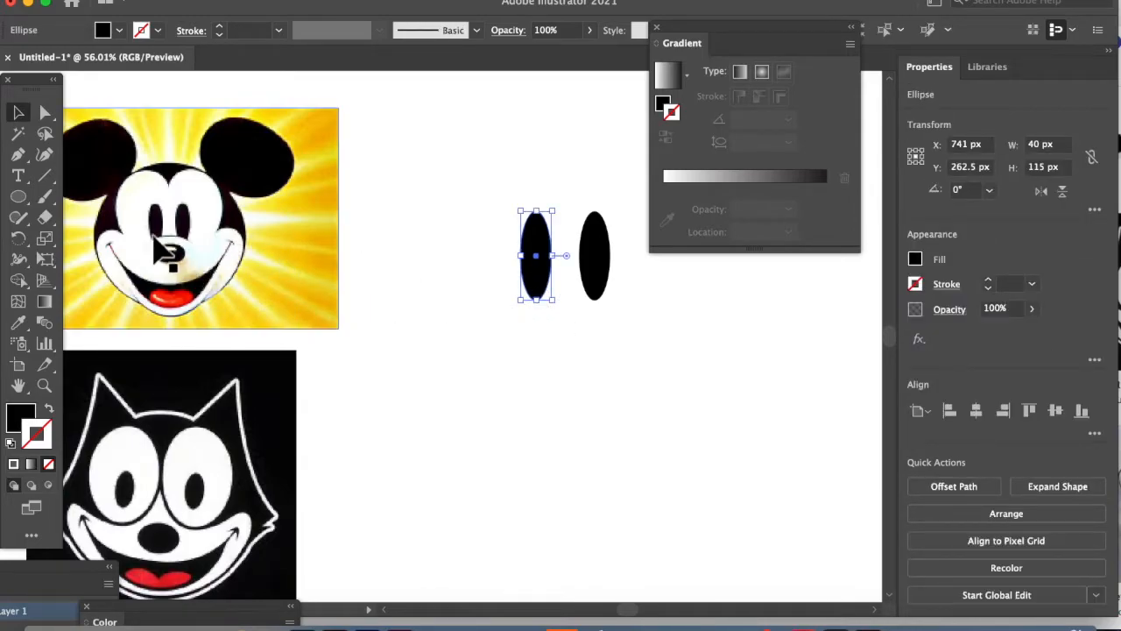
# - Draw two wide overlapping ellipses below the eyes, about 361 by 224 px and about 452 by 255 px
pyautogui.click(21, 200)
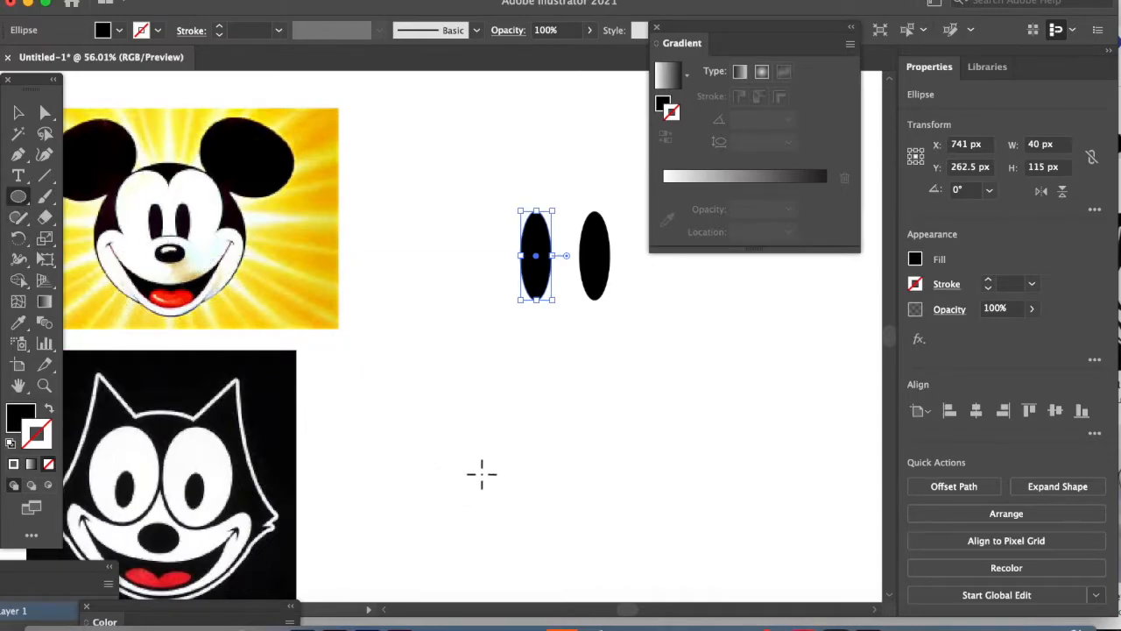
pyautogui.moveTo(430, 512); pyautogui.dragTo(707, 341)
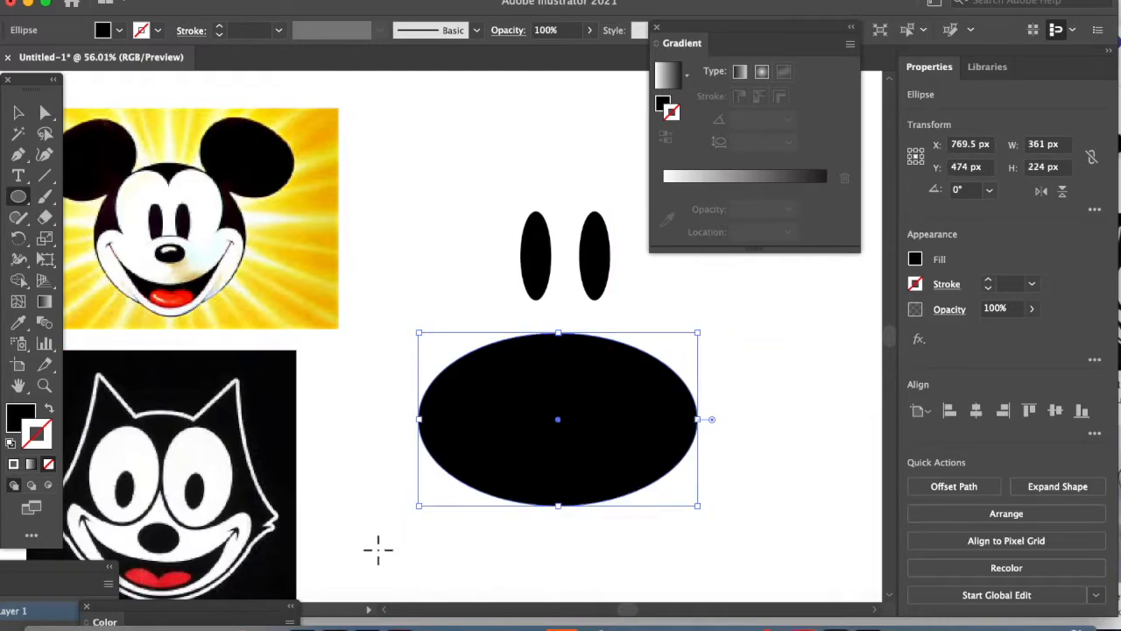
pyautogui.moveTo(385, 536); pyautogui.dragTo(742, 347)
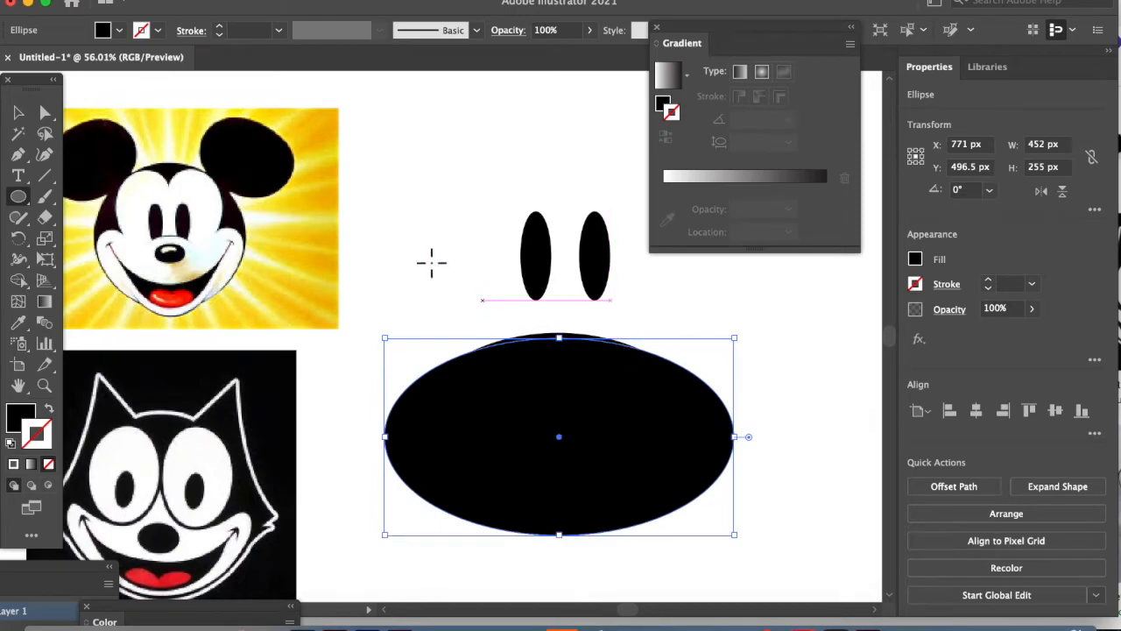
# - Apply the default white fill and 1 pt black stroke to the larger front ellipse
pyautogui.click(14, 113)
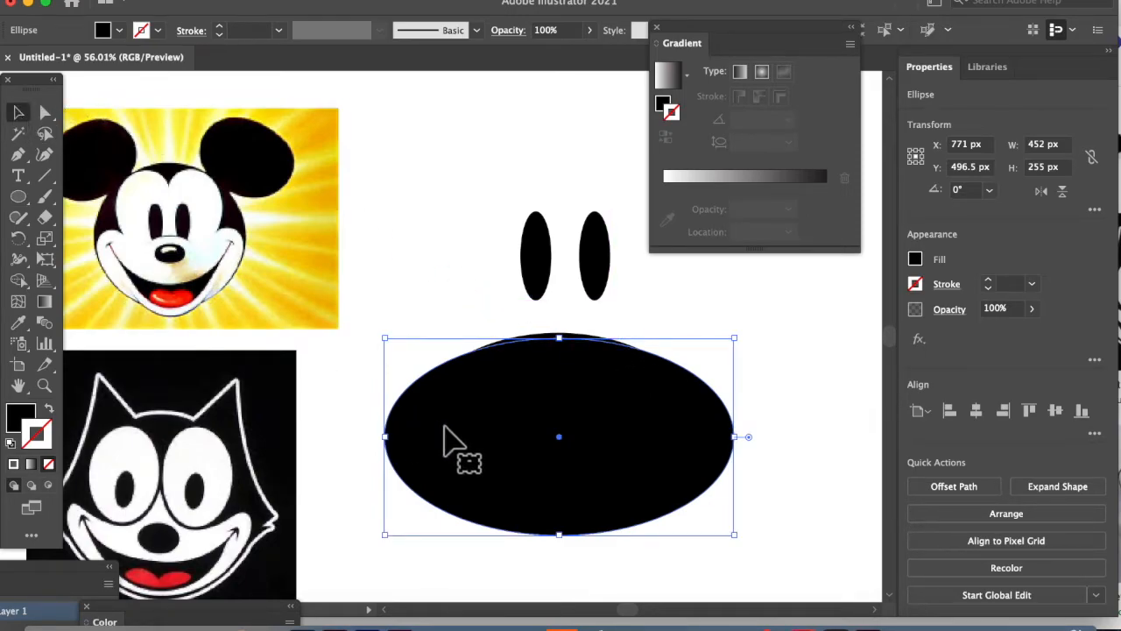
pyautogui.press('d')
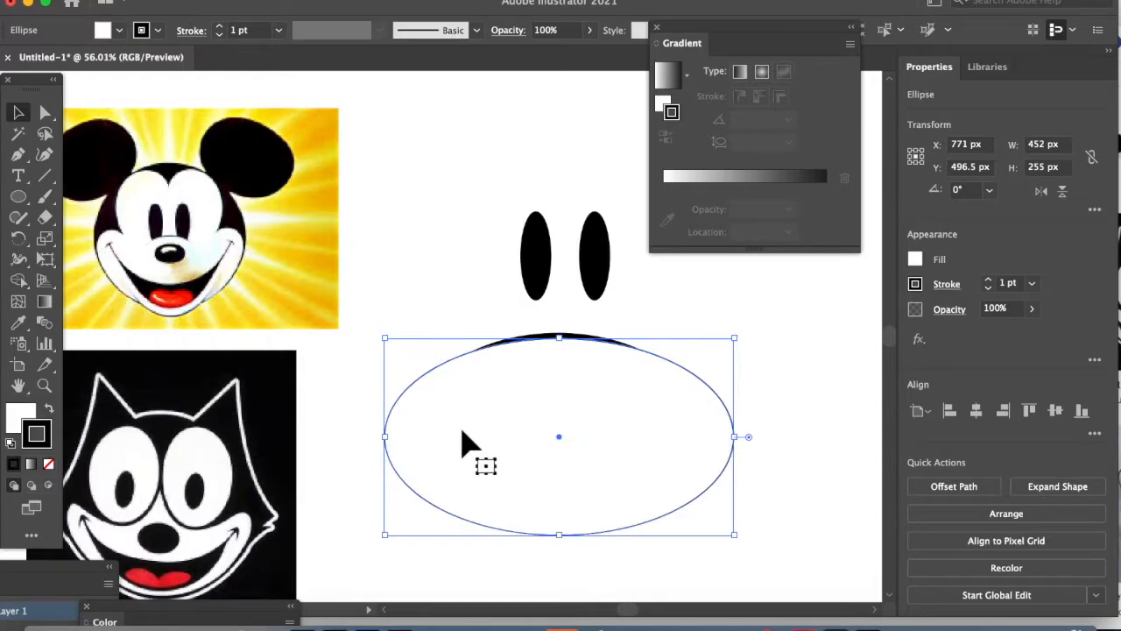
pyautogui.click(508, 331)
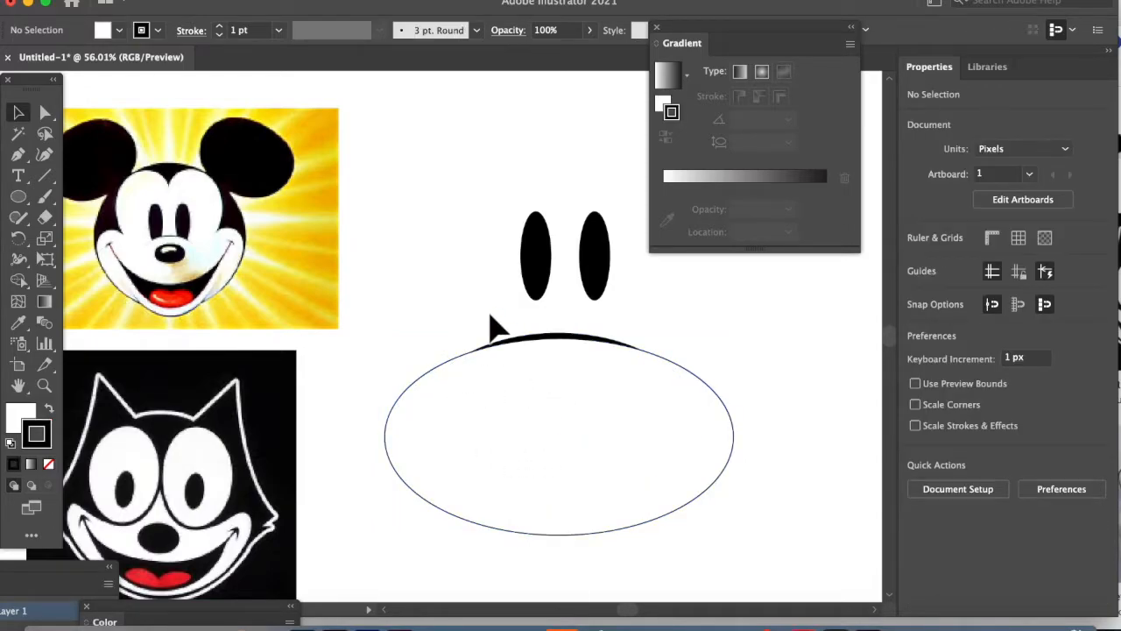
# - Align the two wide ellipses on their horizontal centres and subtract the front one to leave a thin crescent
pyautogui.click(612, 442)
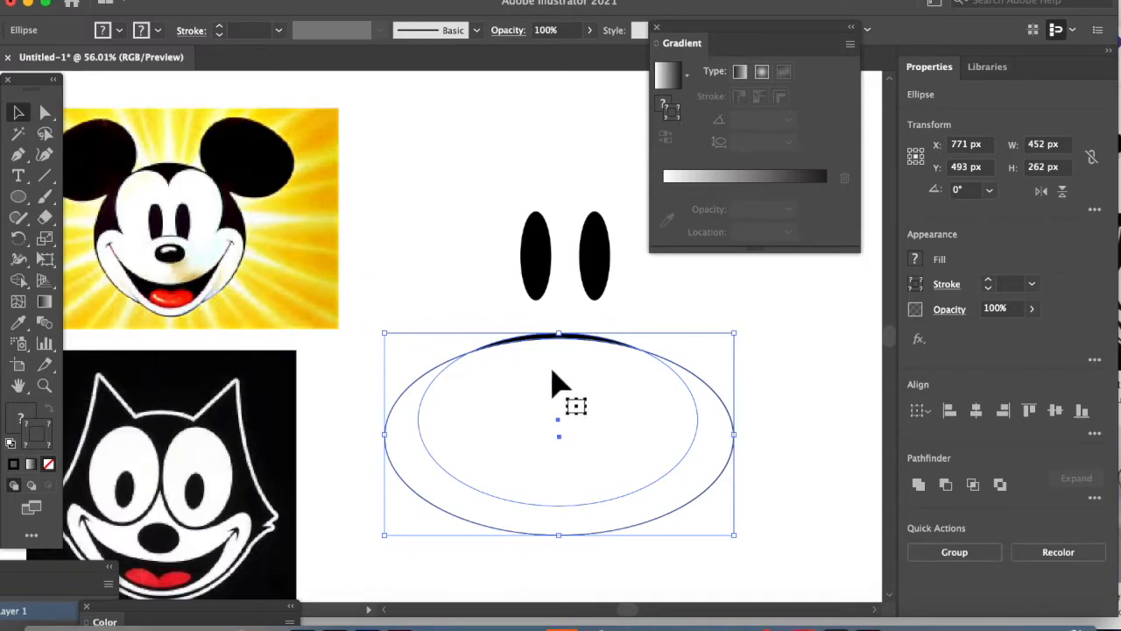
pyautogui.click(974, 409)
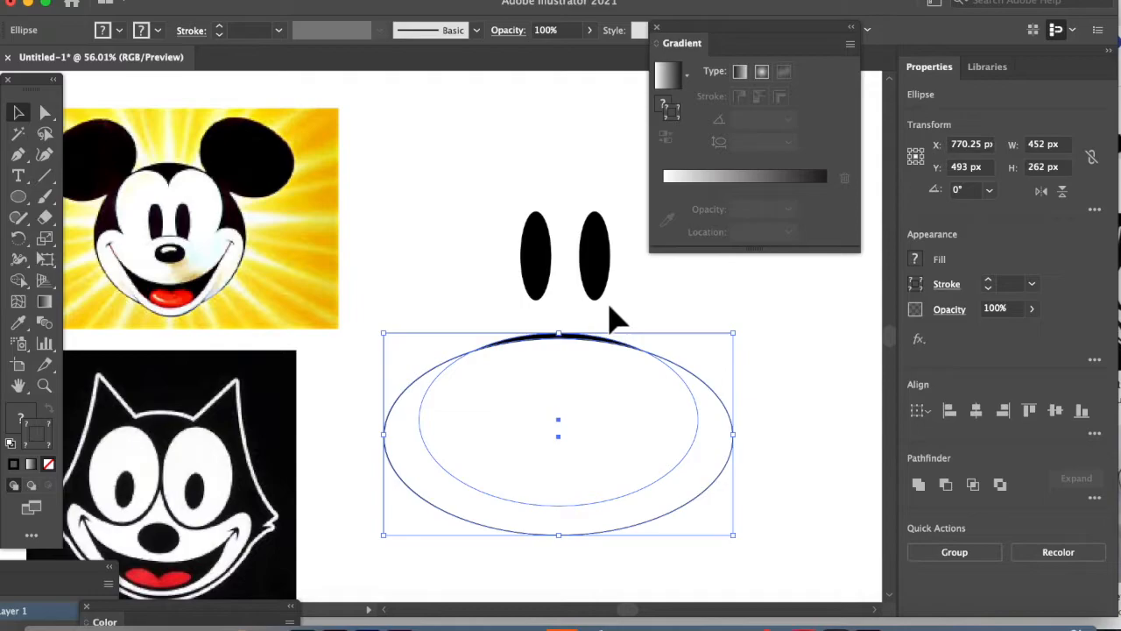
pyautogui.click(950, 489)
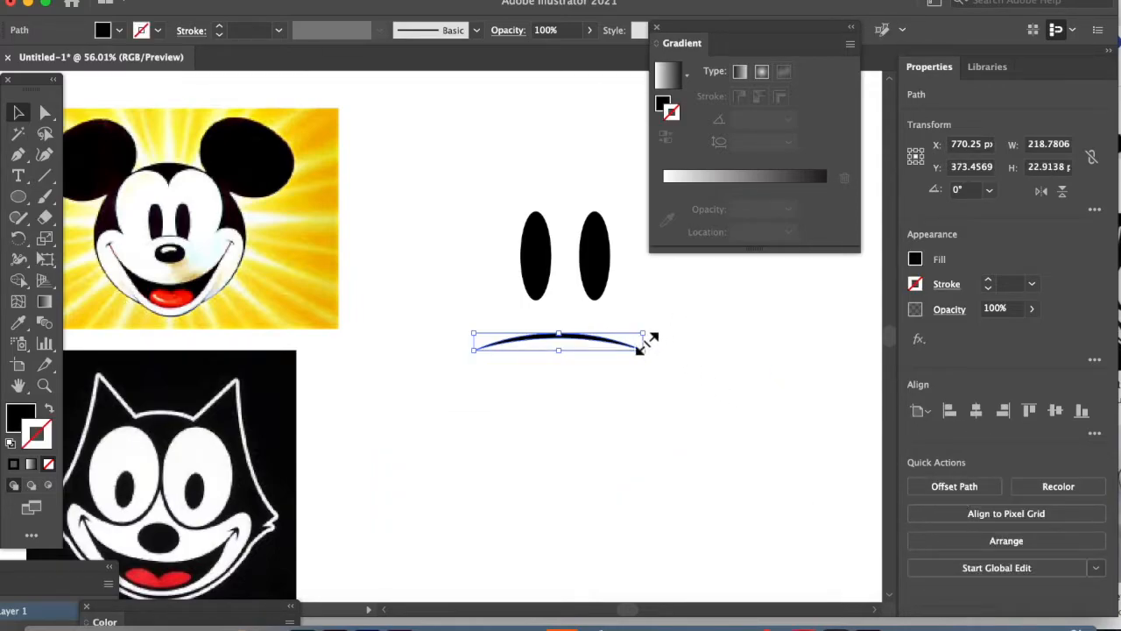
# - Move the crescent across the lower ends of the eyes and place a copy of it below them
pyautogui.moveTo(608, 350); pyautogui.dragTo(613, 301)
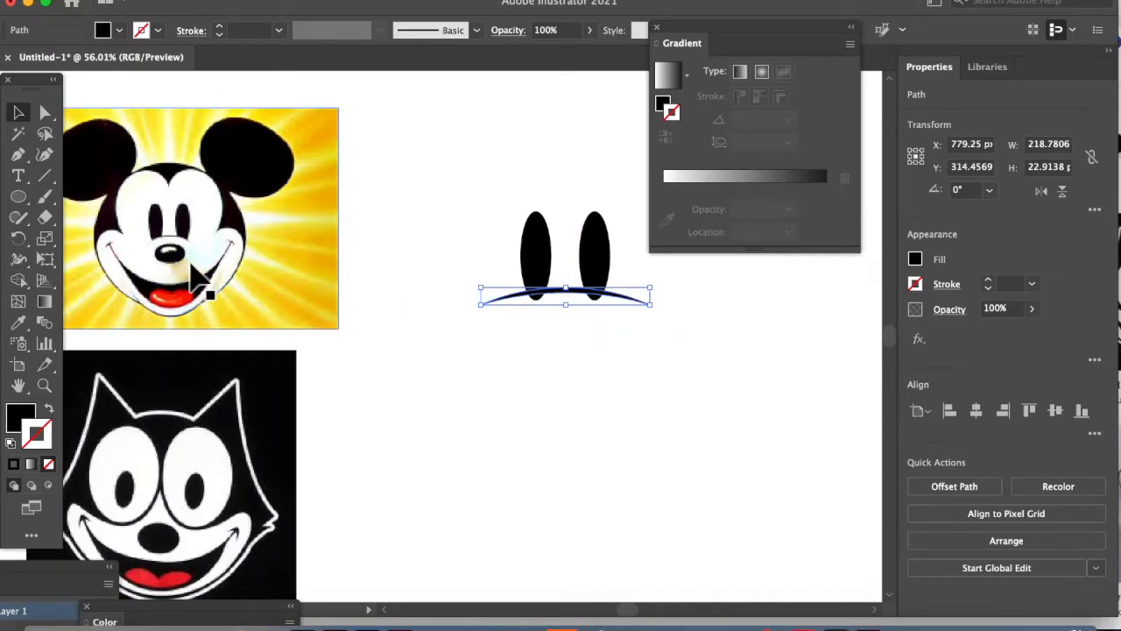
pyautogui.press('super+equal')
pyautogui.press('super+equal')
pyautogui.press('super+equal')
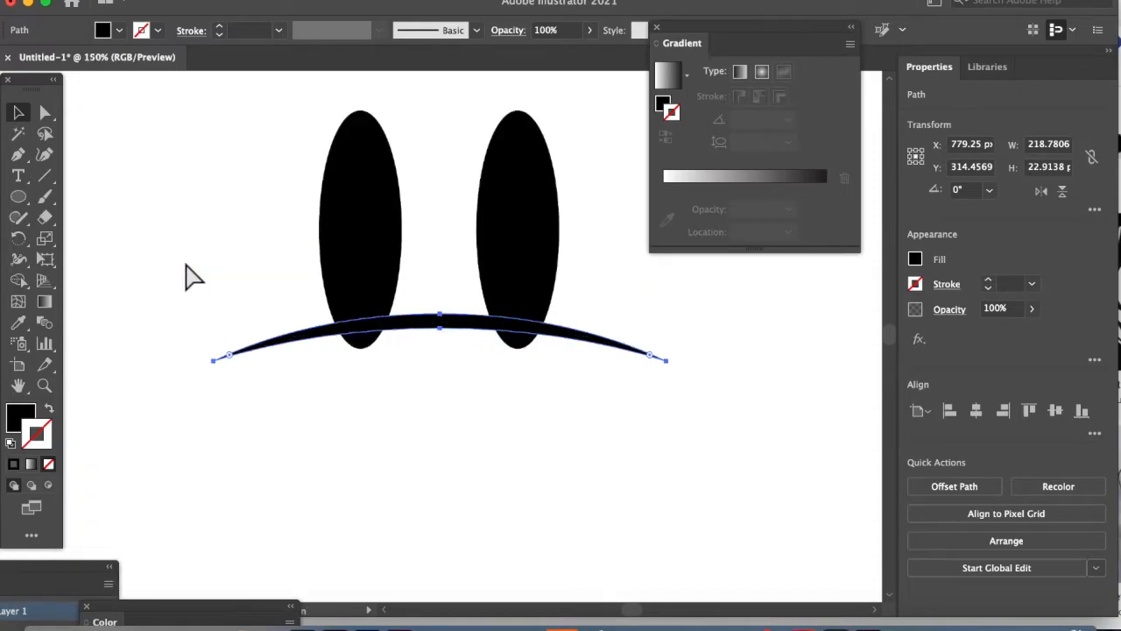
pyautogui.click(390, 460)
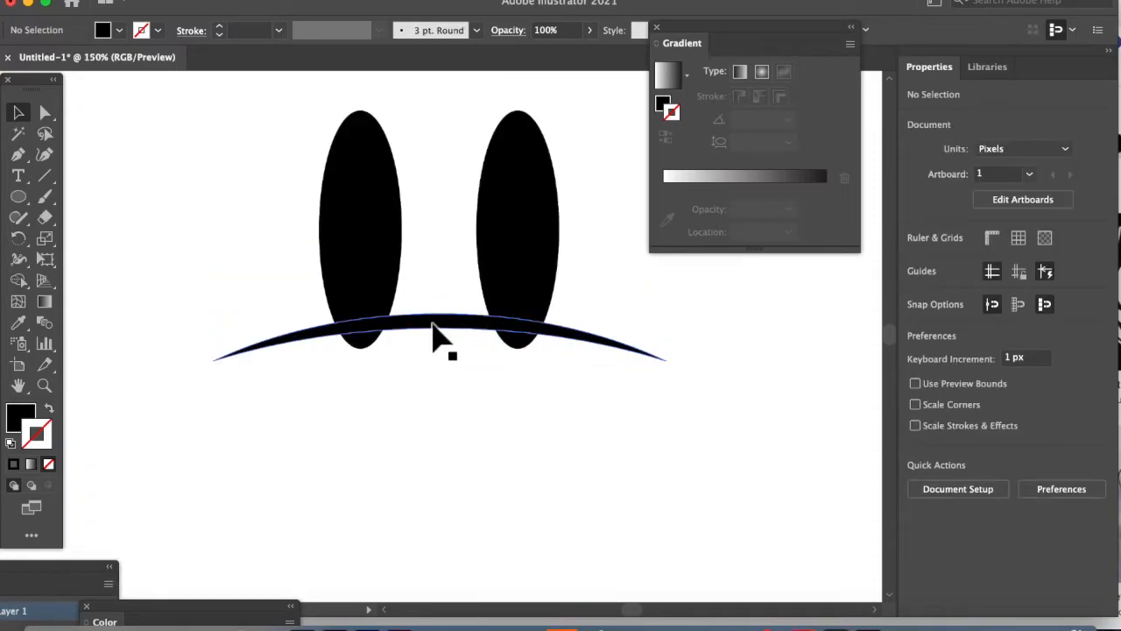
pyautogui.click(434, 327)
pyautogui.moveTo(465, 328); pyautogui.dragTo(469, 436)
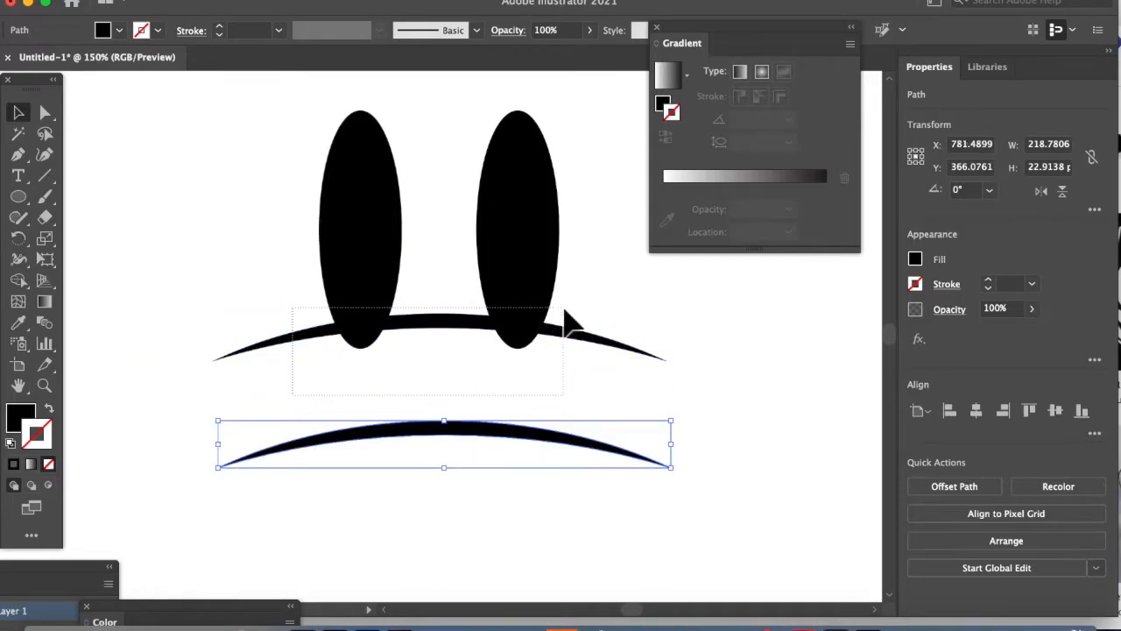
# - Group the two black eye ellipses, leaving the crescents out of the group
pyautogui.moveTo(564, 310); pyautogui.dragTo(557, 306)
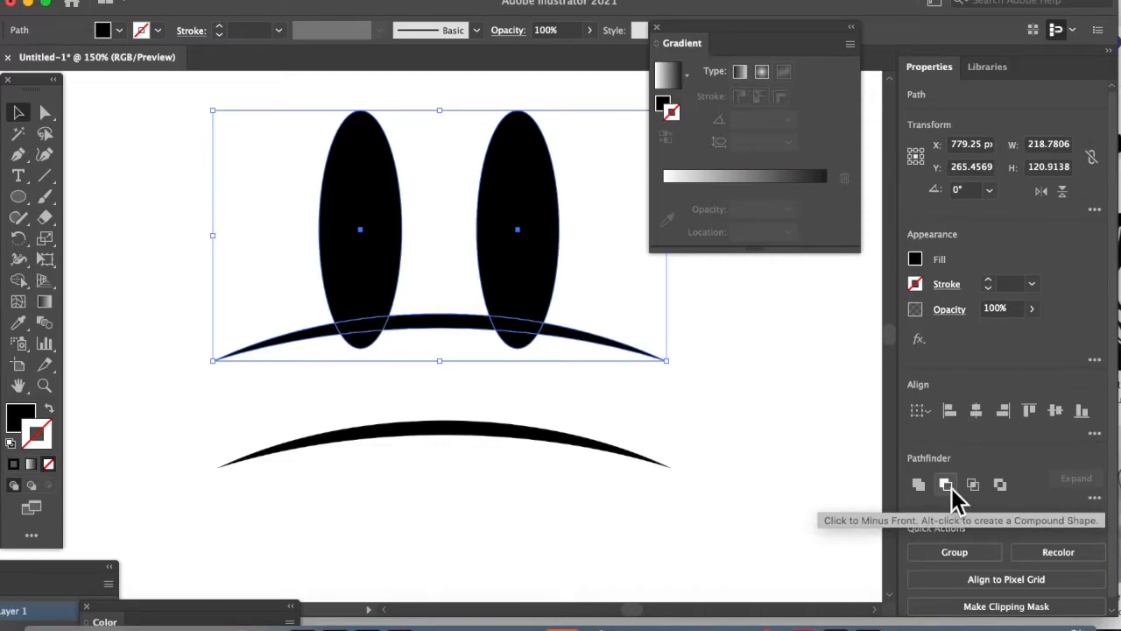
pyautogui.click(401, 295)
pyautogui.click(392, 270)
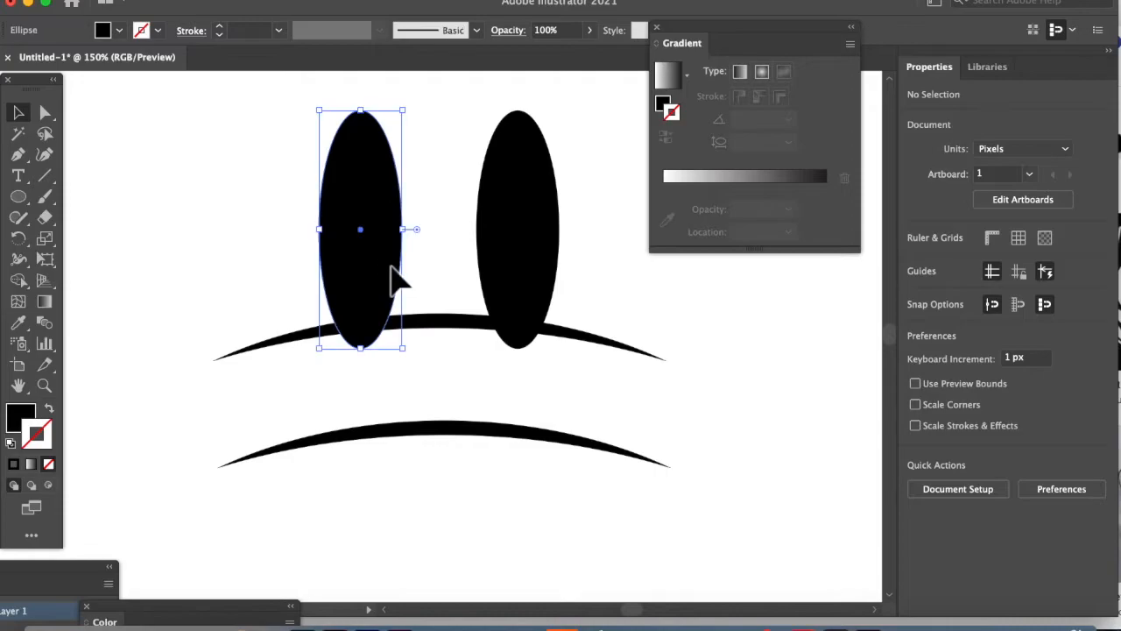
pyautogui.keyDown('shift'); pyautogui.click(517, 289); pyautogui.keyUp('shift')
pyautogui.hotkey('ctrl', 'g')
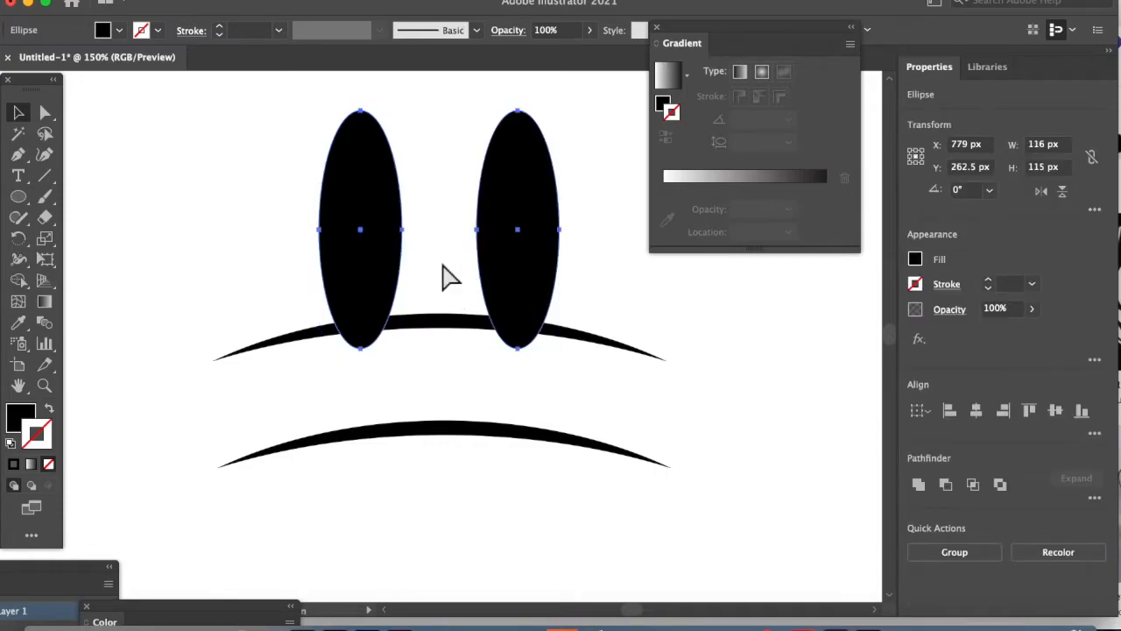
# - Align the eye group and the upper crescent on their horizontal centres
pyautogui.moveTo(341, 382); pyautogui.dragTo(517, 289)
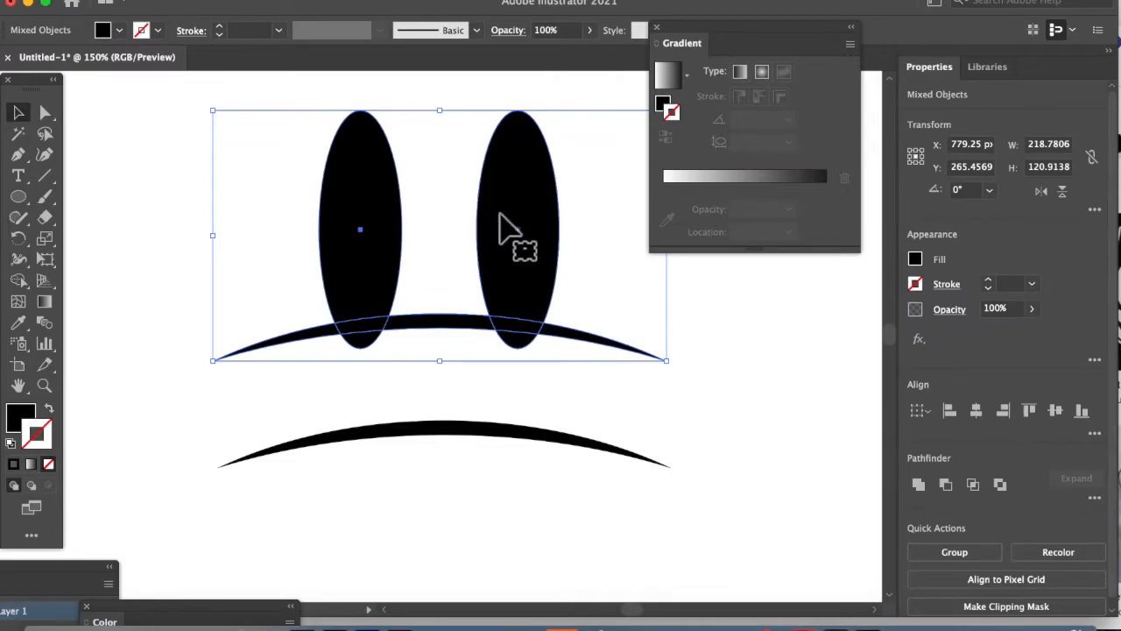
pyautogui.click(978, 410)
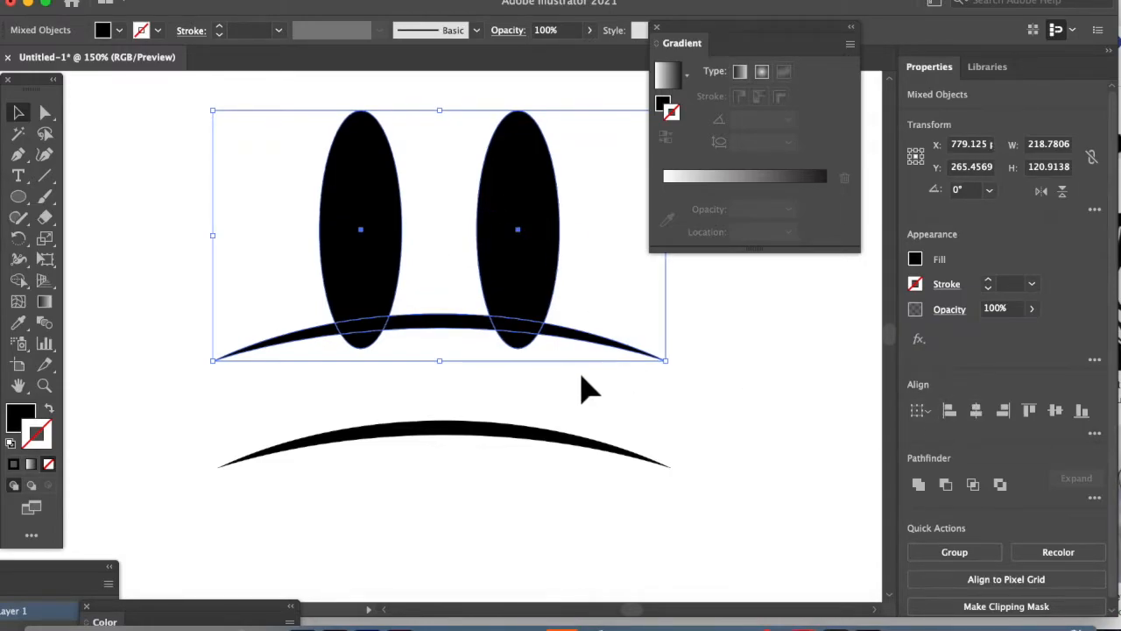
pyautogui.click(450, 386)
# - Split the eyes and the upper crescent where they overlap with the Pathfinder Divide operation, and select the resulting group
pyautogui.moveTo(307, 325); pyautogui.dragTo(535, 292)
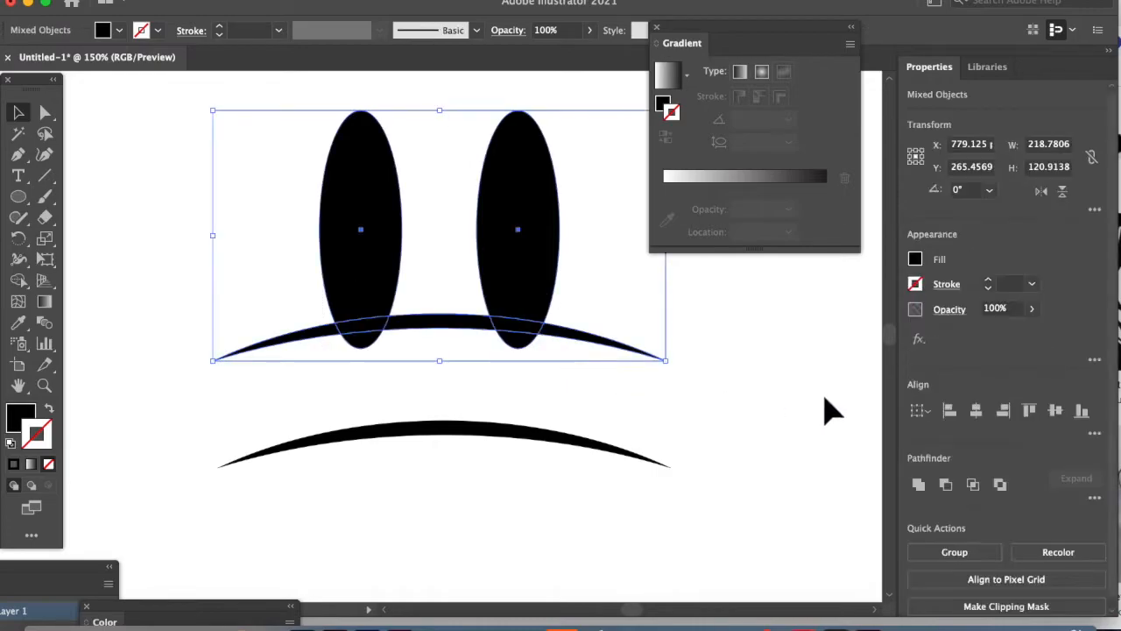
pyautogui.click(1095, 497)
pyautogui.click(913, 592)
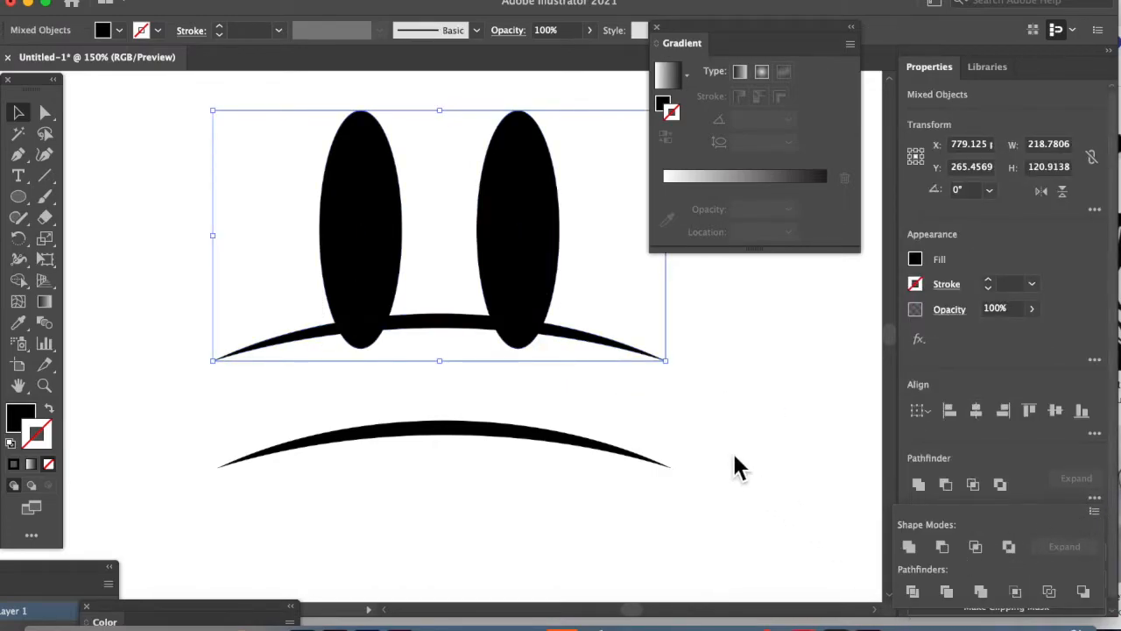
pyautogui.click(692, 433)
pyautogui.click(517, 340)
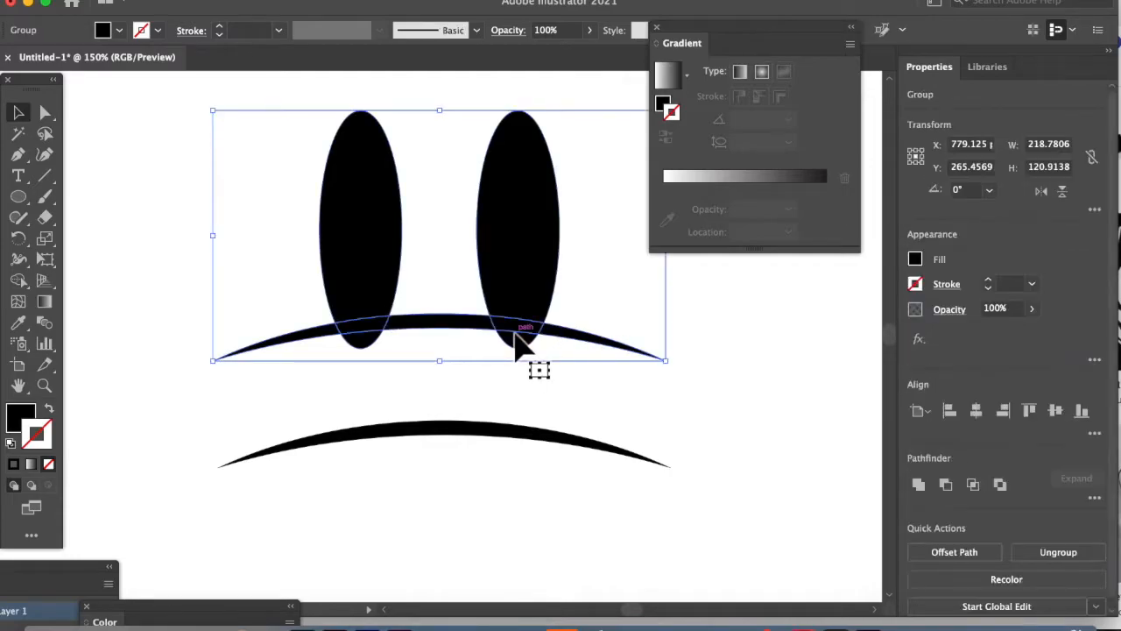
# - Ungroup the divided shapes and delete the tips of both eyes that stick out below the crescent
pyautogui.press('super+shift+g')
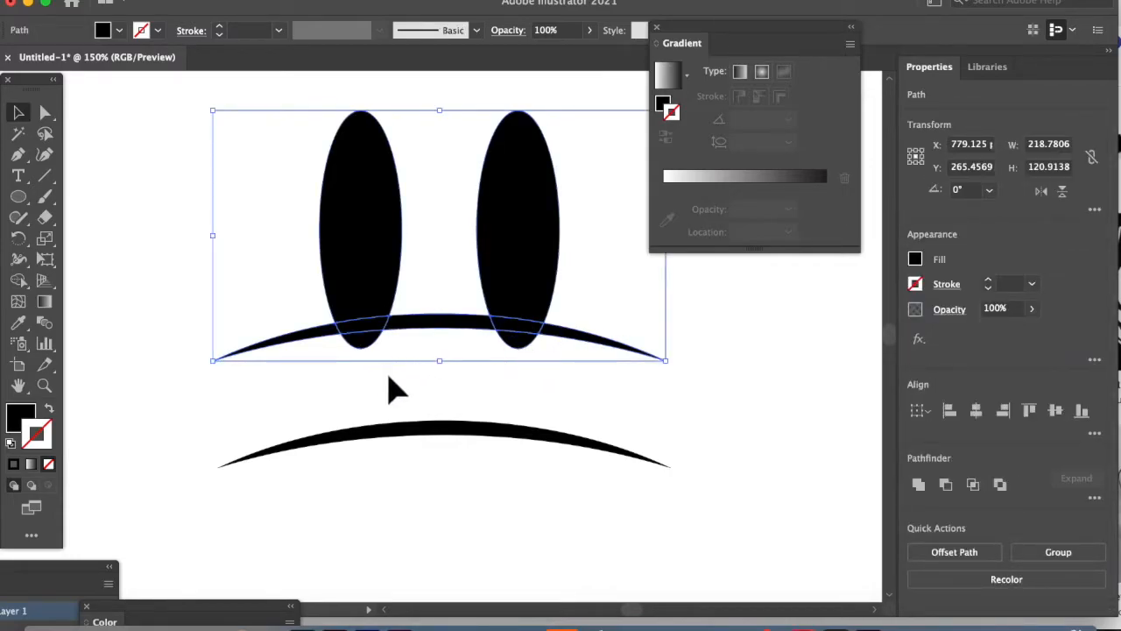
pyautogui.click(350, 370)
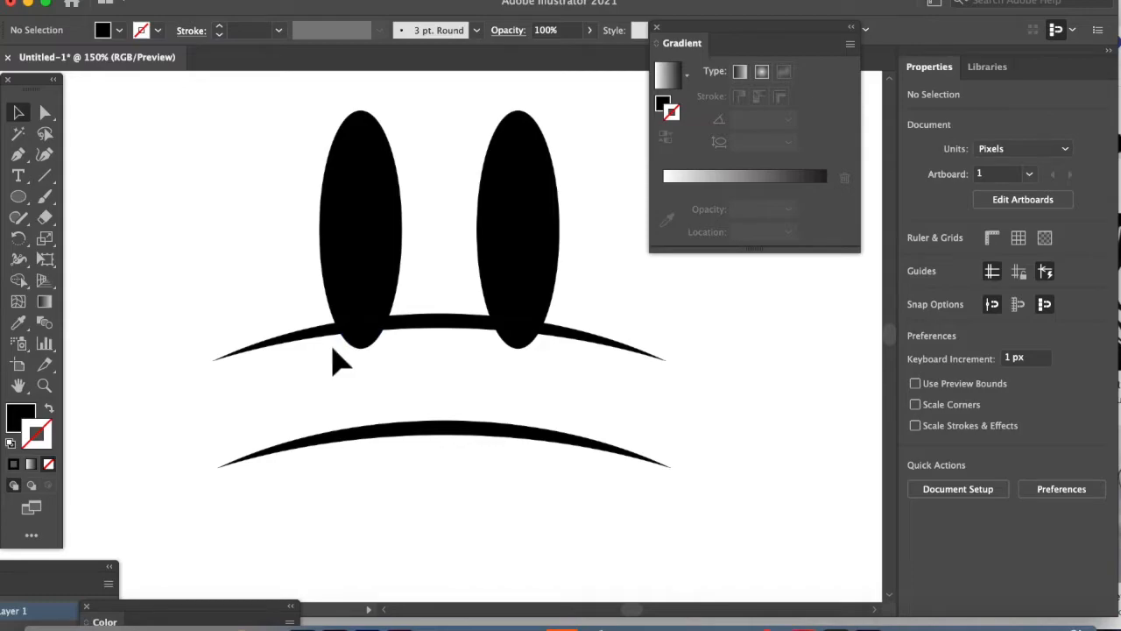
pyautogui.click(359, 355)
pyautogui.press('Delete')
pyautogui.click(521, 350)
pyautogui.press('Delete')
# - Delete the remaining pieces of the divided crescent and move the intact crescent up against the eyes' cut ends
pyautogui.click(468, 325)
pyautogui.press('Delete')
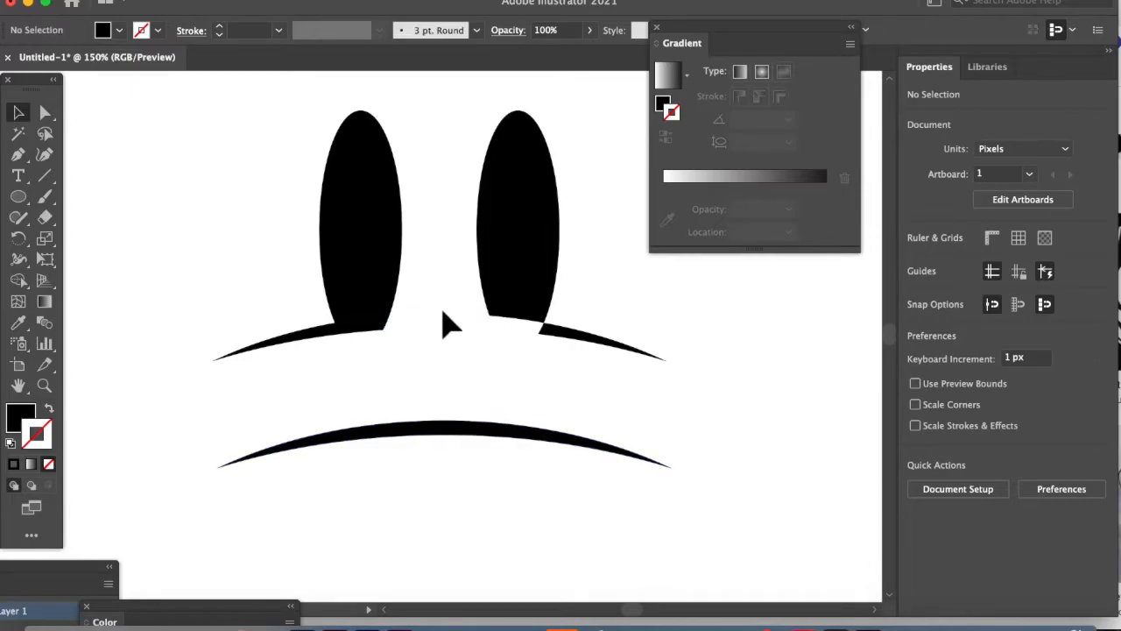
pyautogui.click(347, 338)
pyautogui.press('Delete')
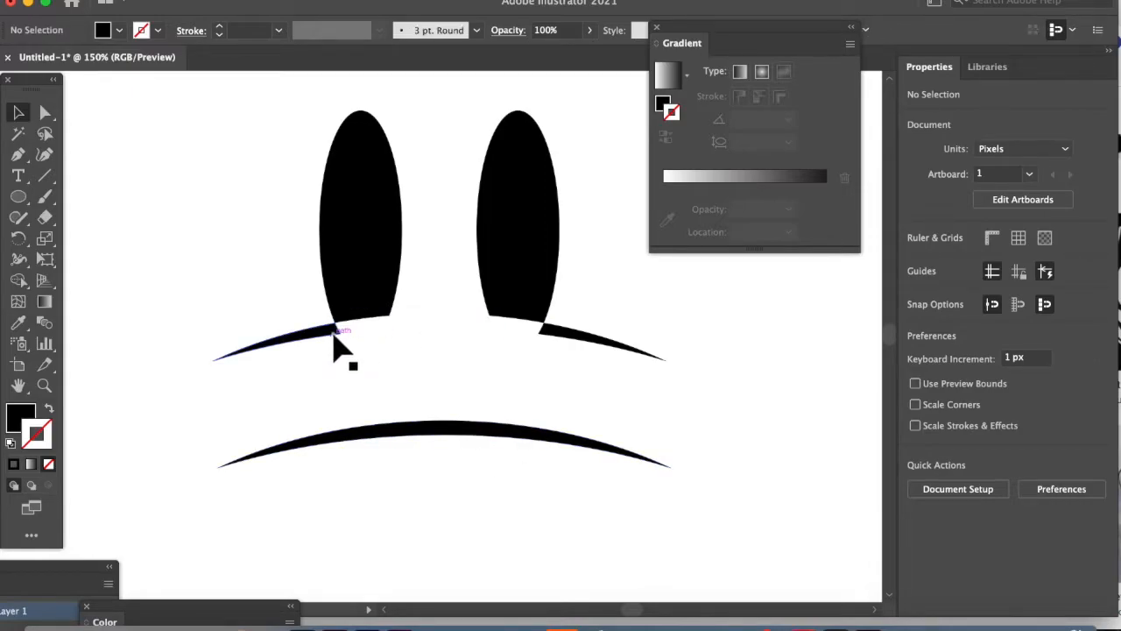
pyautogui.click(338, 344)
pyautogui.press('Delete')
pyautogui.click(580, 353)
pyautogui.press('Delete')
pyautogui.moveTo(475, 431); pyautogui.dragTo(478, 321)
pyautogui.press('super+a')
pyautogui.click(974, 412)
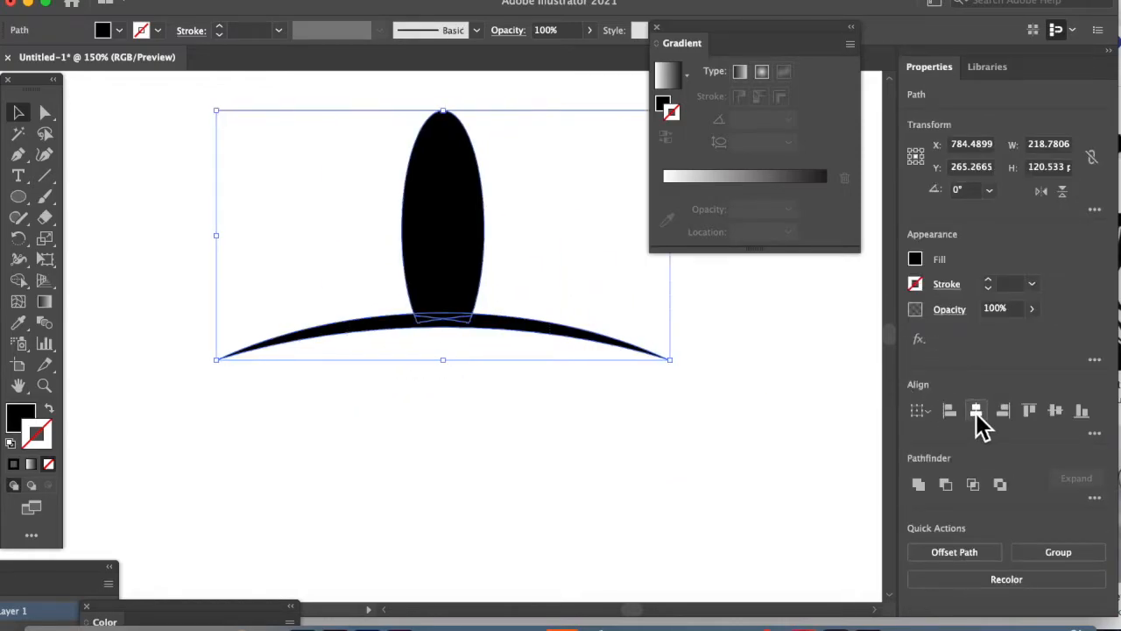
pyautogui.press('super+z')
pyautogui.click(512, 430)
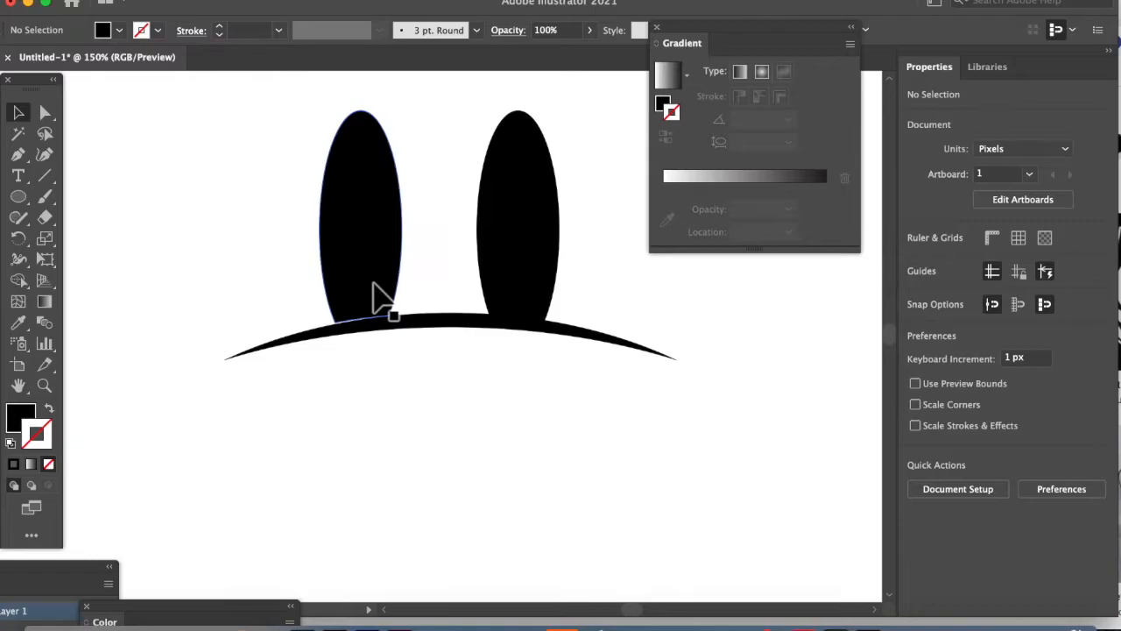
# - Group the two trimmed eyes and align the group with the crescent on their horizontal centres
pyautogui.click(373, 300)
pyautogui.keyDown('shift'); pyautogui.click(514, 288); pyautogui.keyUp('shift')
pyautogui.press('super+g')
pyautogui.moveTo(340, 396); pyautogui.dragTo(543, 295)
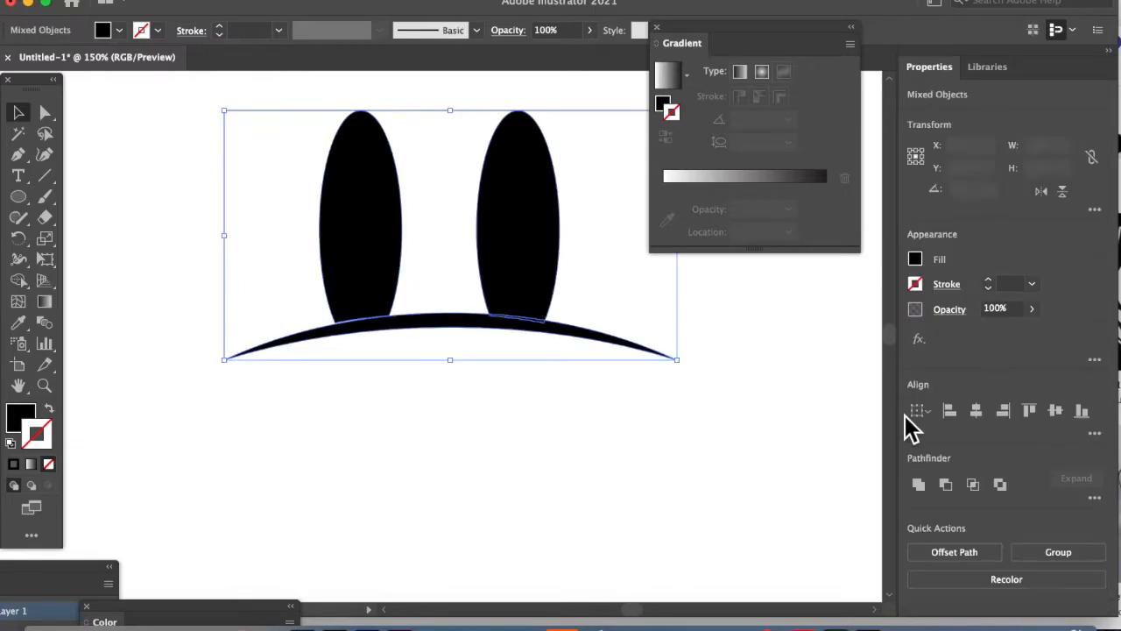
pyautogui.click(978, 413)
pyautogui.click(625, 484)
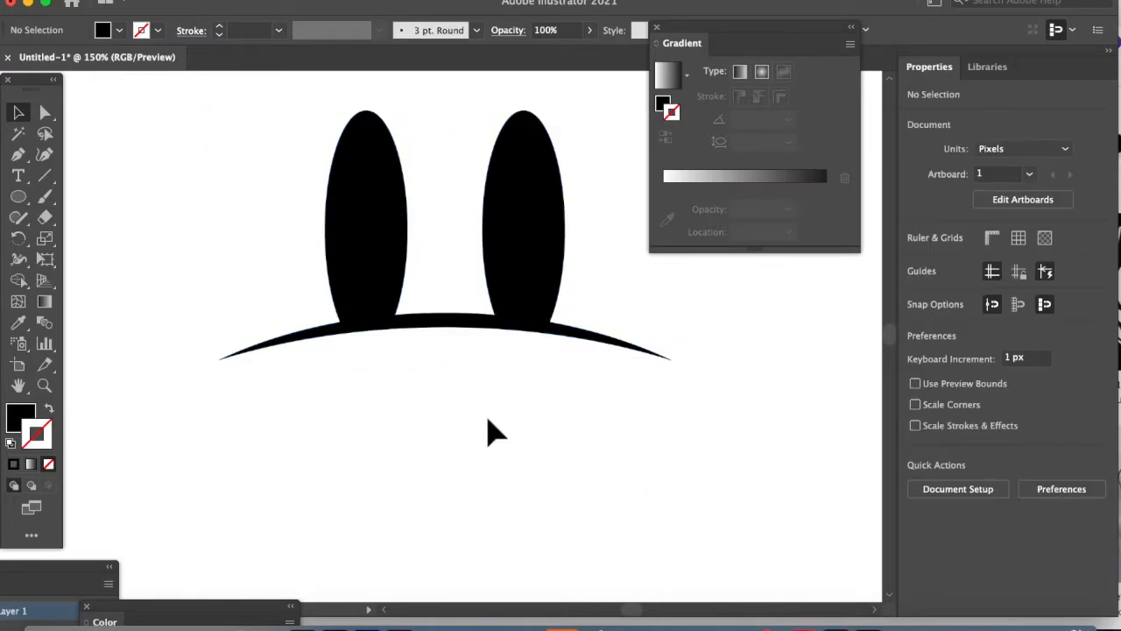
# - Draw a black ellipse of about 86 × 51 px centred just below the crescent as the nose
pyautogui.scroll(2, 368, 407)
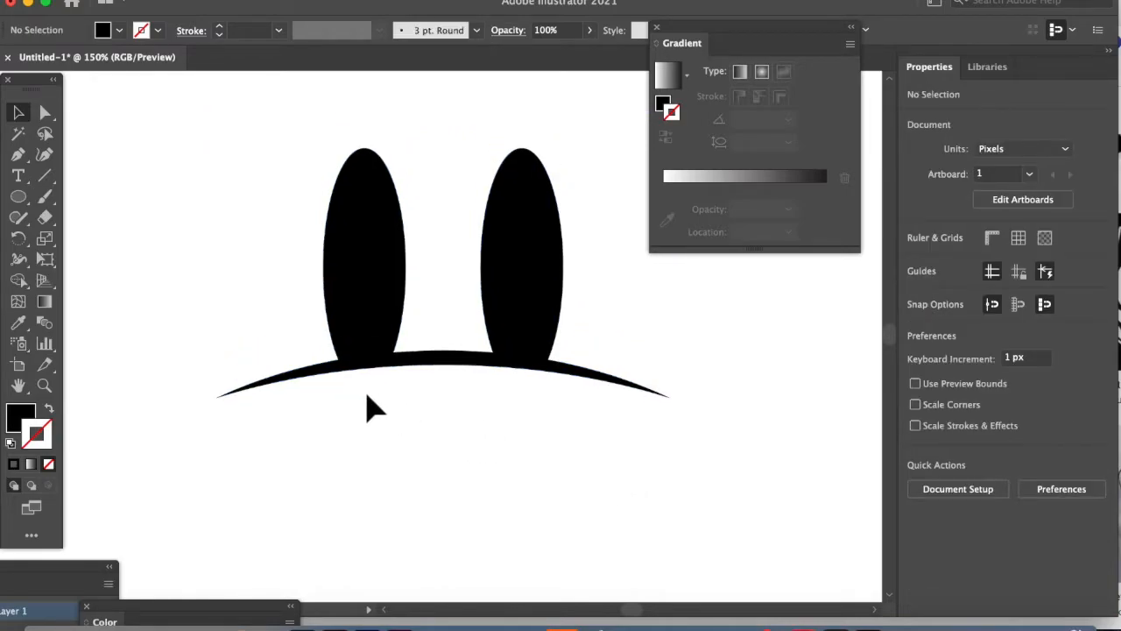
pyautogui.press('super+minus')
pyautogui.press('super+minus')
pyautogui.press('super+minus')
pyautogui.press('super+minus')
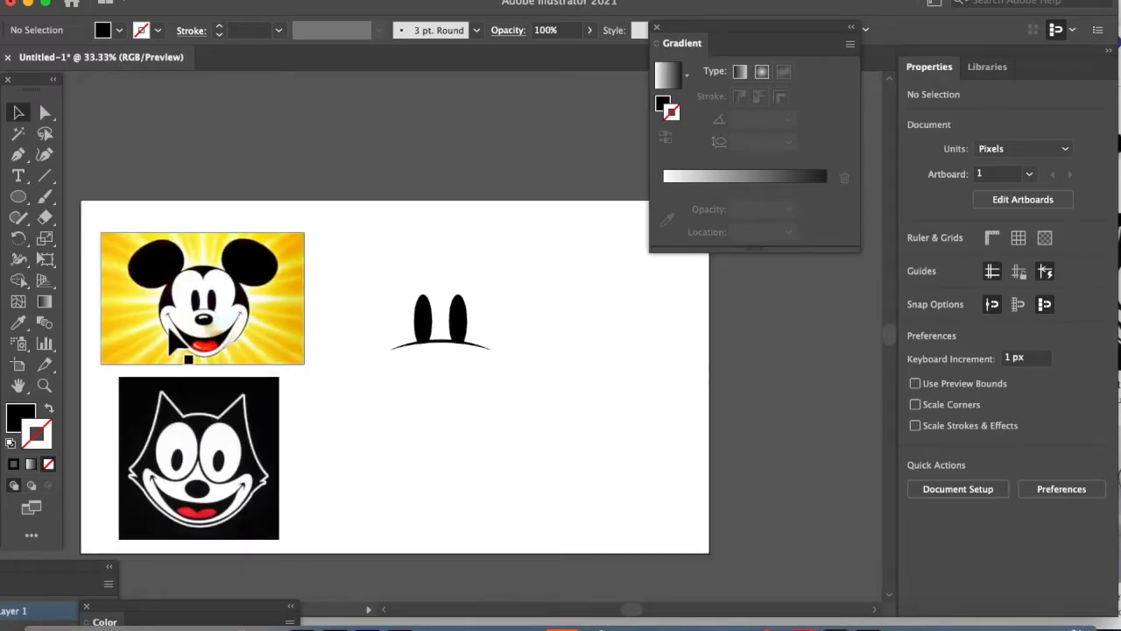
pyautogui.click(19, 197)
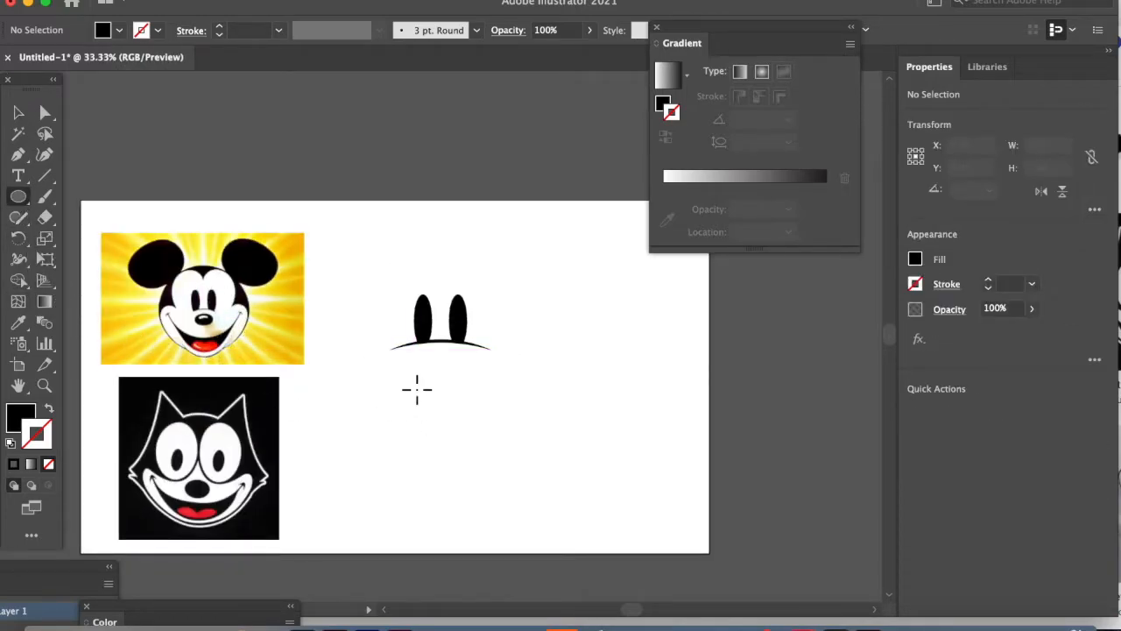
pyautogui.moveTo(428, 358); pyautogui.dragTo(469, 377)
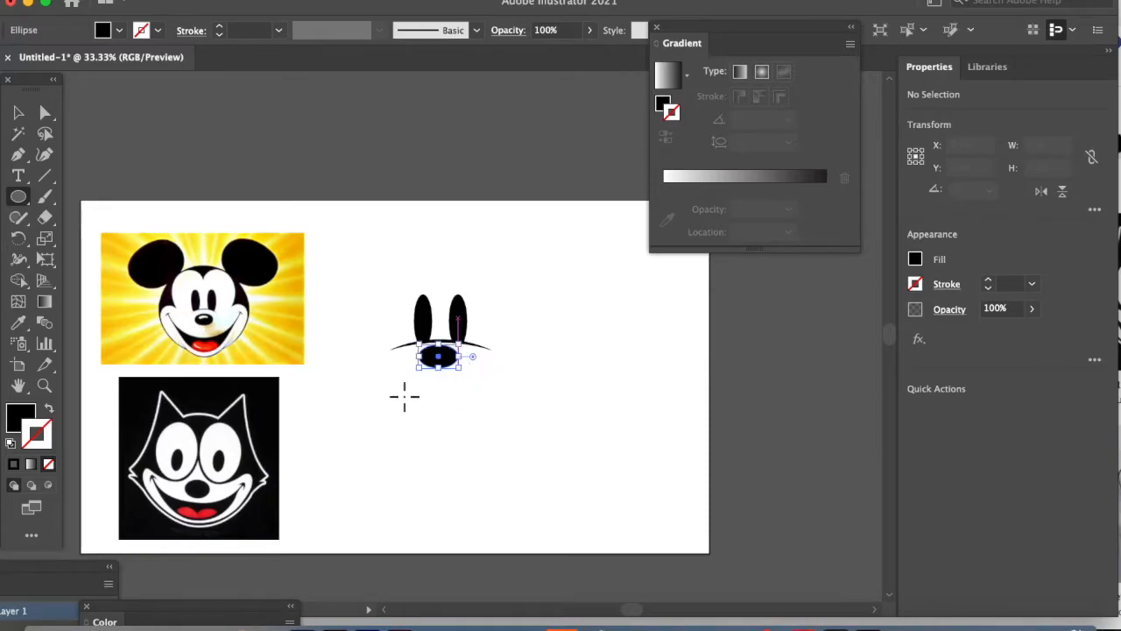
# - Draw two overlapping ellipses beside the nose, the lower one about 197 × 107 px with white fill and 1 pt black stroke, leaving a black arc
pyautogui.click(44, 386)
pyautogui.moveTo(171, 346); pyautogui.dragTo(545, 304)
pyautogui.press('space')
pyautogui.moveTo(689, 513); pyautogui.dragTo(672, 463)
pyautogui.moveTo(545, 398); pyautogui.dragTo(221, 376)
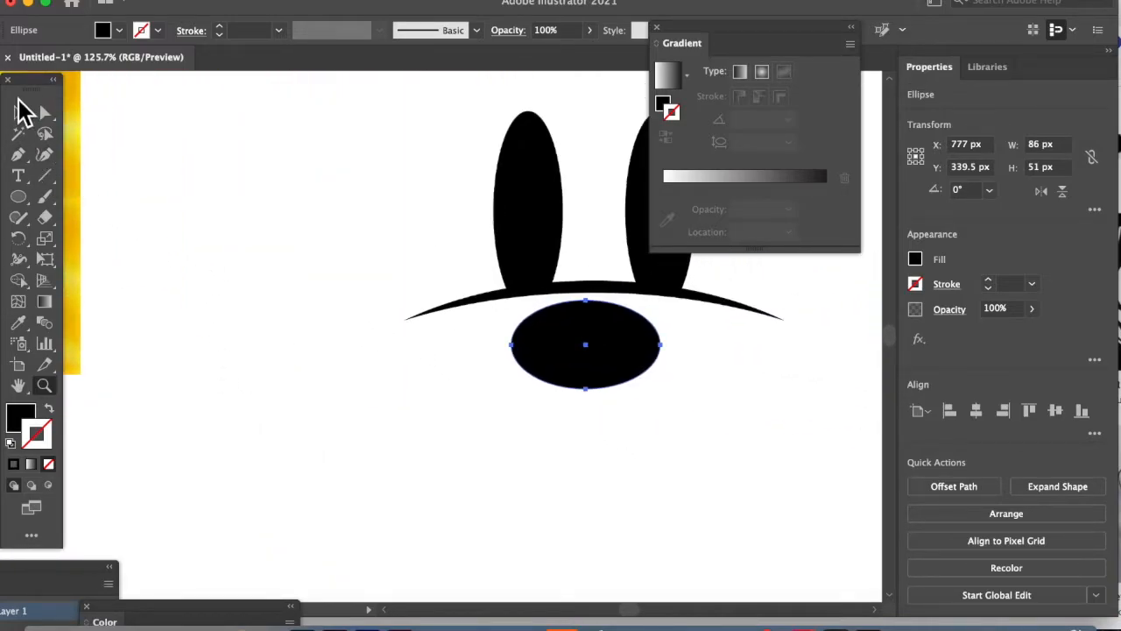
pyautogui.click(18, 113)
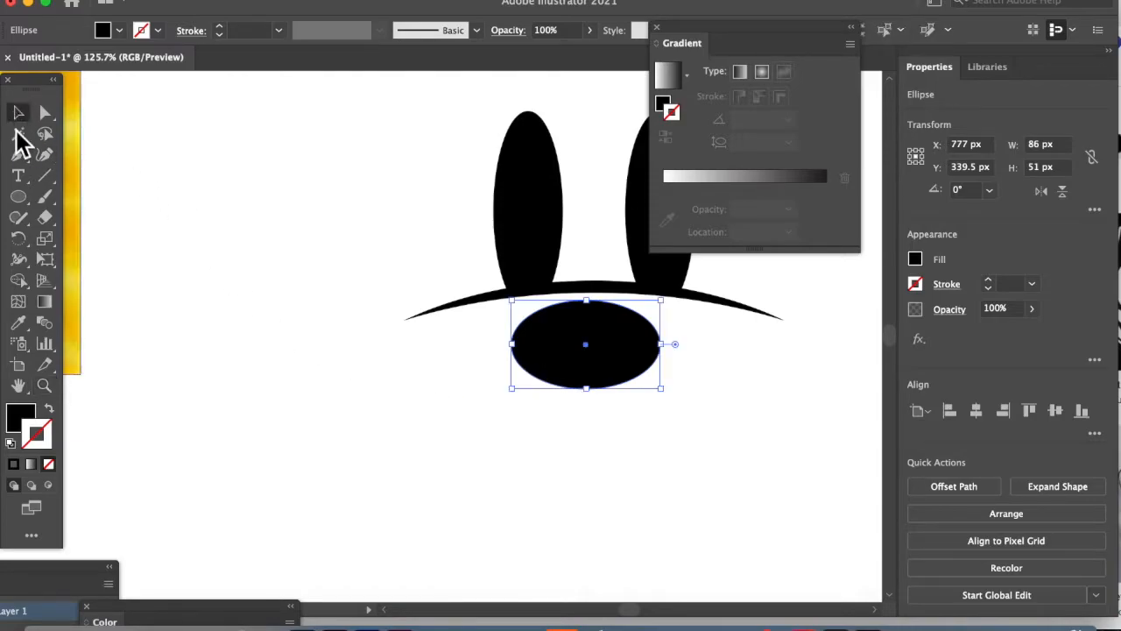
pyautogui.click(19, 196)
pyautogui.moveTo(200, 547)
pyautogui.mouseDown()
pyautogui.moveTo(420, 446)
pyautogui.moveTo(483, 371)
pyautogui.moveTo(500, 376)
pyautogui.mouseUp()
pyautogui.moveTo(184, 582); pyautogui.dragTo(525, 396)
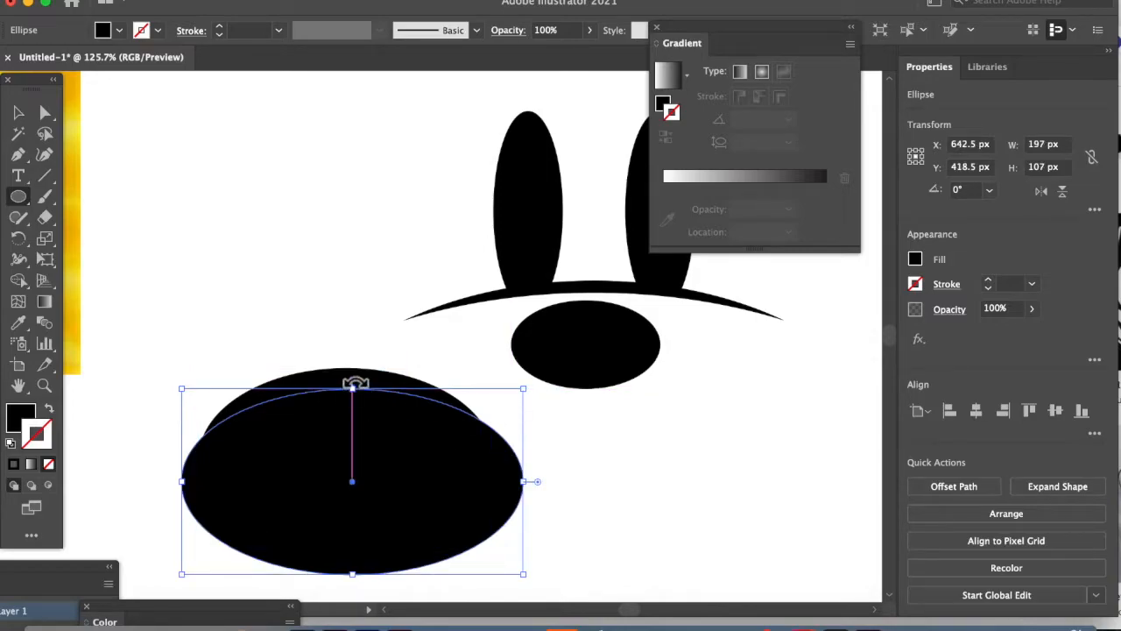
pyautogui.press('d')
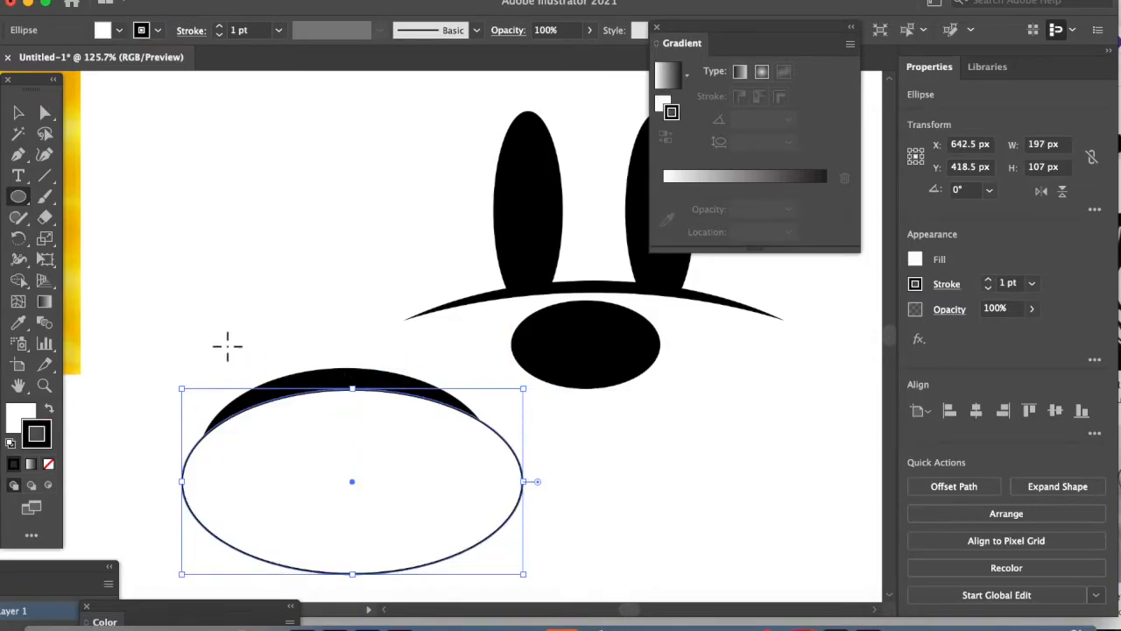
# - Draw rectangles over both ends of the black arc and cut it to a short middle segment with Pathfinder Minus Front
pyautogui.click(46, 178)
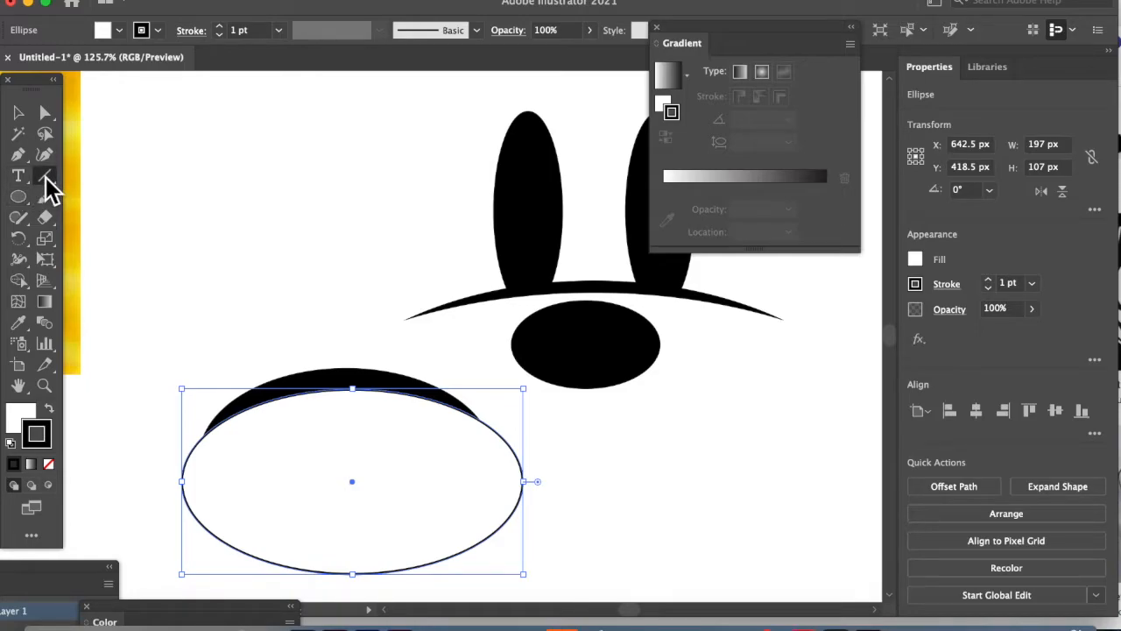
pyautogui.moveTo(18, 204); pyautogui.dragTo(63, 195)
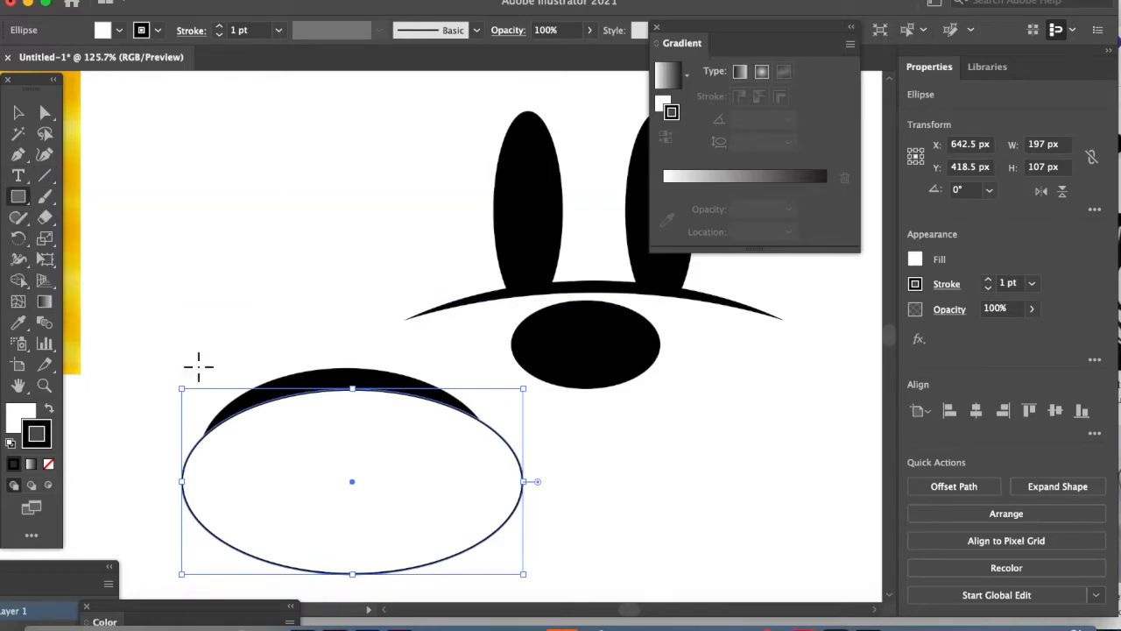
pyautogui.moveTo(170, 349); pyautogui.dragTo(318, 562)
pyautogui.moveTo(395, 344); pyautogui.dragTo(486, 519)
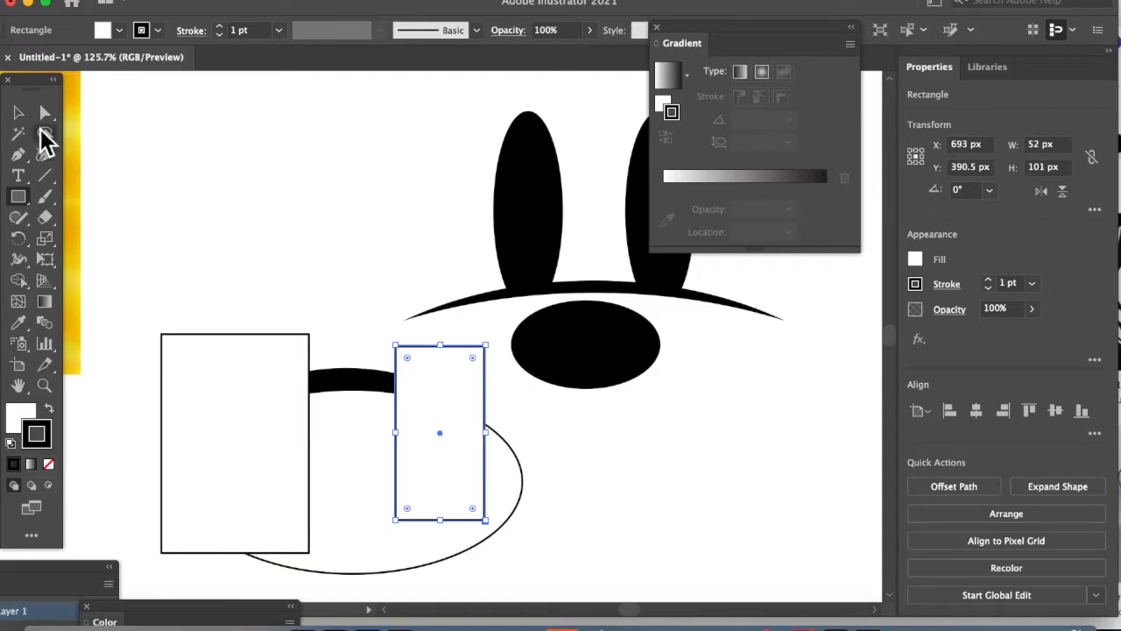
pyautogui.click(18, 112)
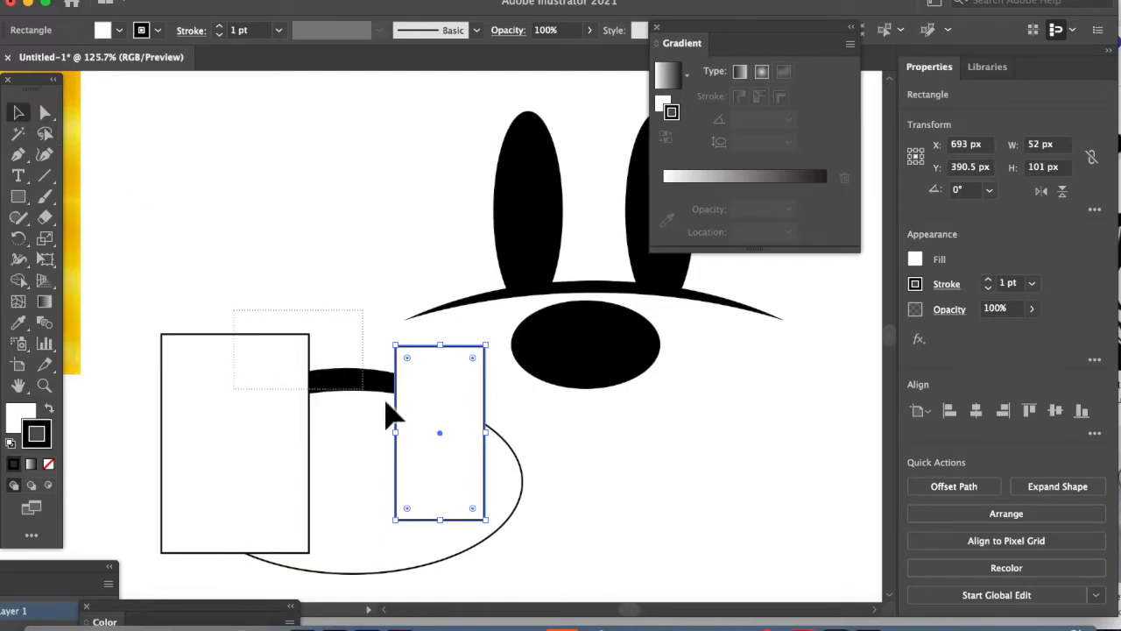
pyautogui.press('super+a')
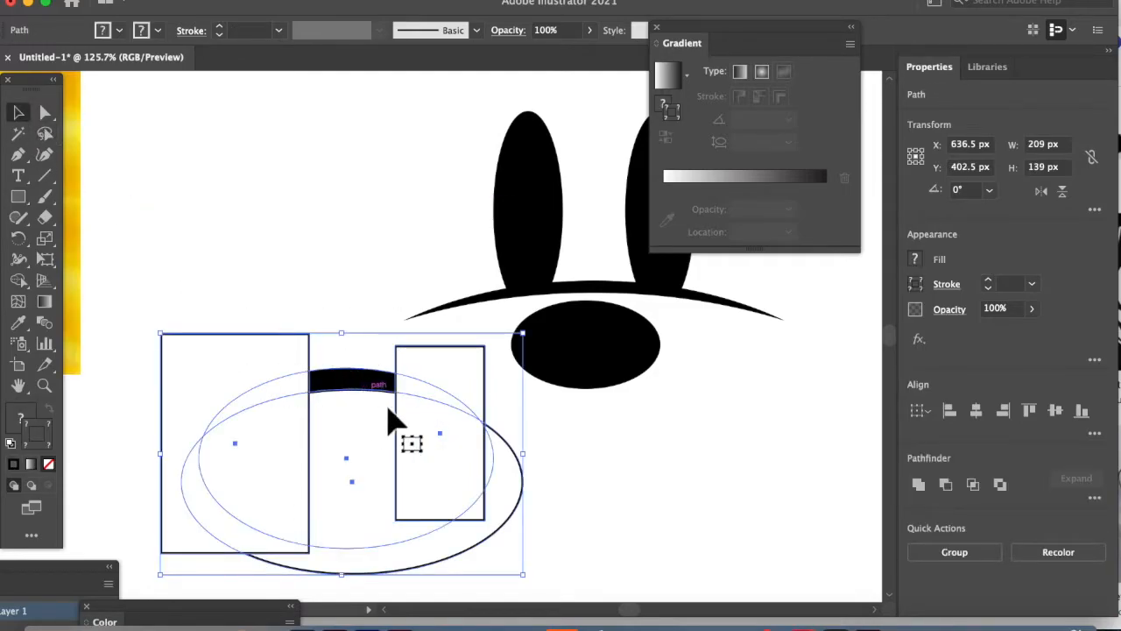
pyautogui.click(946, 484)
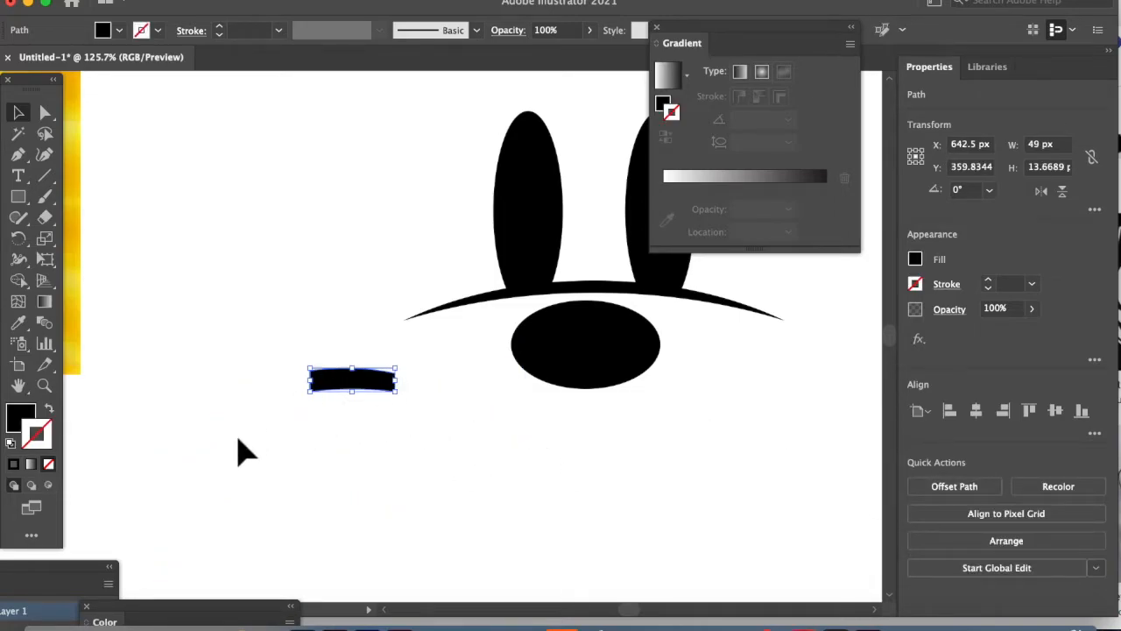
# - Apply the default white fill to the arc segment, scale it down and place it on the nose's upper part as a highlight
pyautogui.press('d')
pyautogui.moveTo(329, 391); pyautogui.dragTo(608, 343)
pyautogui.click(350, 400)
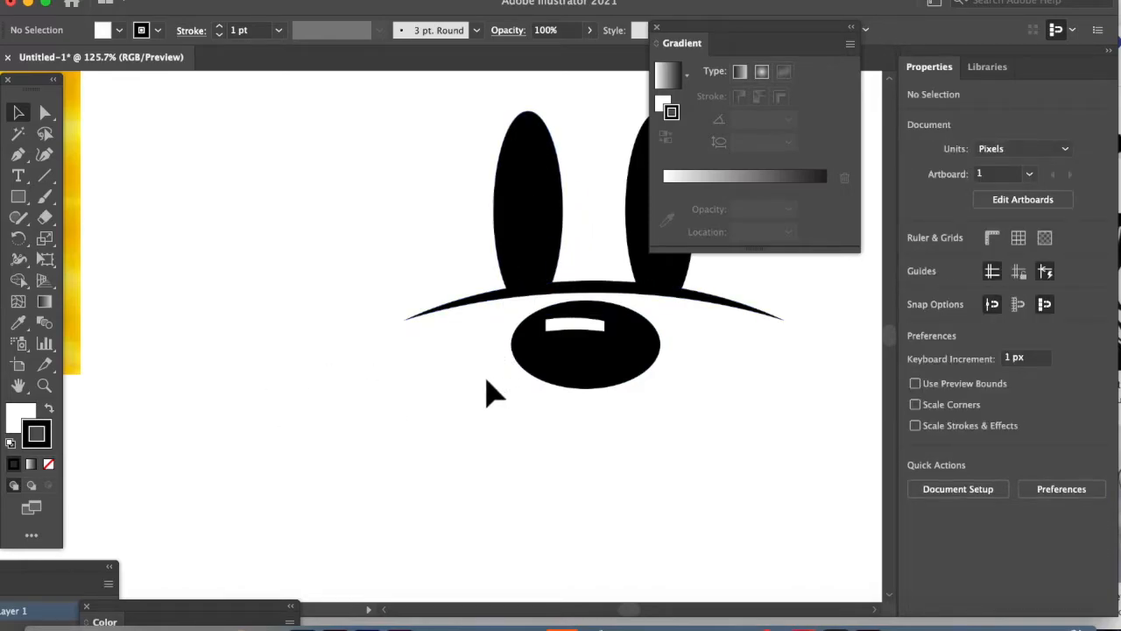
# - Group the nose ellipse with its white highlight
pyautogui.moveTo(398, 412); pyautogui.dragTo(237, 398)
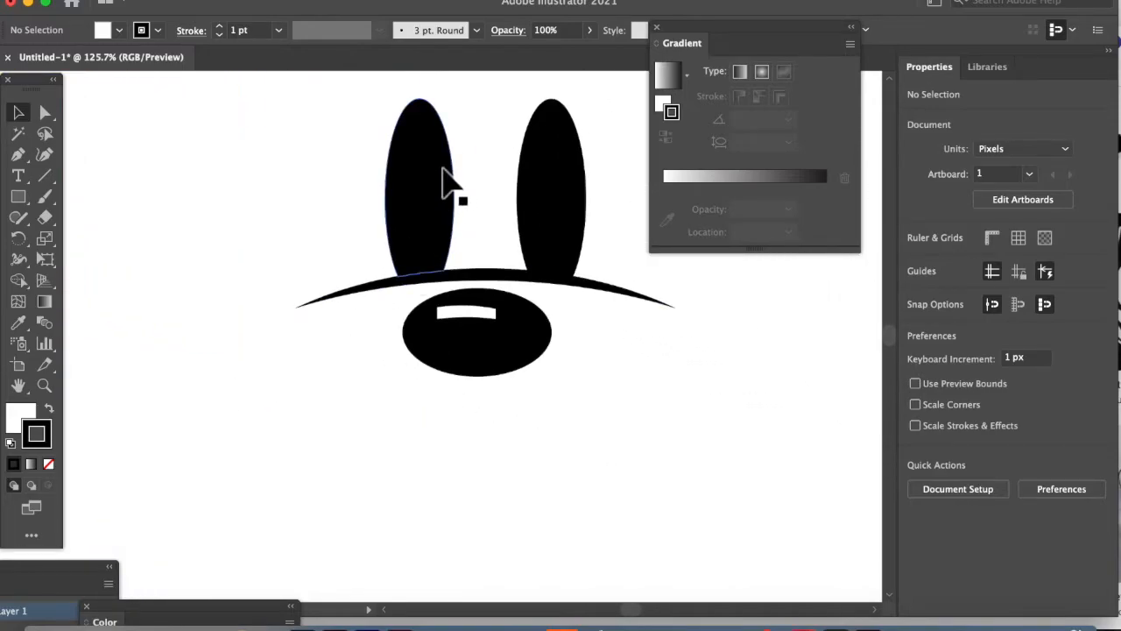
pyautogui.press('super+minus')
pyautogui.press('super+minus')
pyautogui.press('super+minus')
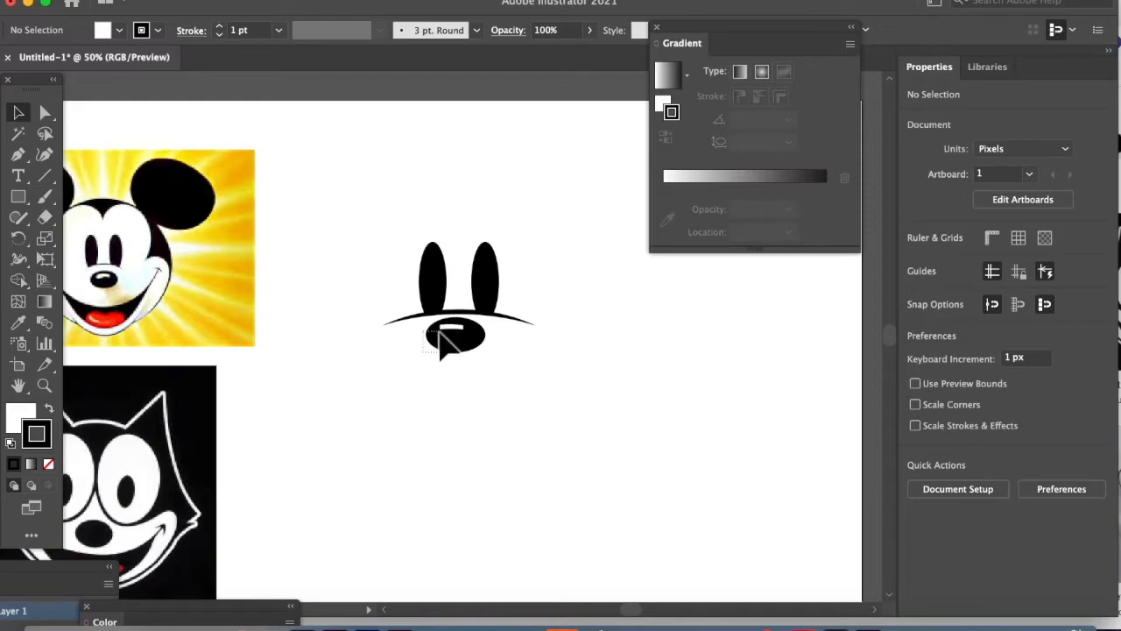
pyautogui.click(454, 333)
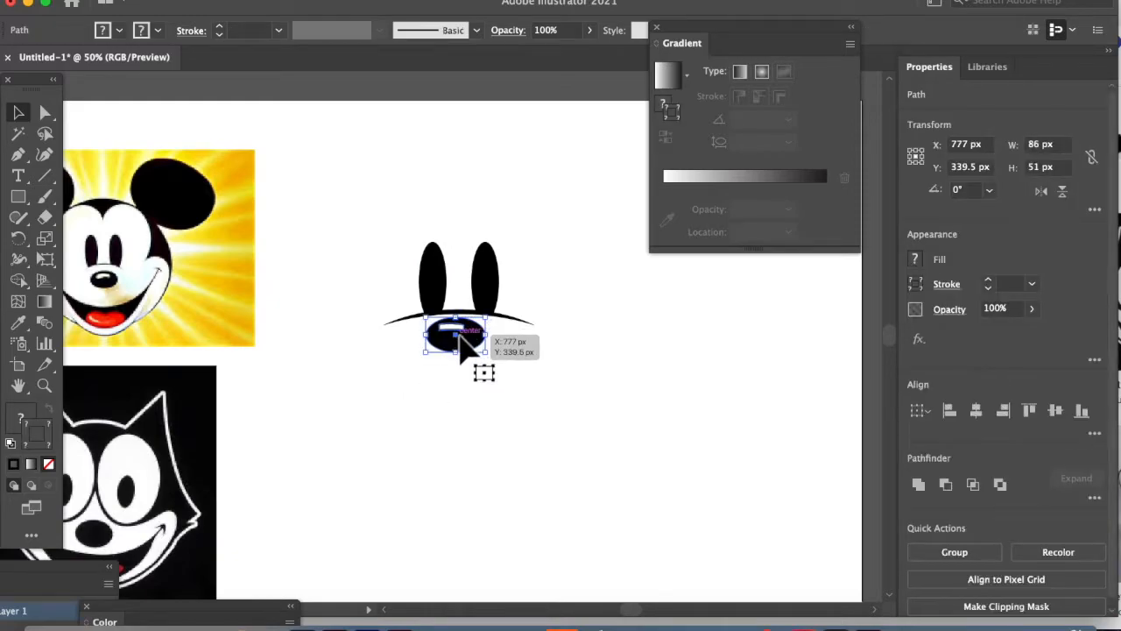
pyautogui.moveTo(461, 346); pyautogui.dragTo(460, 345)
pyautogui.click(438, 389)
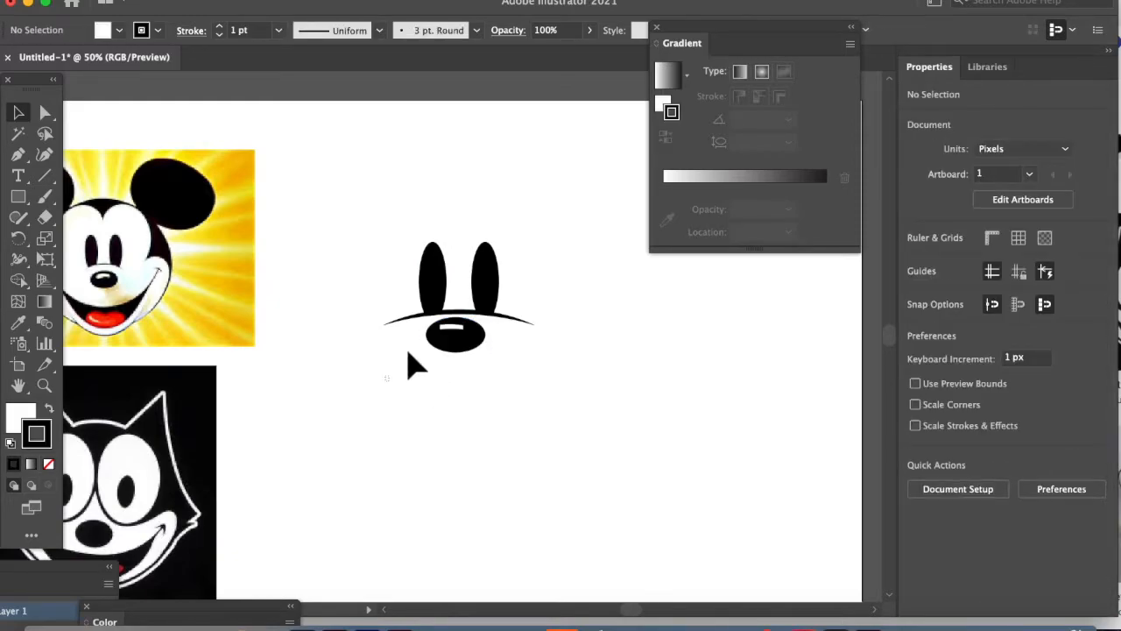
# - Align the eye group, the crescent and the nose group on their horizontal centres
pyautogui.press('super+a')
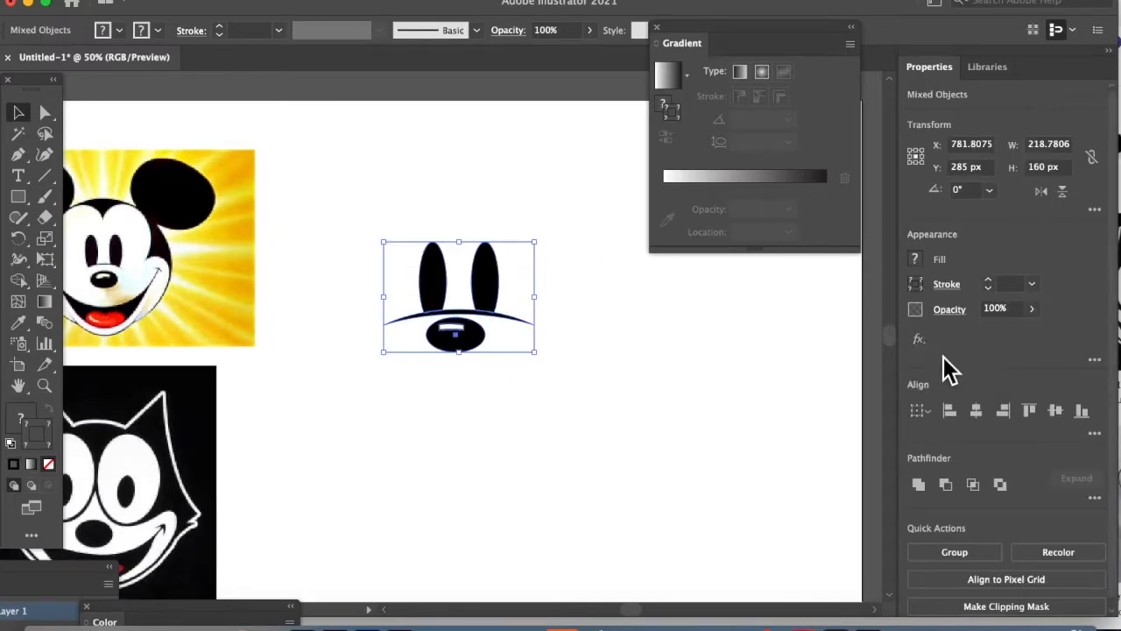
pyautogui.click(976, 412)
pyautogui.click(473, 376)
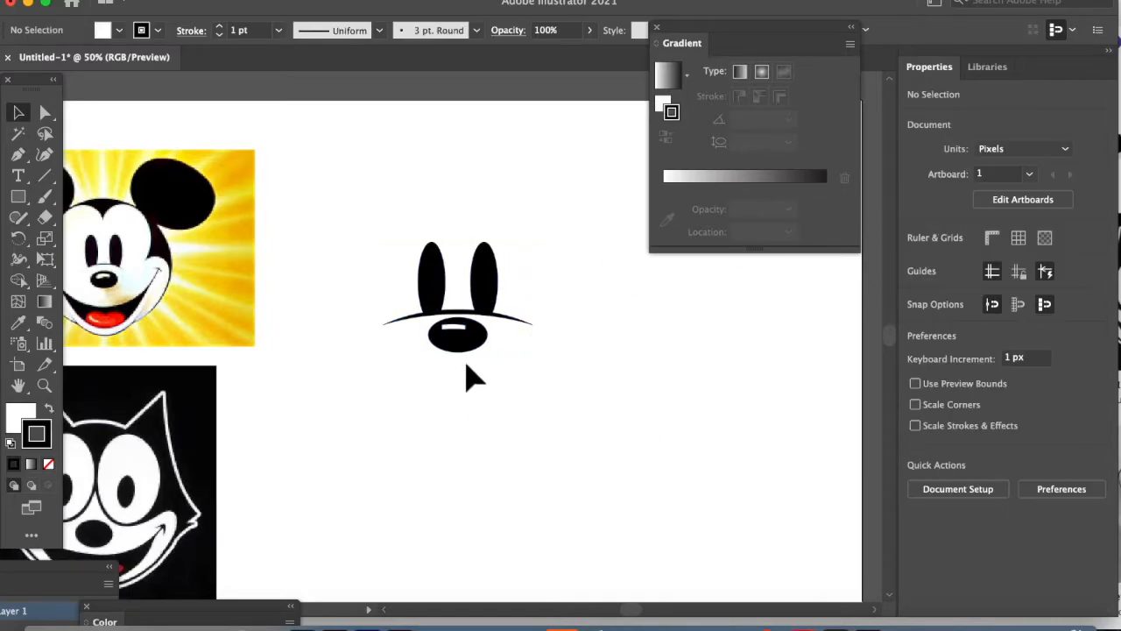
# - Move the nose group straight down to Y 352.5 px, widening the gap below the crescent
pyautogui.click(455, 350)
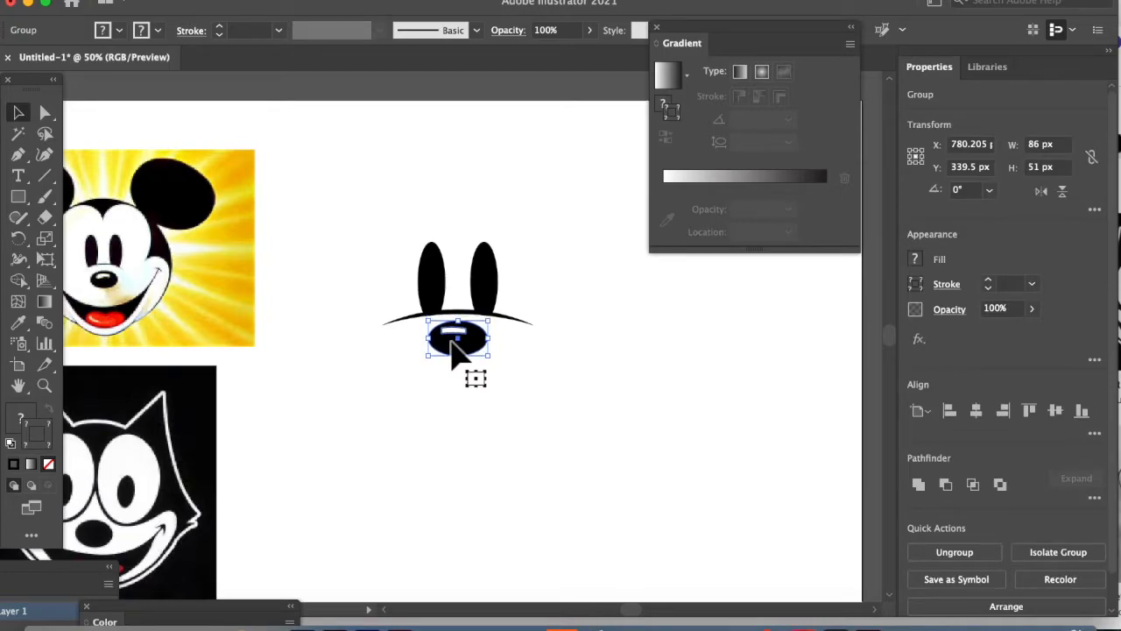
pyautogui.moveTo(452, 342); pyautogui.dragTo(453, 345)
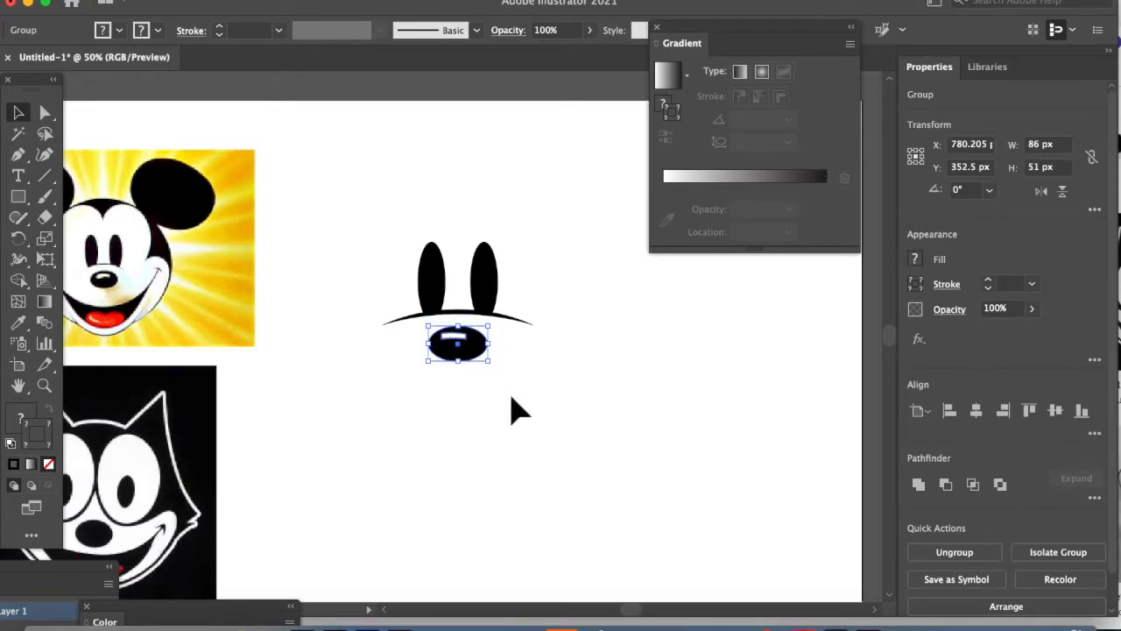
pyautogui.click(412, 477)
# - Draw a tall white ellipse of about 280 × 367 px with 1 pt black stroke and position it below the eyes, overlapping the nose
pyautogui.moveTo(422, 493); pyautogui.dragTo(474, 471)
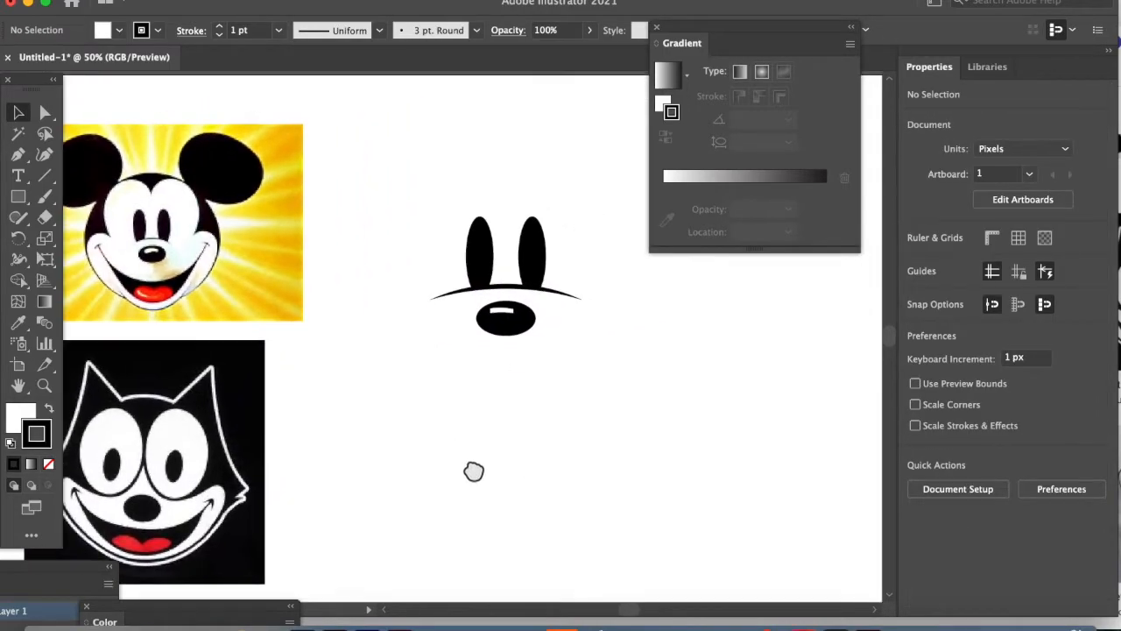
pyautogui.click(19, 200)
pyautogui.moveTo(17, 201); pyautogui.dragTo(70, 242)
pyautogui.moveTo(388, 287); pyautogui.dragTo(587, 550)
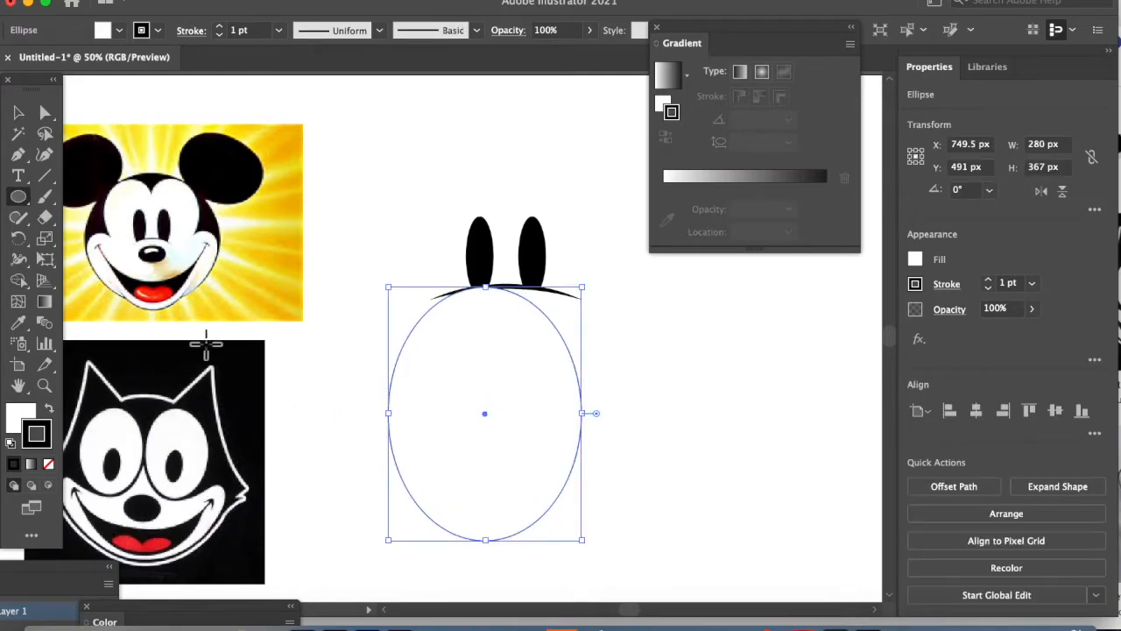
pyautogui.click(18, 113)
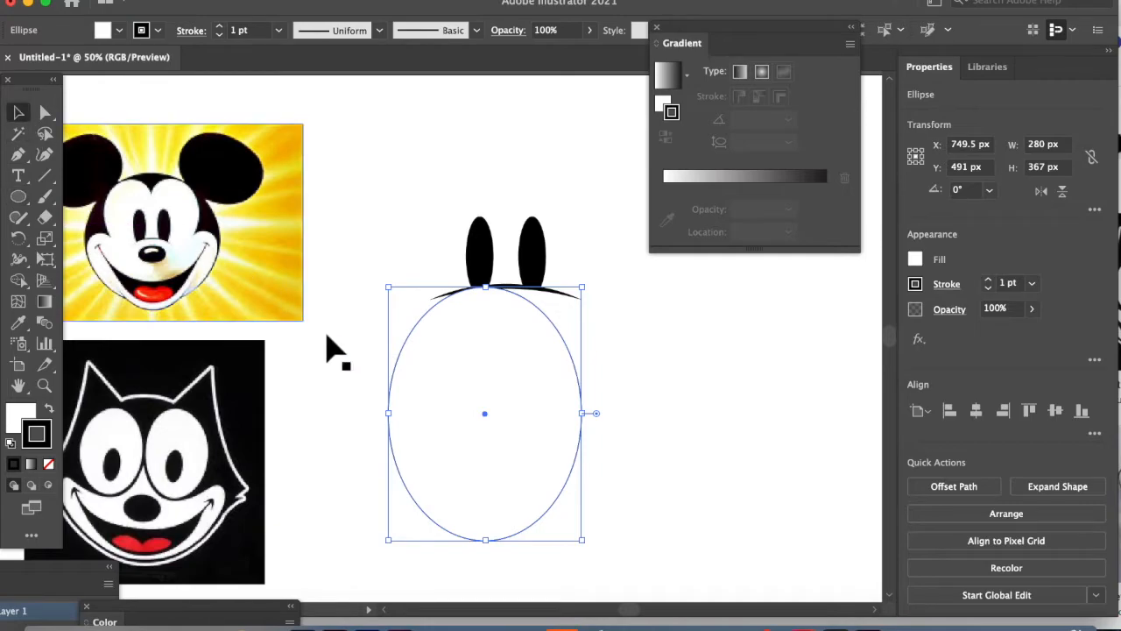
pyautogui.moveTo(437, 392); pyautogui.dragTo(473, 423)
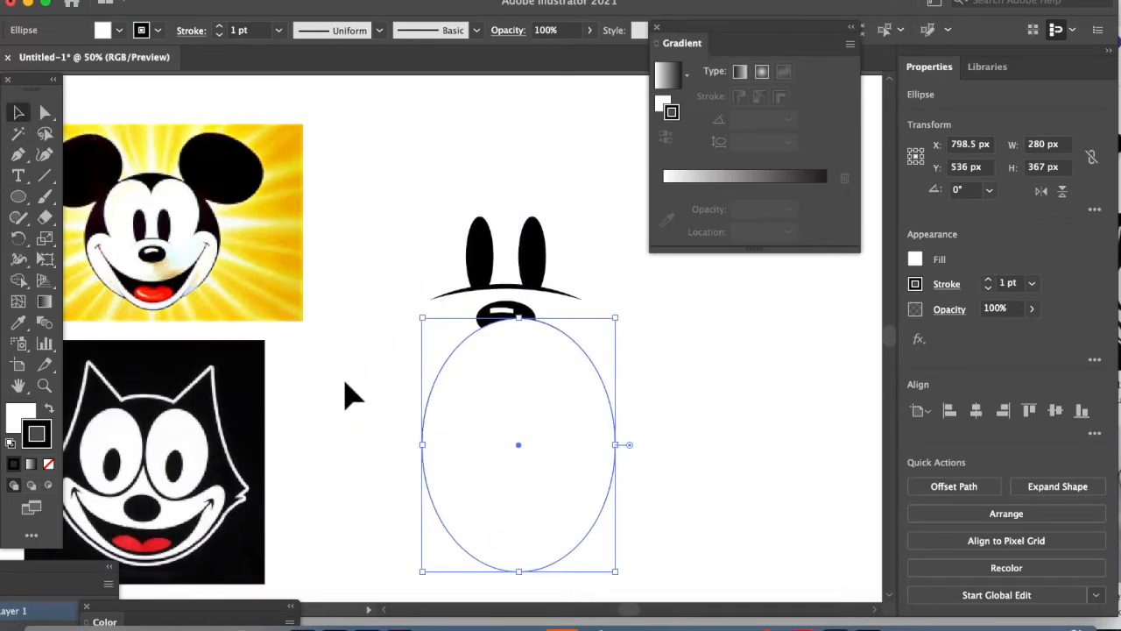
# - Duplicate the tall white ellipse, reshape the copy to about 380 × 285 px and place it over the upper part of the original
pyautogui.hotkey('ctrl', 'c')
pyautogui.hotkey('ctrl', 'v')
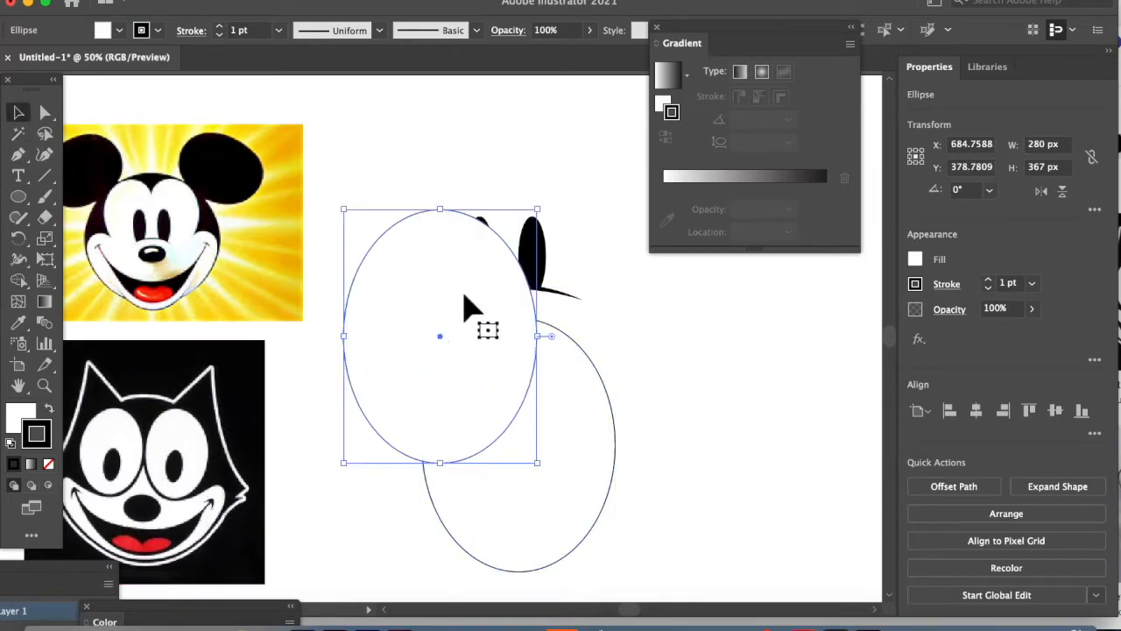
pyautogui.moveTo(438, 466); pyautogui.dragTo(471, 390)
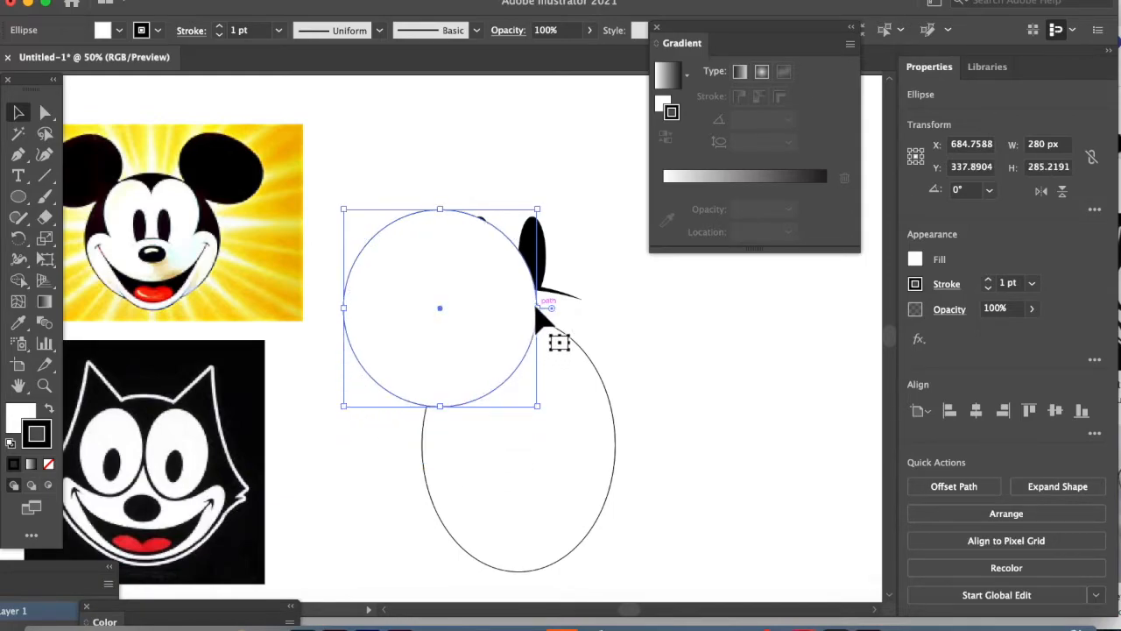
pyautogui.moveTo(547, 316); pyautogui.dragTo(615, 313)
pyautogui.moveTo(555, 345); pyautogui.dragTo(587, 496)
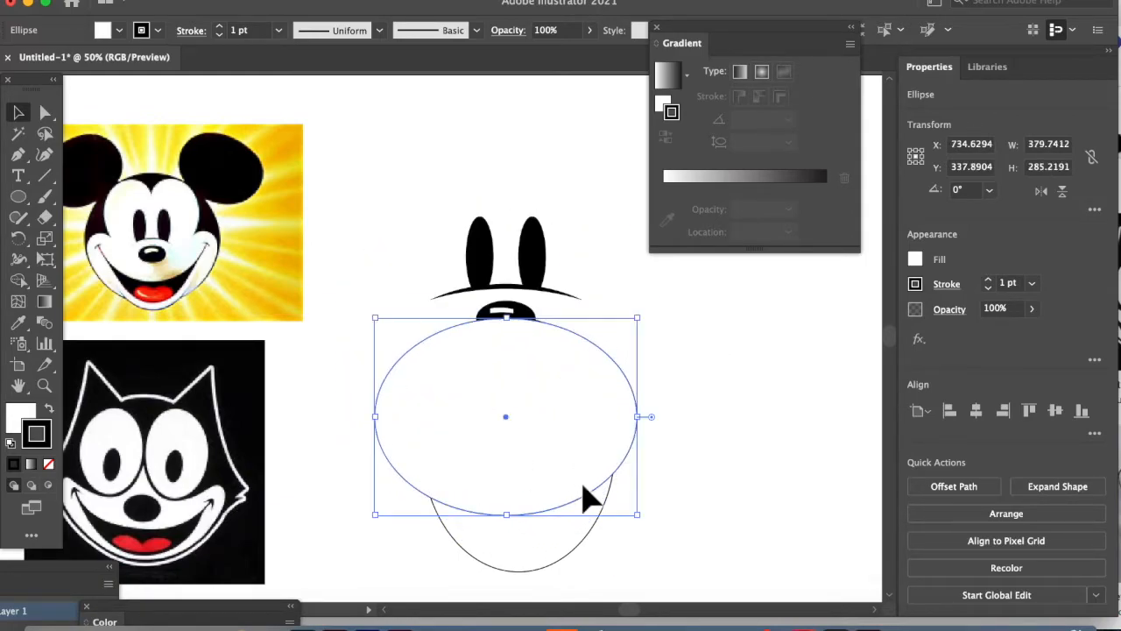
# - Enlarge the wide ellipse to about 434 × 314 px and position it centrally over the tall ellipse, leaving its lower part exposed
pyautogui.click(608, 574)
pyautogui.moveTo(546, 481); pyautogui.dragTo(557, 483)
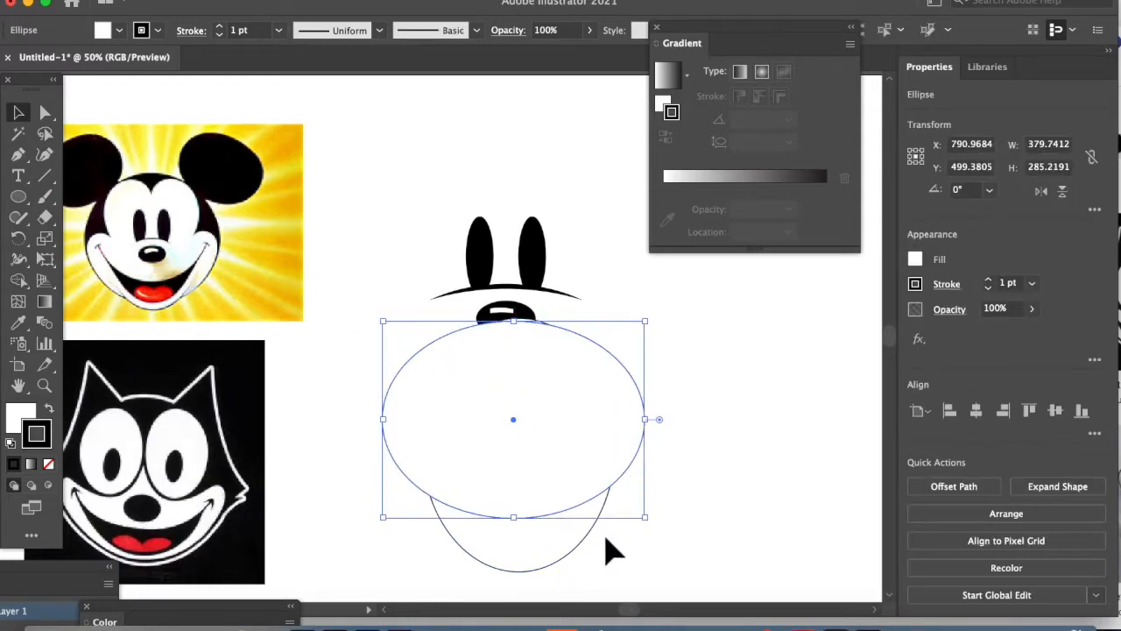
pyautogui.click(608, 534)
pyautogui.click(530, 481)
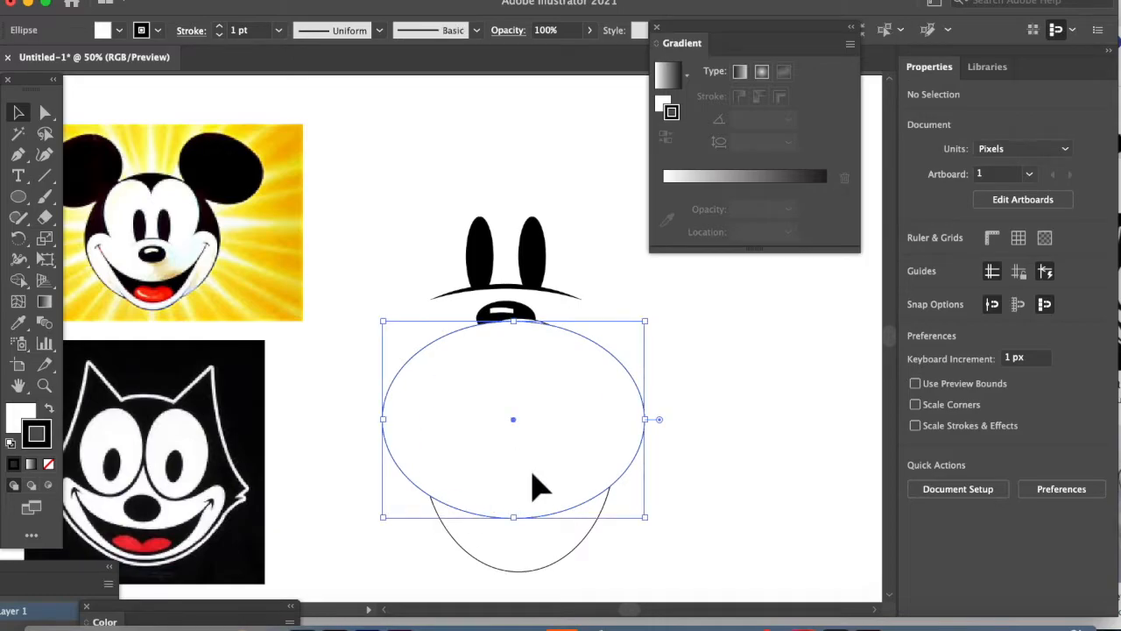
pyautogui.moveTo(656, 428); pyautogui.dragTo(683, 427)
pyautogui.moveTo(534, 321); pyautogui.dragTo(531, 299)
pyautogui.moveTo(571, 456); pyautogui.dragTo(562, 459)
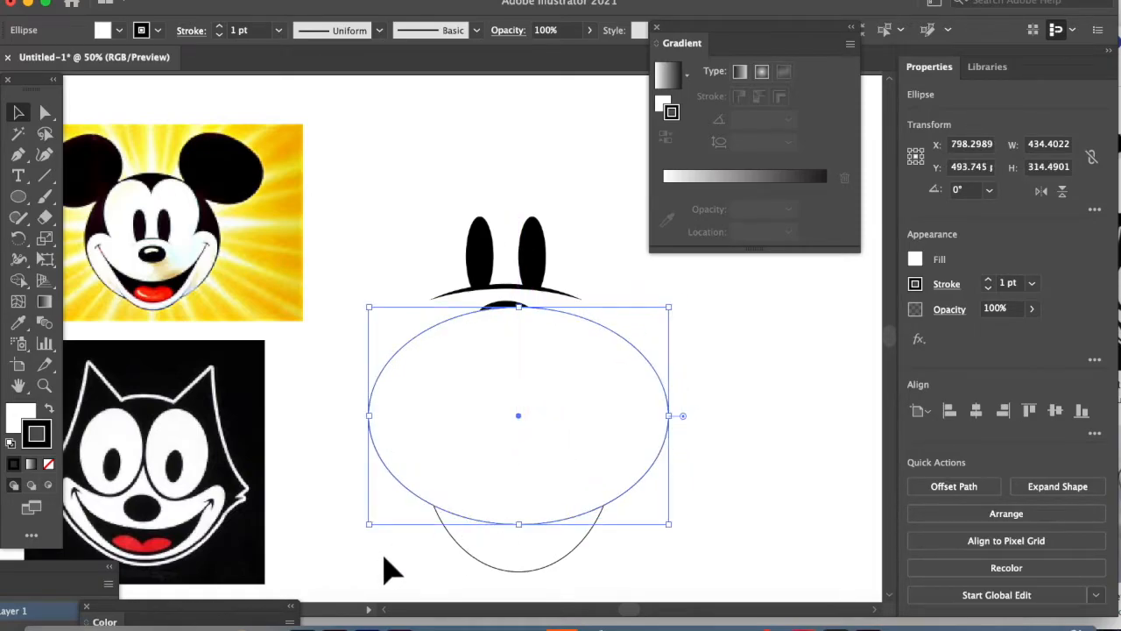
# - Align the two ellipses on their horizontal centres and subtract the wide front ellipse from the tall one
pyautogui.keyDown('shift'); pyautogui.click(489, 506); pyautogui.keyUp('shift')
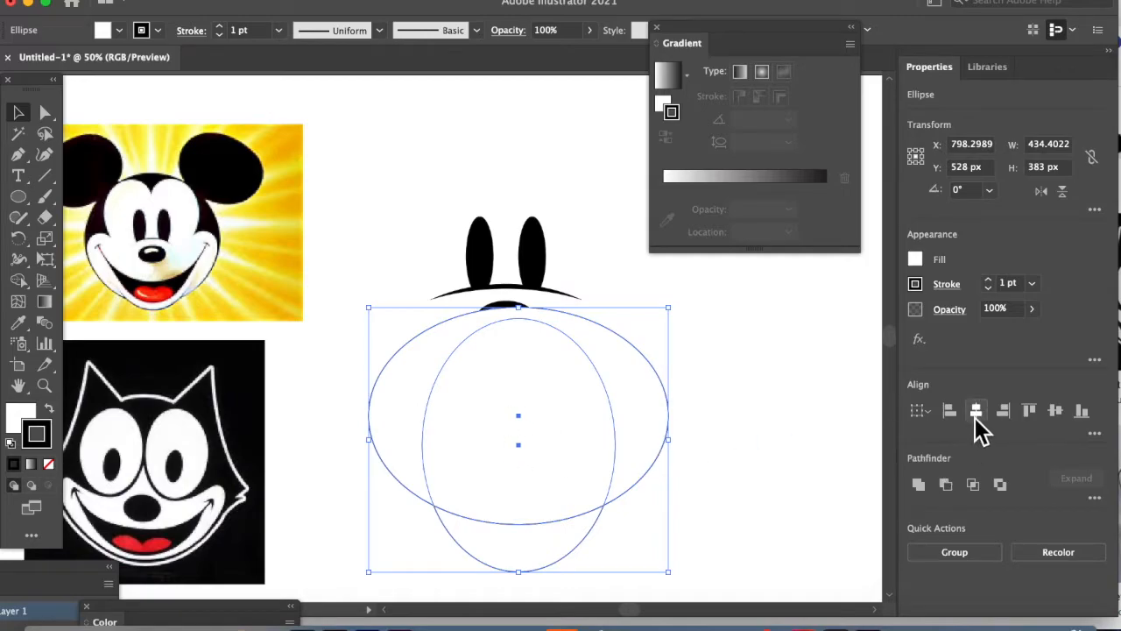
pyautogui.click(975, 413)
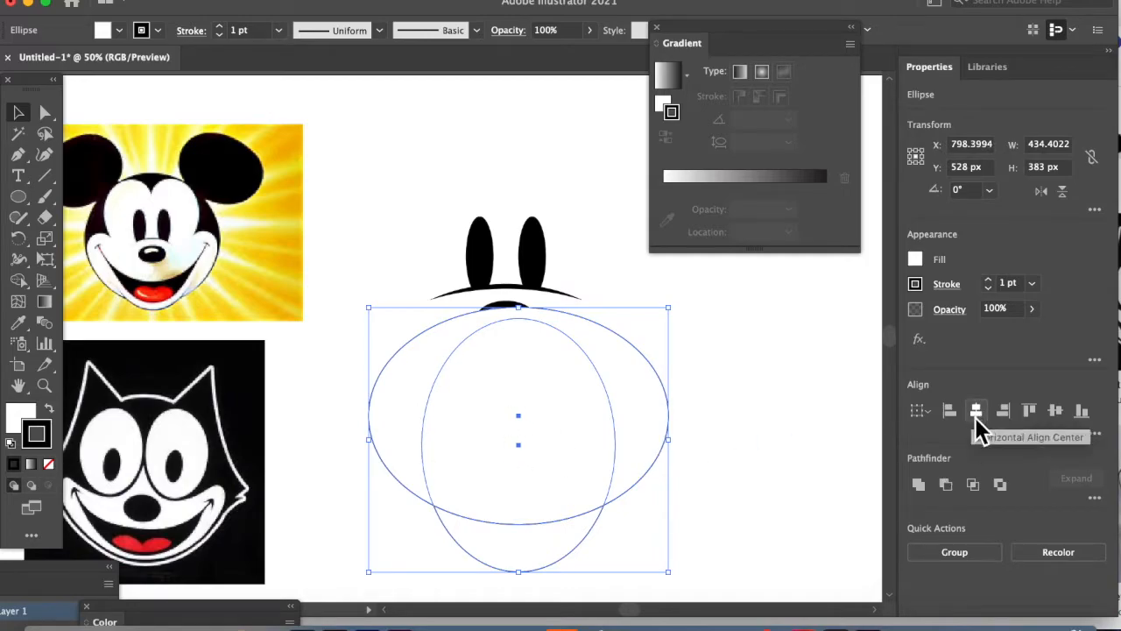
pyautogui.click(948, 486)
# - Move the mouth crescent up beneath the nose and give it a black fill with no stroke by sampling with the Eyedropper
pyautogui.moveTo(537, 559); pyautogui.dragTo(522, 393)
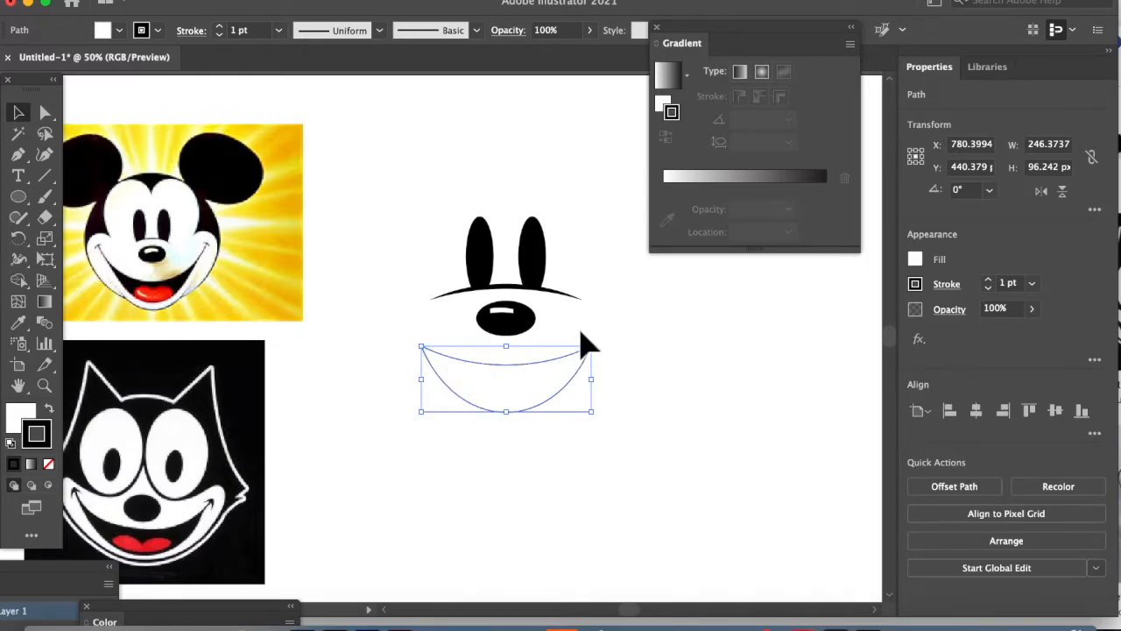
pyautogui.click(17, 322)
pyautogui.click(136, 301)
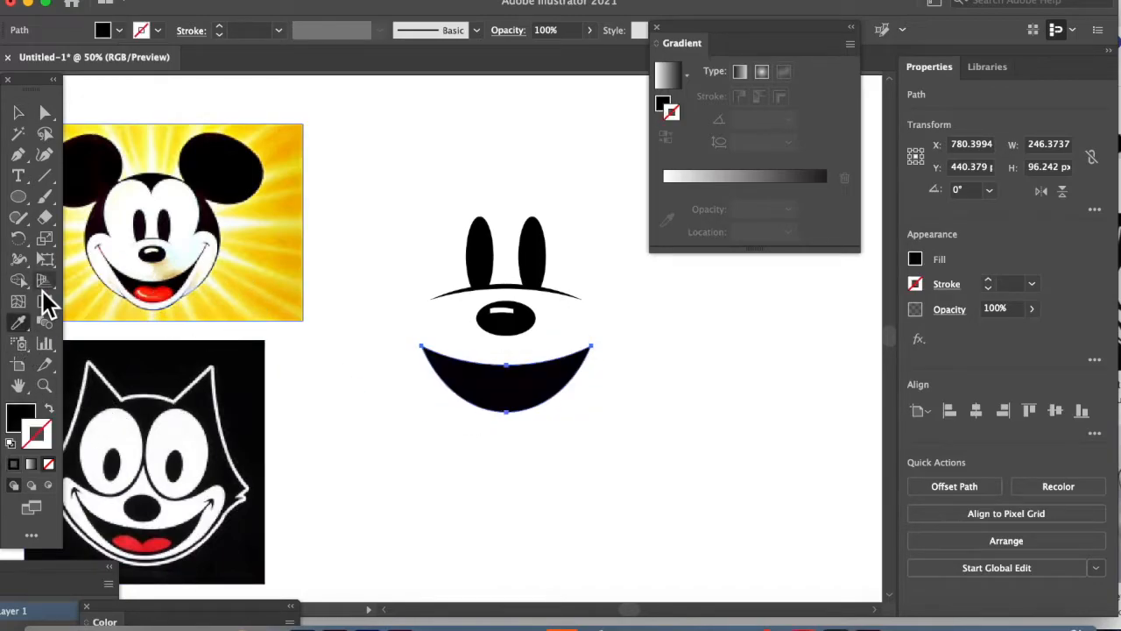
# - Curve the mouth's upper edge downward near the left corner by adjusting that corner anchor's upper direction handle
pyautogui.click(46, 387)
pyautogui.moveTo(450, 365); pyautogui.dragTo(670, 340)
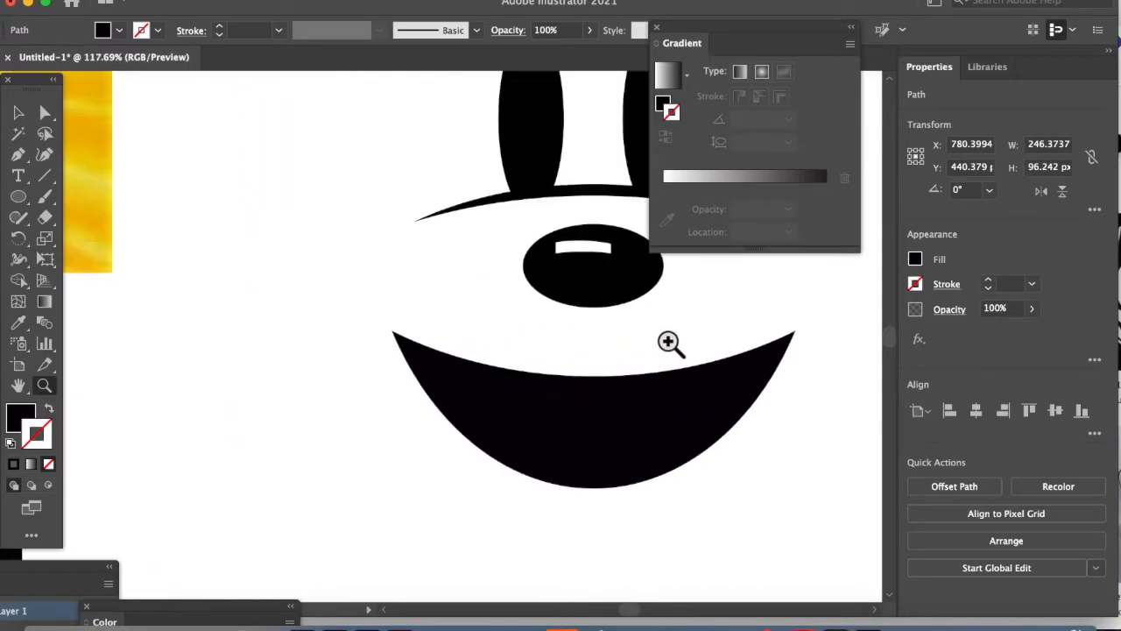
pyautogui.click(45, 114)
pyautogui.click(373, 364)
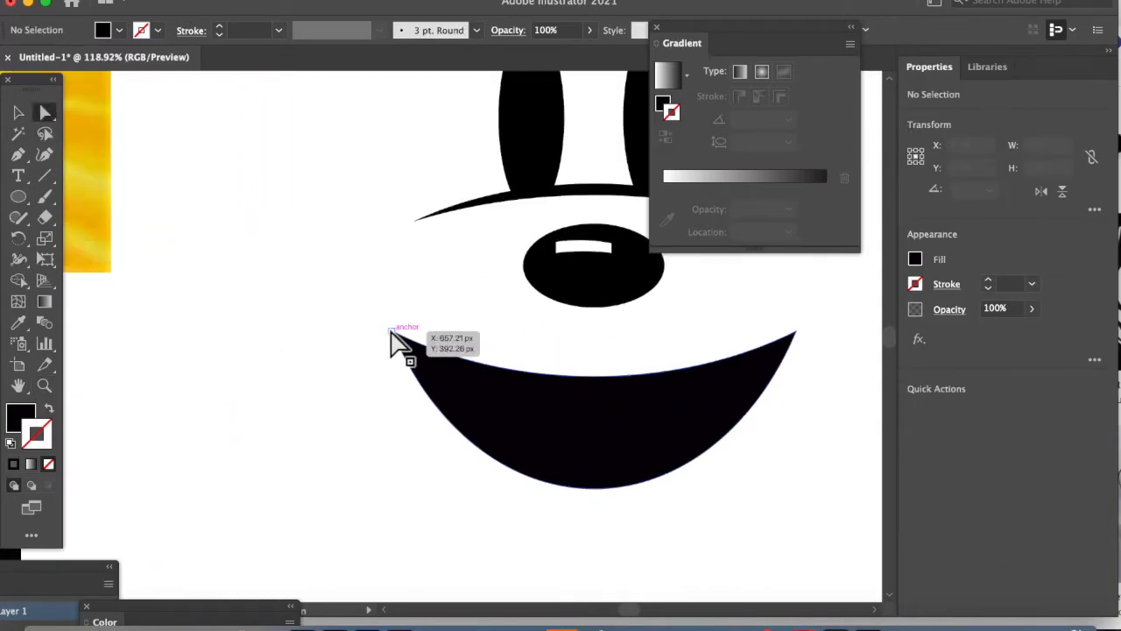
pyautogui.click(392, 332)
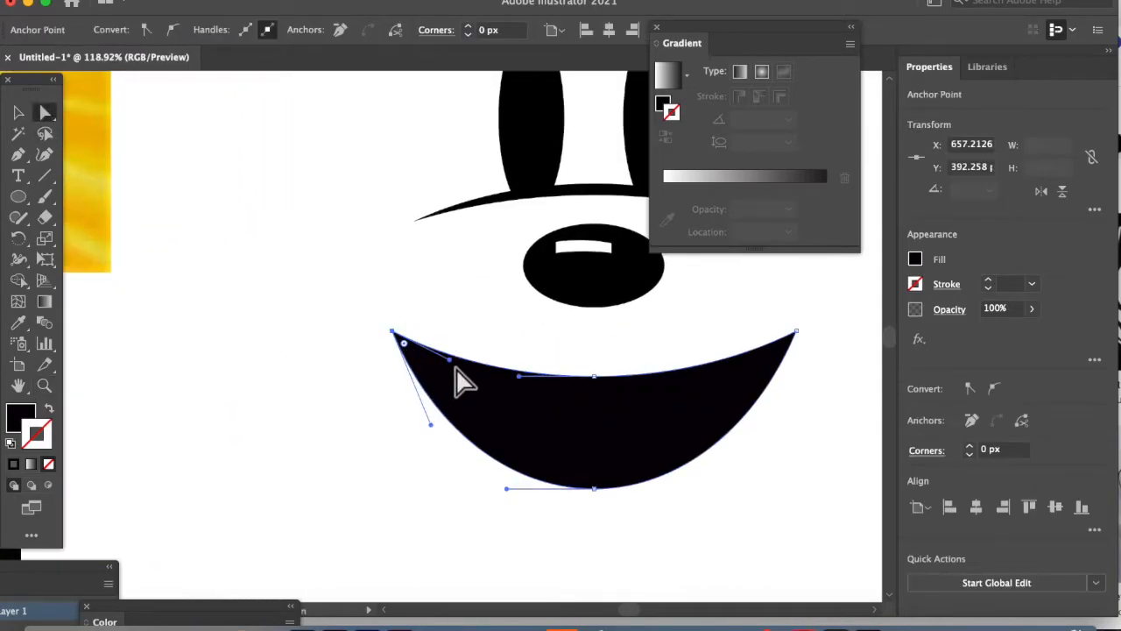
pyautogui.moveTo(452, 362)
pyautogui.mouseDown()
pyautogui.moveTo(432, 385)
pyautogui.moveTo(442, 390)
pyautogui.moveTo(433, 370)
pyautogui.mouseUp()
# - Lower the middle anchor point of the mouth's upper edge by 6 px, to Y 425.99 px
pyautogui.click(595, 377)
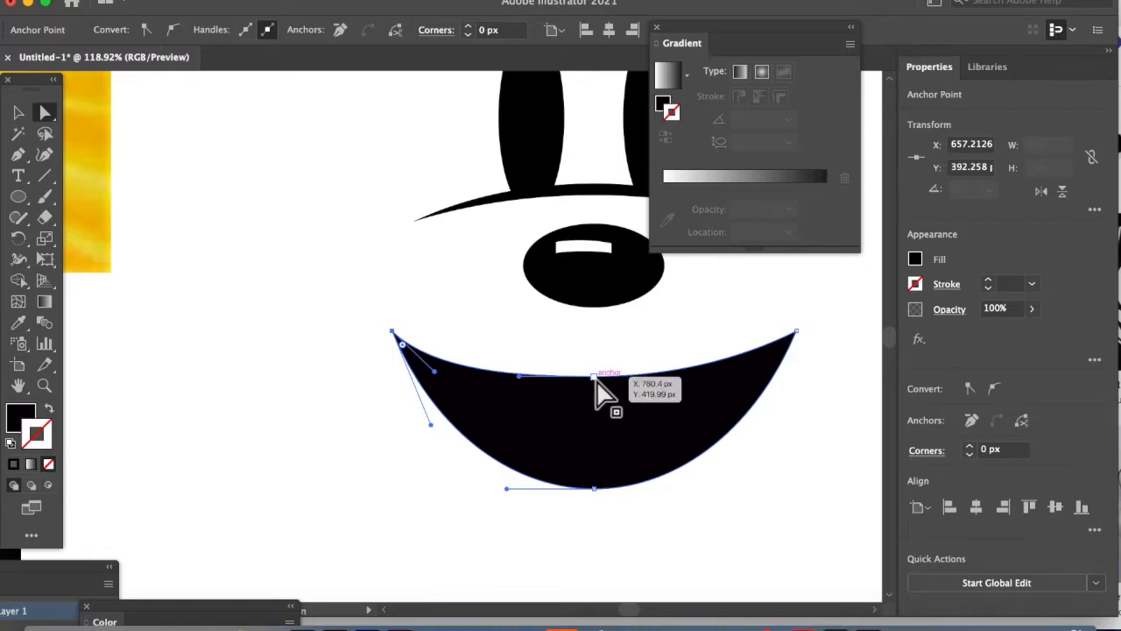
pyautogui.press('Down')
pyautogui.press('Down')
pyautogui.press('Down')
pyautogui.press('Down')
pyautogui.press('Down')
pyautogui.press('Down')
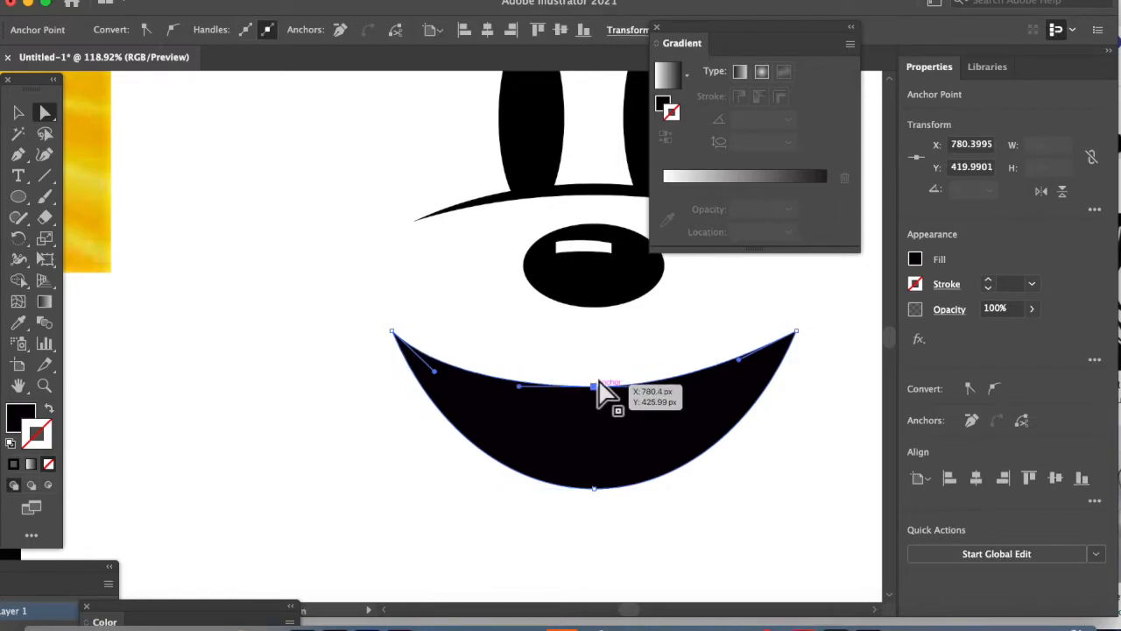
# - Curve the mouth's upper edge downward near the right corner with that anchor's handle, matching the left corner
pyautogui.moveTo(740, 360); pyautogui.dragTo(743, 368)
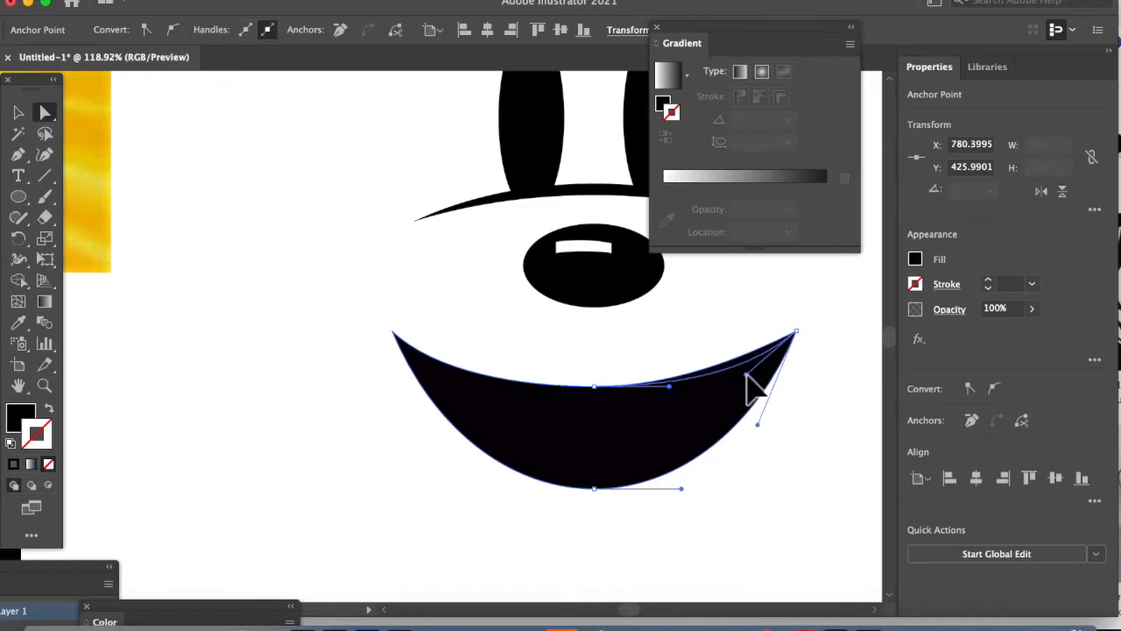
pyautogui.hotkey('ctrl', 'z')
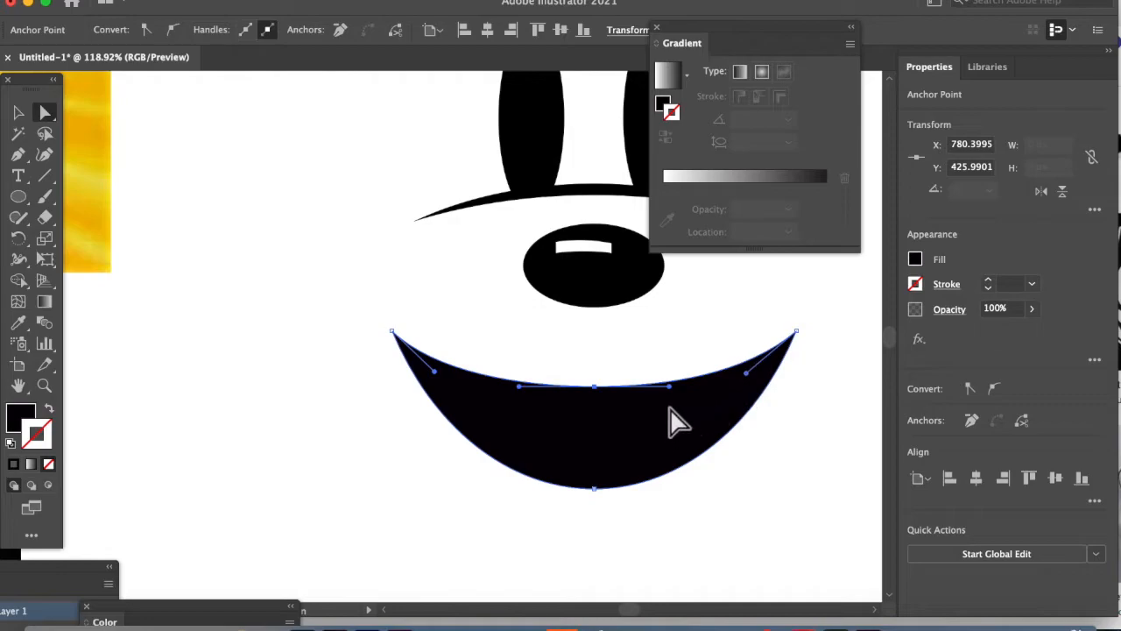
pyautogui.click(700, 490)
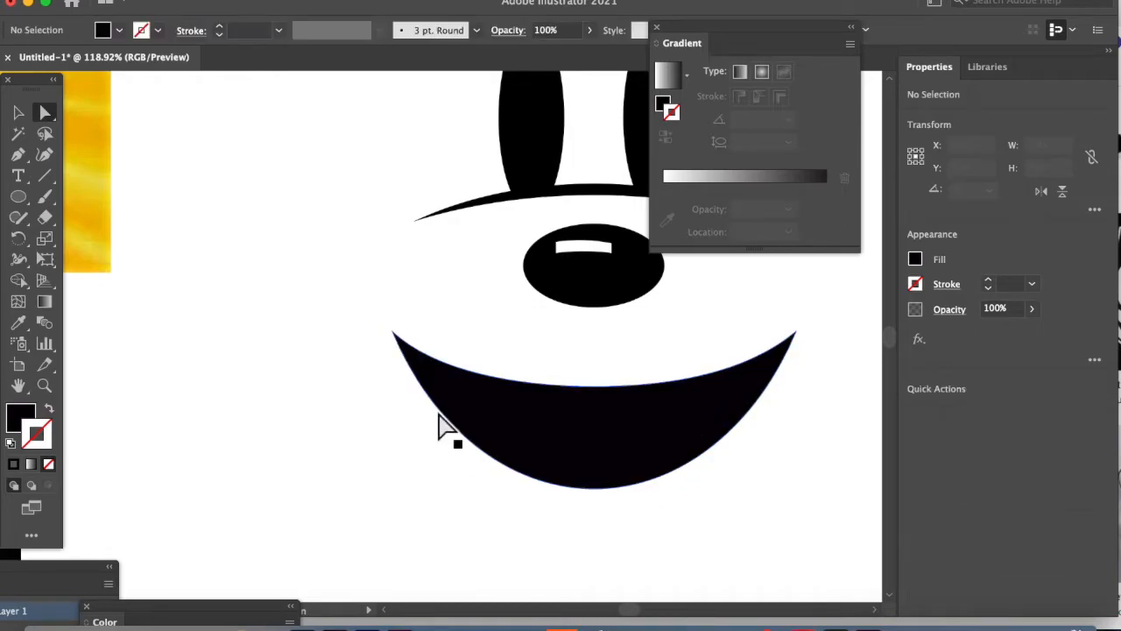
# - Move the whole mouth shape up closer to the nose, to about X 785.4 px, Y 418.4 px
pyautogui.click(18, 156)
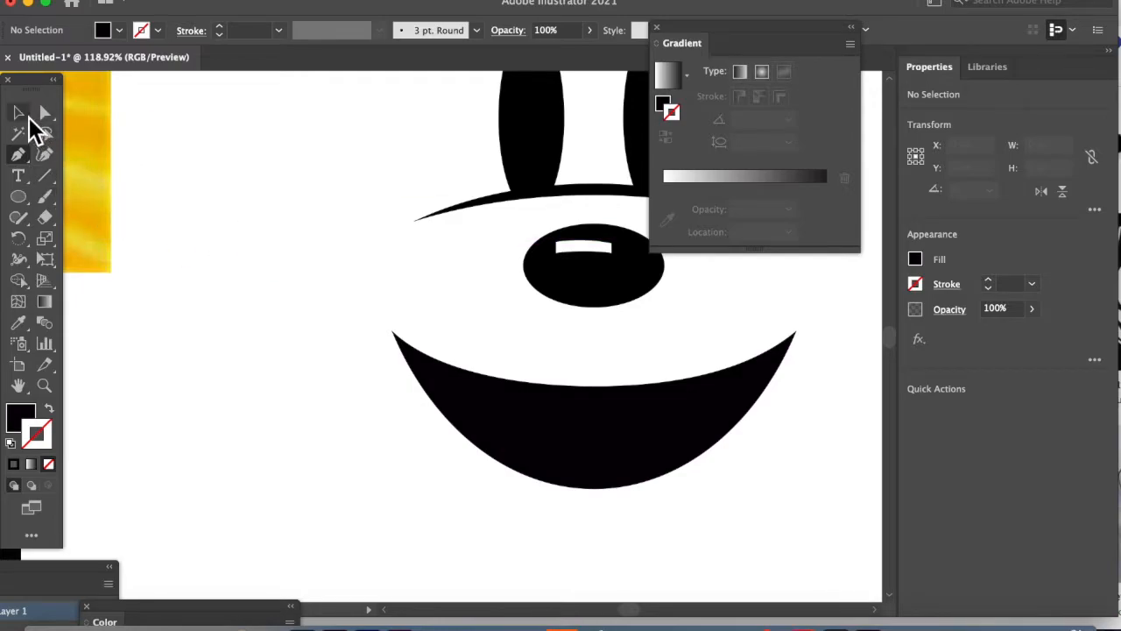
pyautogui.click(20, 113)
pyautogui.click(571, 449)
pyautogui.moveTo(590, 443); pyautogui.dragTo(597, 420)
pyautogui.click(627, 514)
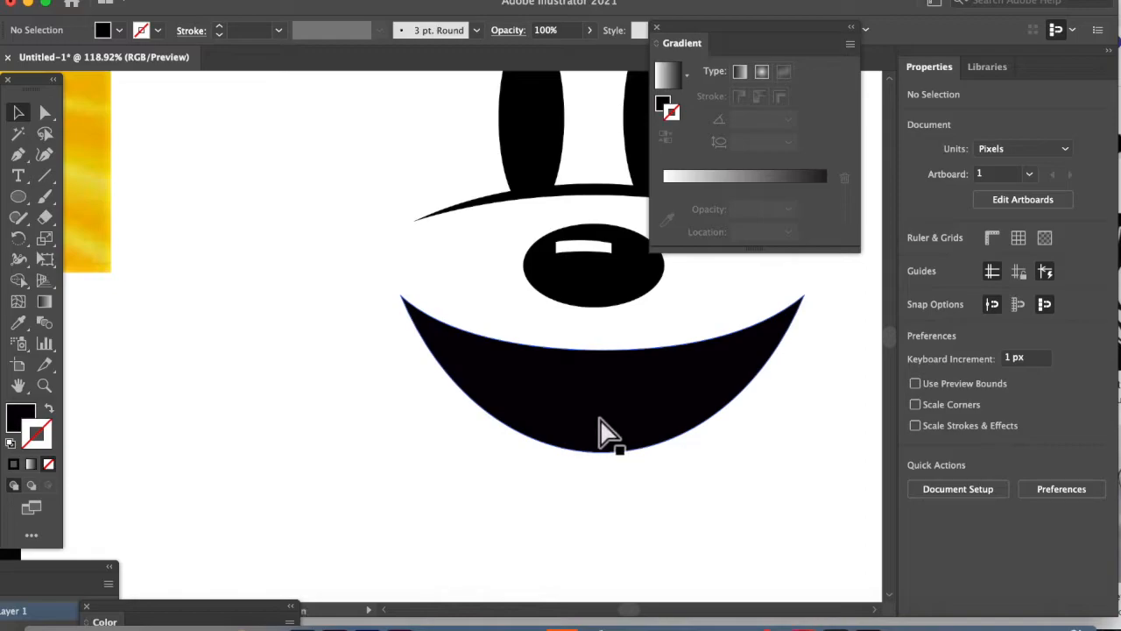
# - Duplicate the mouth shape and rotate the copy to about 216.5° so that it arches upward at the left
pyautogui.press('super+v')
pyautogui.press('super+z')
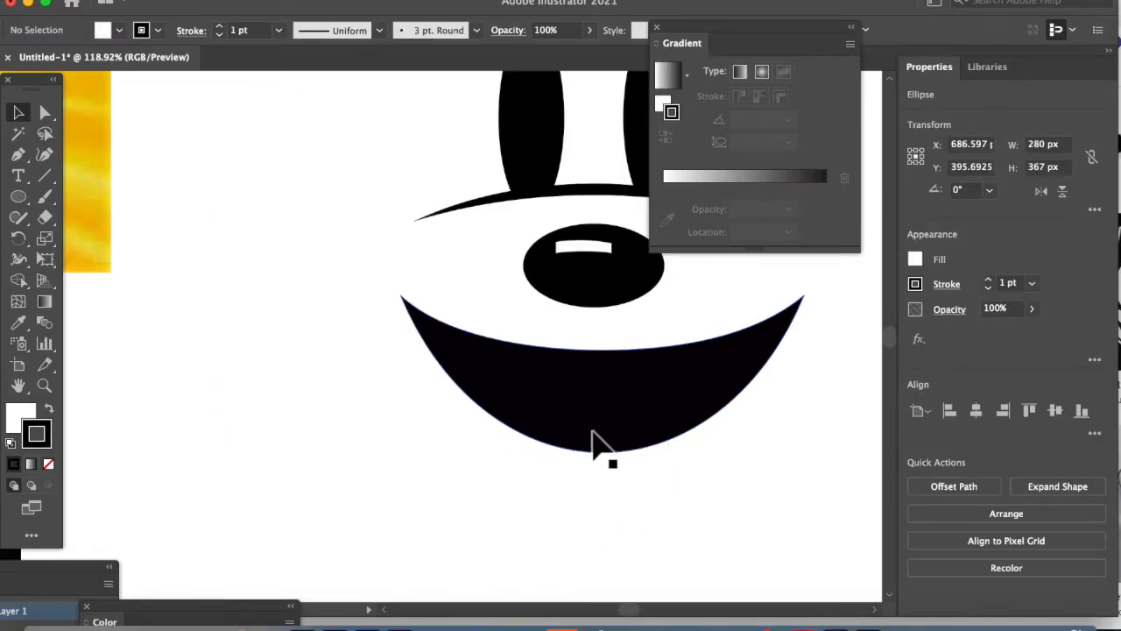
pyautogui.click(604, 438)
pyautogui.keyDown('alt'); pyautogui.moveTo(607, 433); pyautogui.dragTo(445, 372); pyautogui.keyUp('alt')
pyautogui.moveTo(240, 257); pyautogui.dragTo(604, 306)
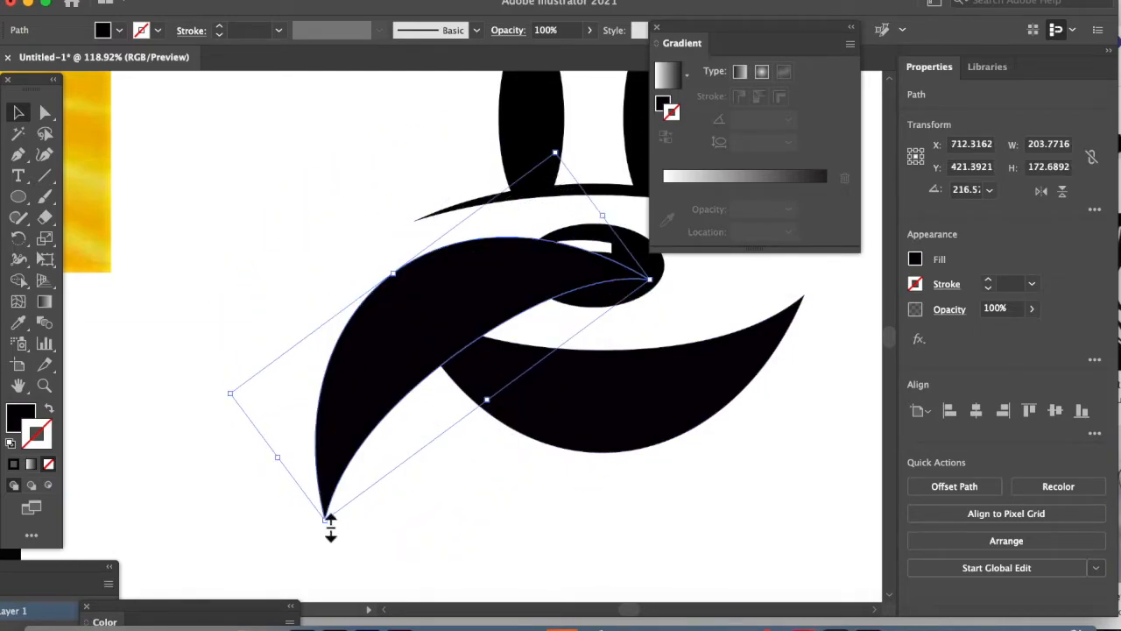
# - Scale the rotated copy down to about 37.5 × 28.6 px and place it as a smile crease above the mouth's left corner
pyautogui.moveTo(332, 526); pyautogui.dragTo(388, 279)
pyautogui.click(348, 312)
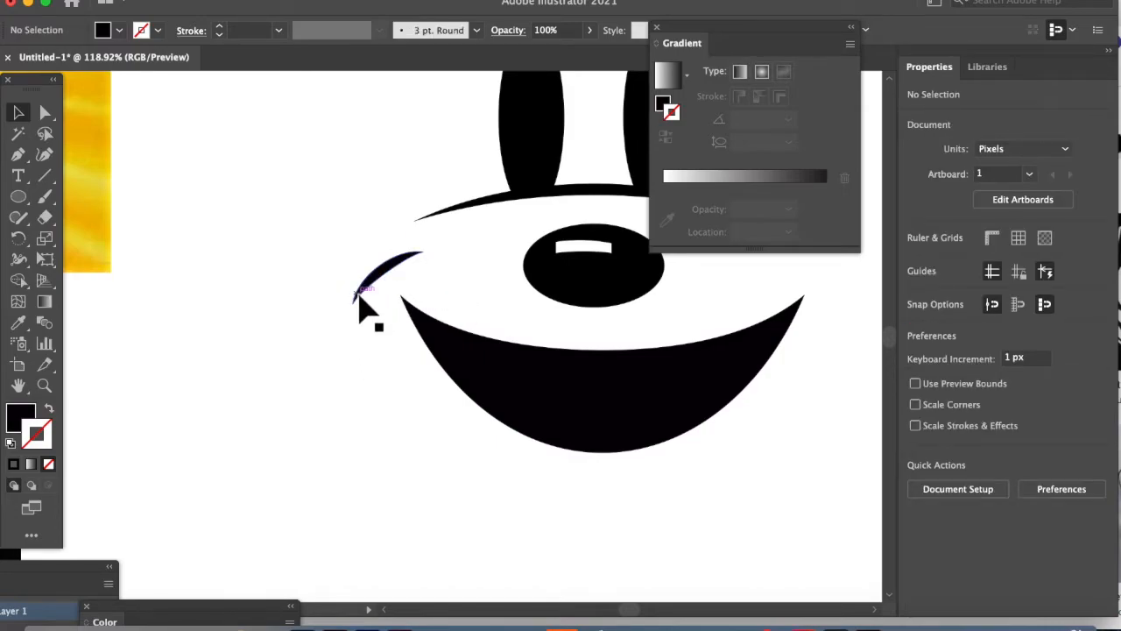
pyautogui.click(359, 296)
pyautogui.moveTo(353, 302); pyautogui.dragTo(378, 282)
pyautogui.click(373, 342)
pyautogui.click(380, 364)
# - Create a mirrored copy of the small smile crease by reflecting it across the vertical axis
pyautogui.press('super+minus')
pyautogui.press('super+minus')
pyautogui.press('super+minus')
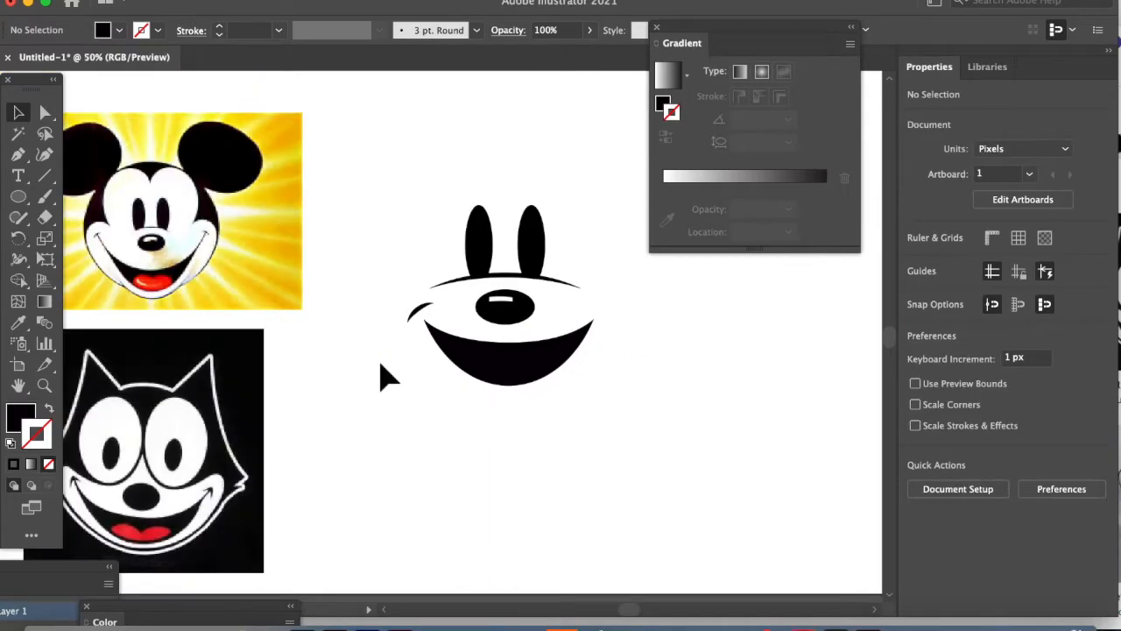
pyautogui.click(495, 372)
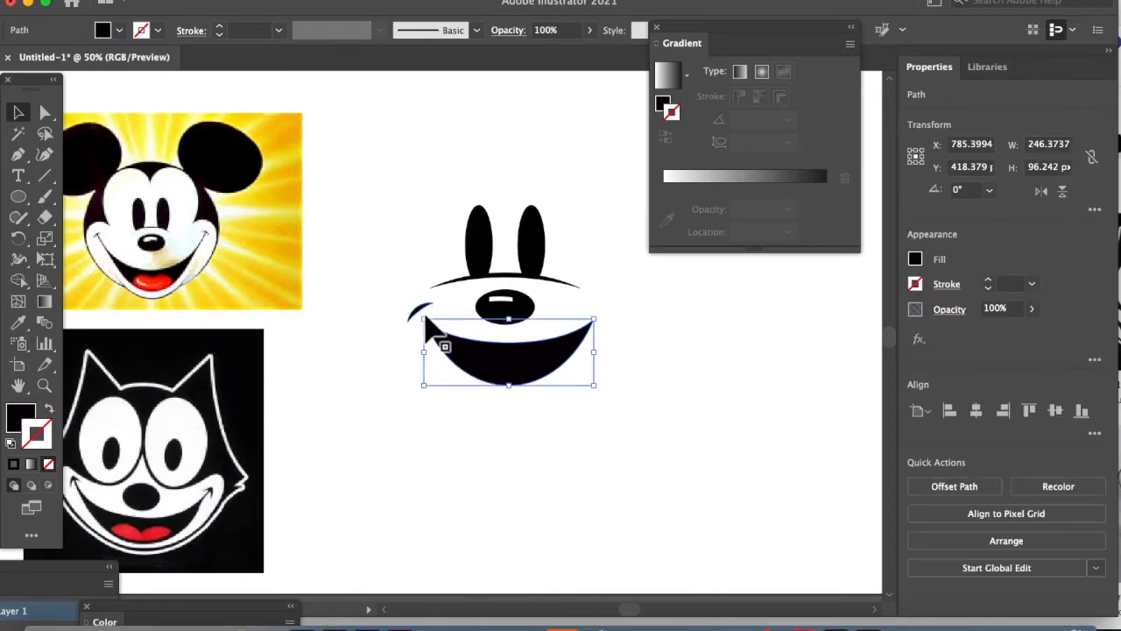
pyautogui.click(406, 315)
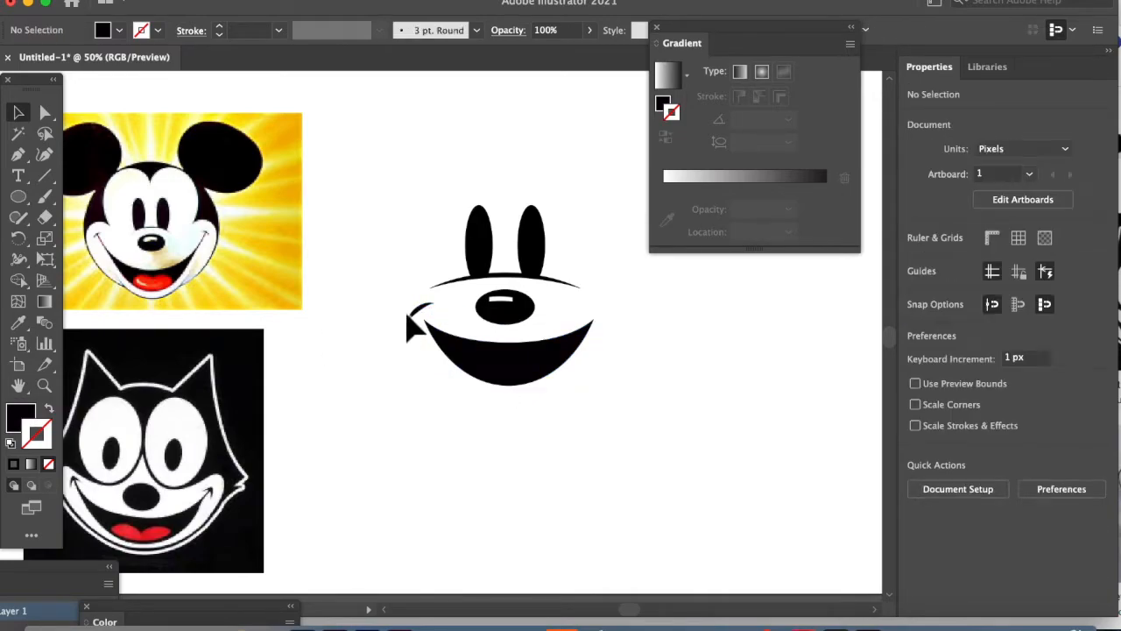
pyautogui.click(417, 317)
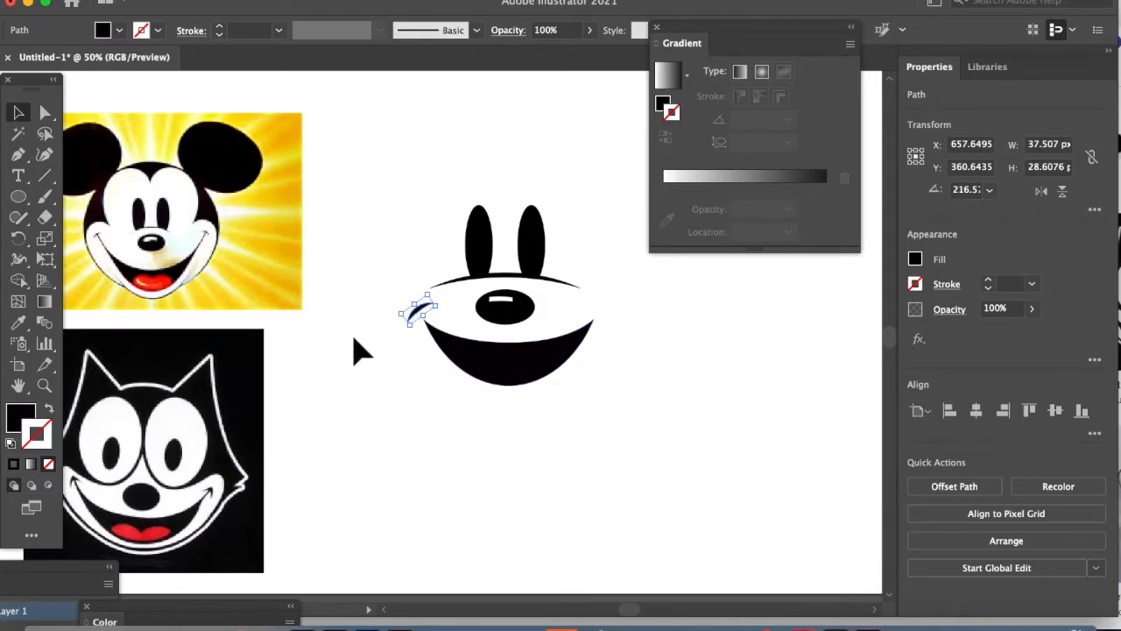
pyautogui.click(19, 240)
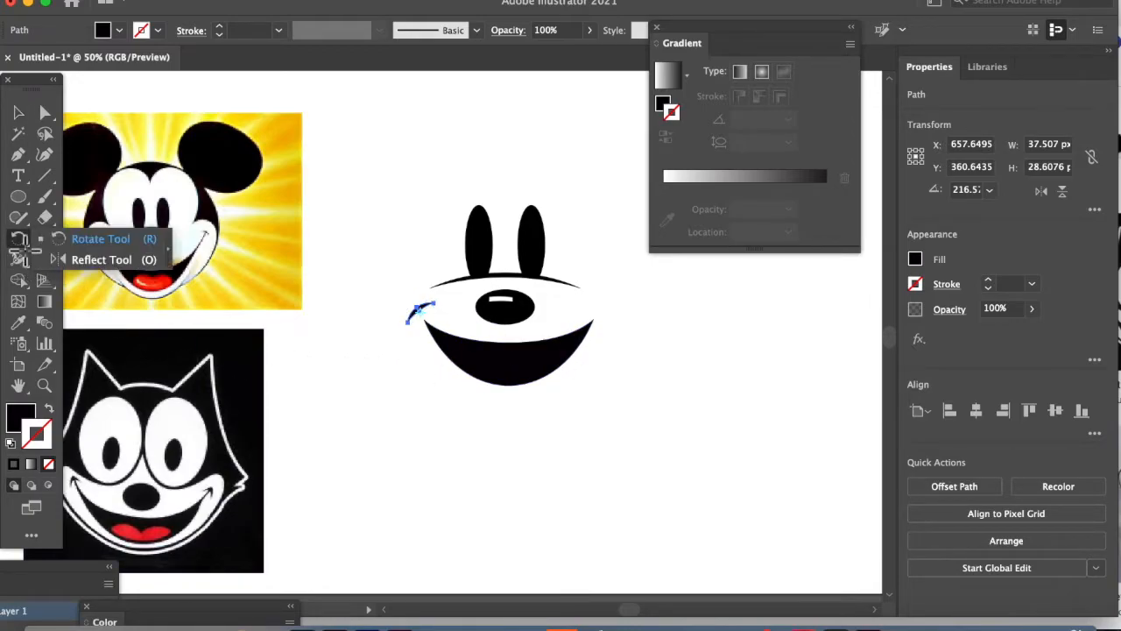
pyautogui.click(91, 261)
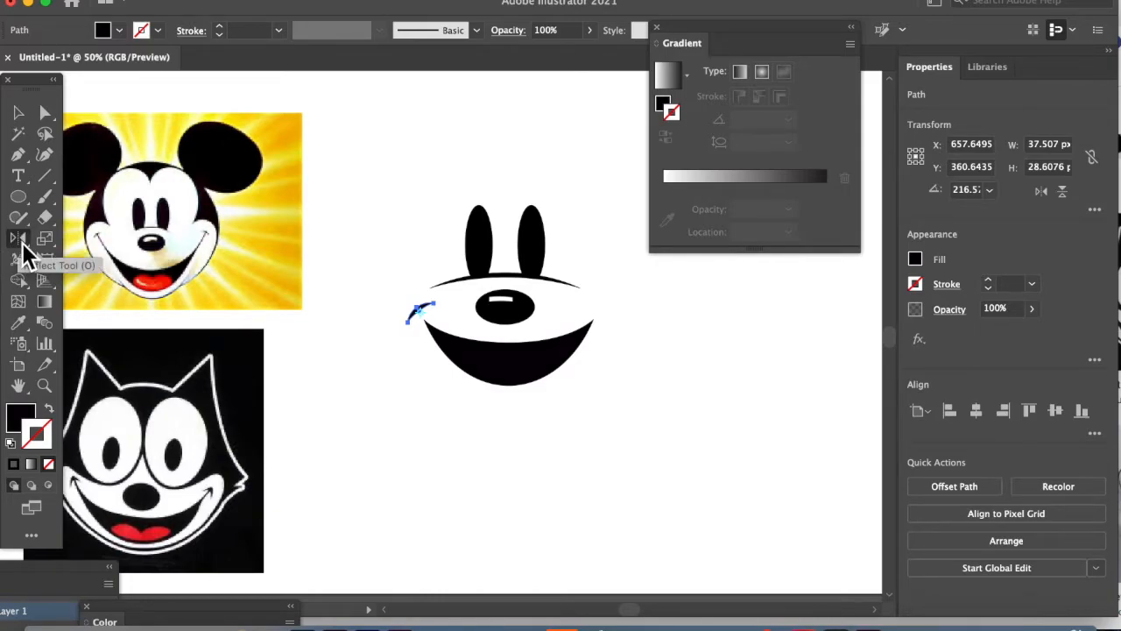
pyautogui.doubleClick(22, 243)
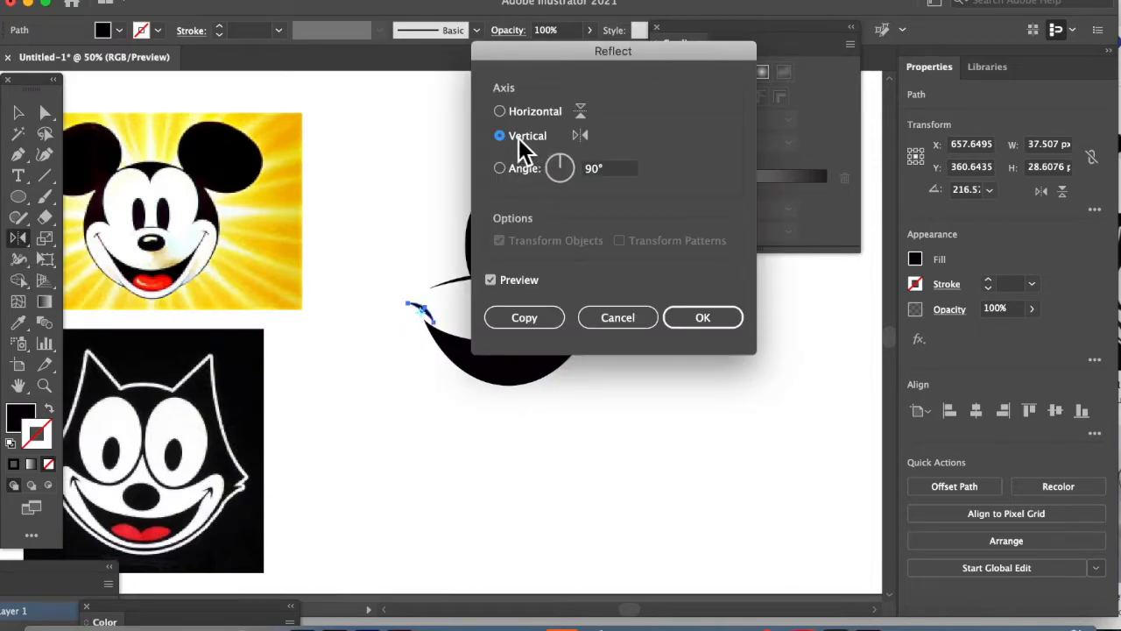
pyautogui.click(525, 318)
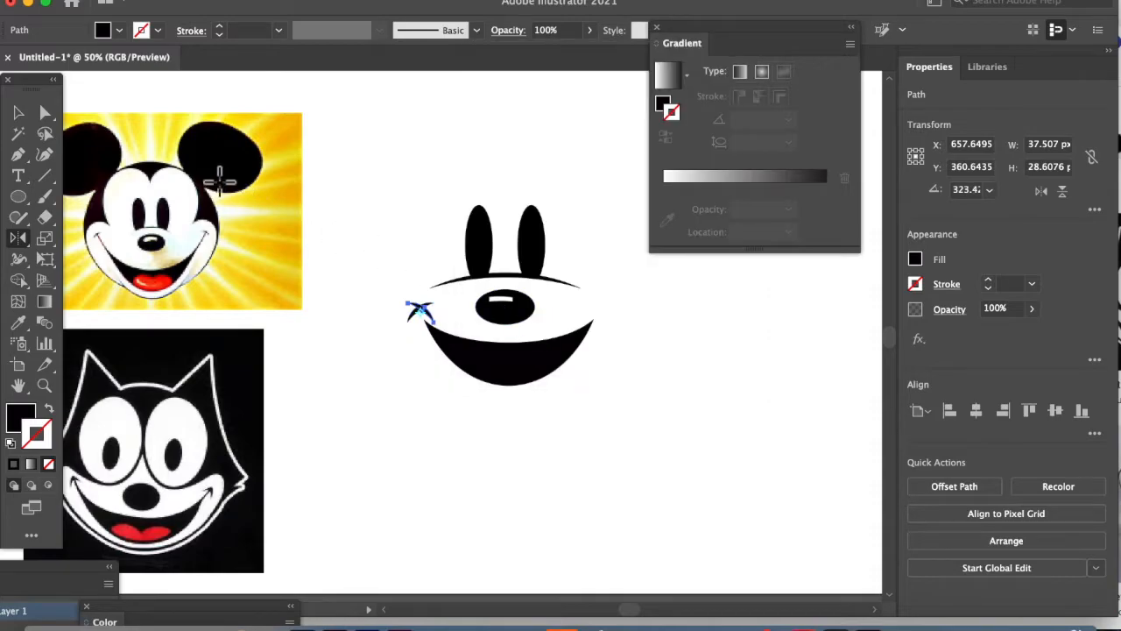
# - Move the mirrored crease straight across to the mouth's right corner, at about X 913.6 px
pyautogui.click(18, 113)
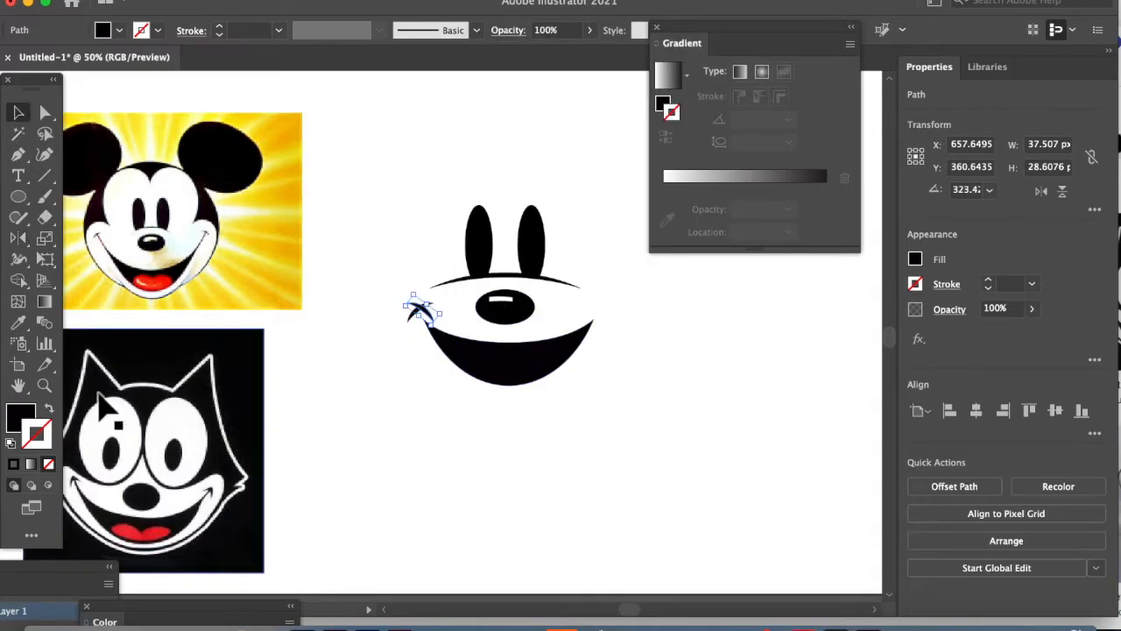
pyautogui.moveTo(422, 310); pyautogui.dragTo(649, 311)
pyautogui.click(27, 113)
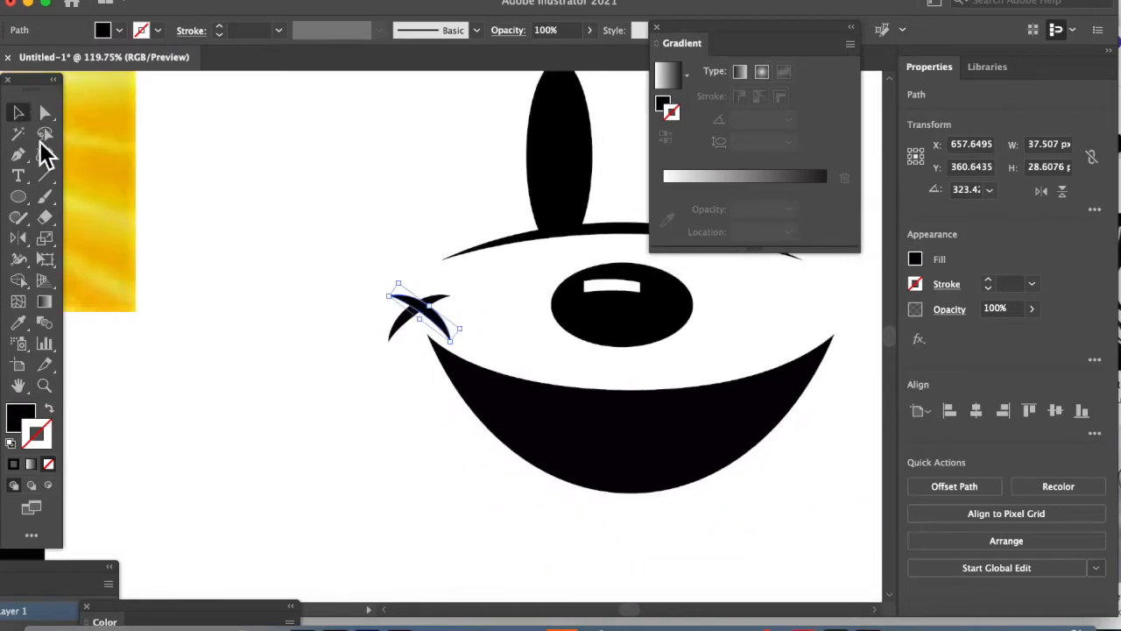
pyautogui.moveTo(438, 322); pyautogui.dragTo(870, 326)
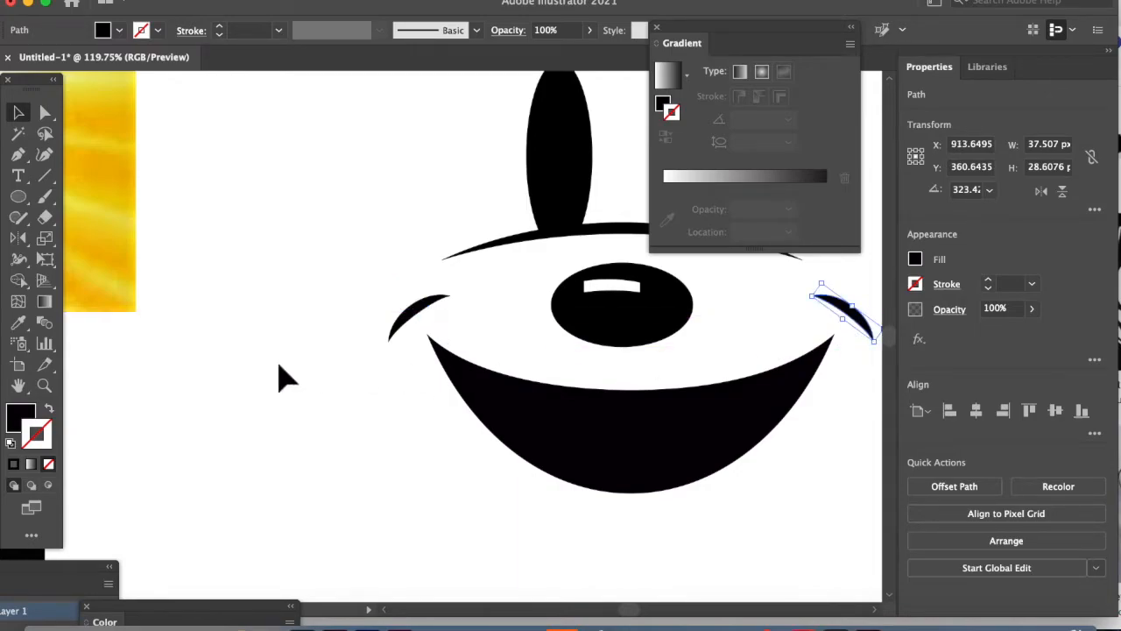
pyautogui.click(354, 455)
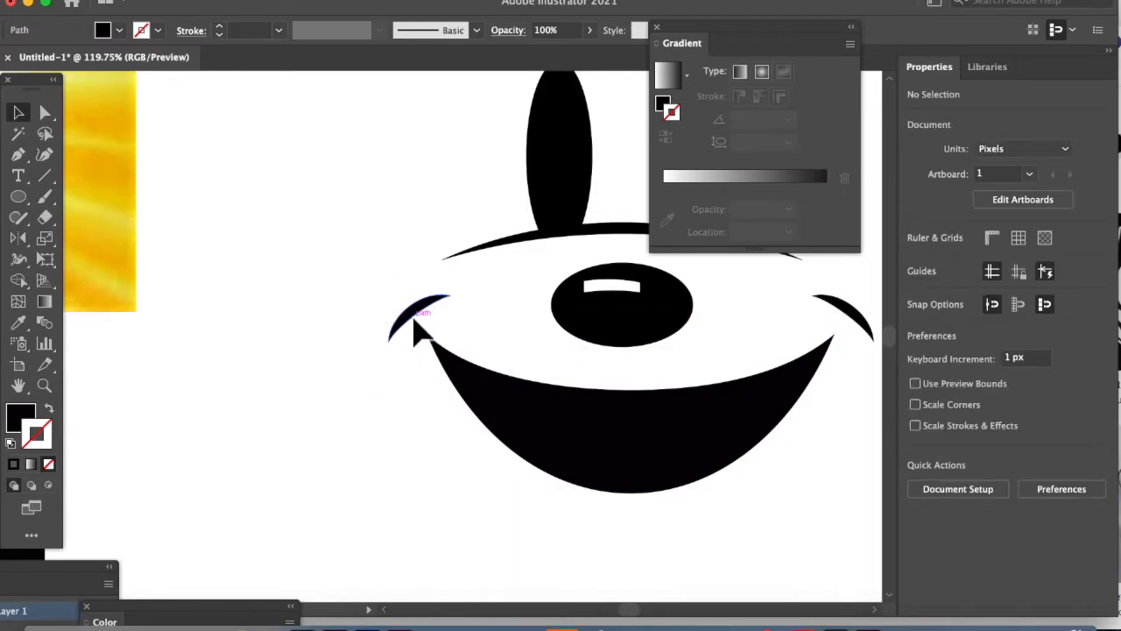
# - Nudge the left smile crease slightly outward and group it with the right crease
pyautogui.click(417, 326)
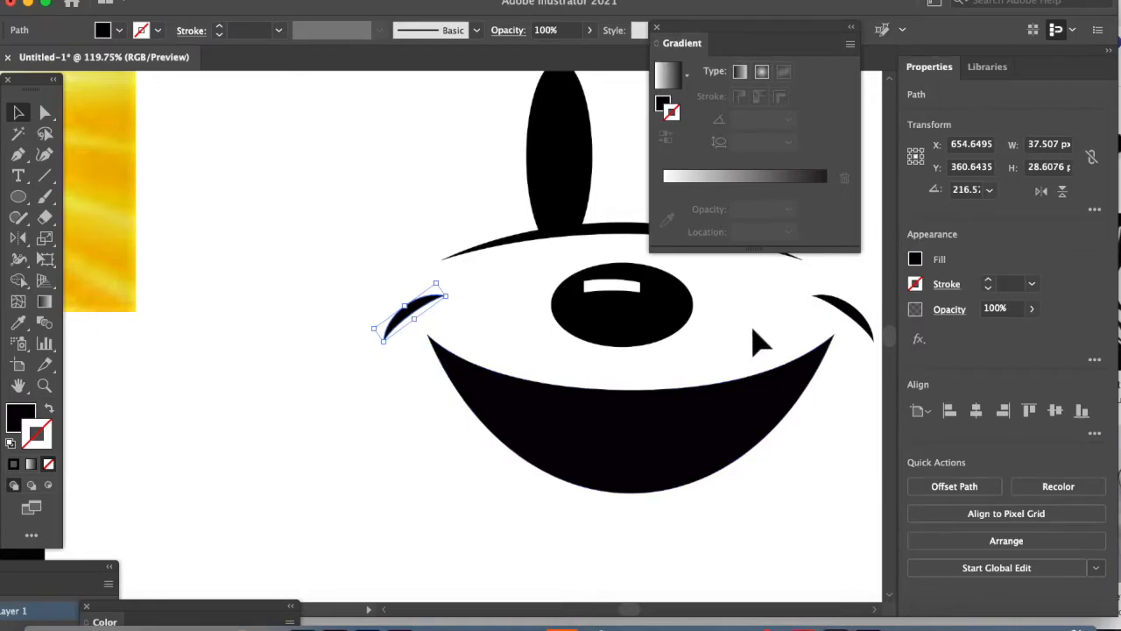
pyautogui.click(862, 340)
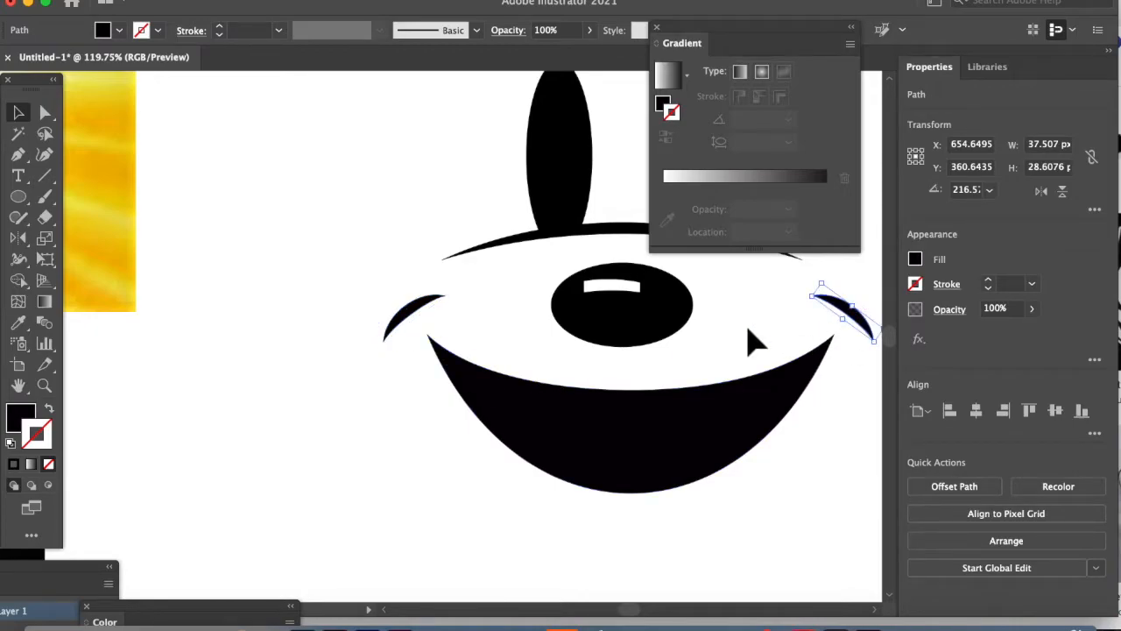
pyautogui.keyDown('shift'); pyautogui.click(410, 318); pyautogui.keyUp('shift')
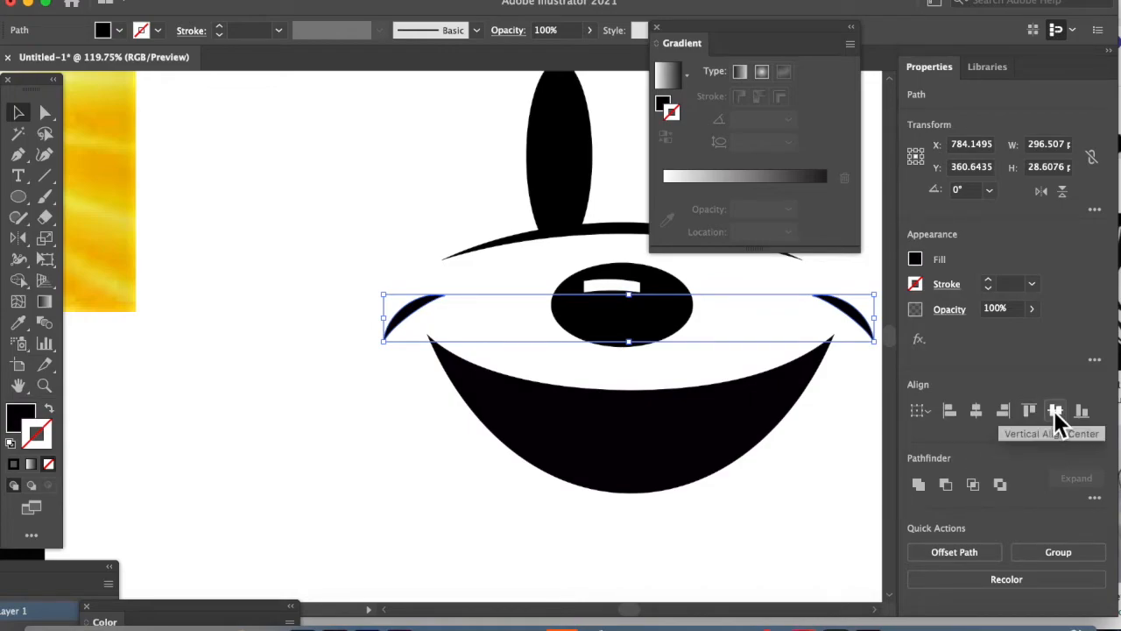
pyautogui.press('super')
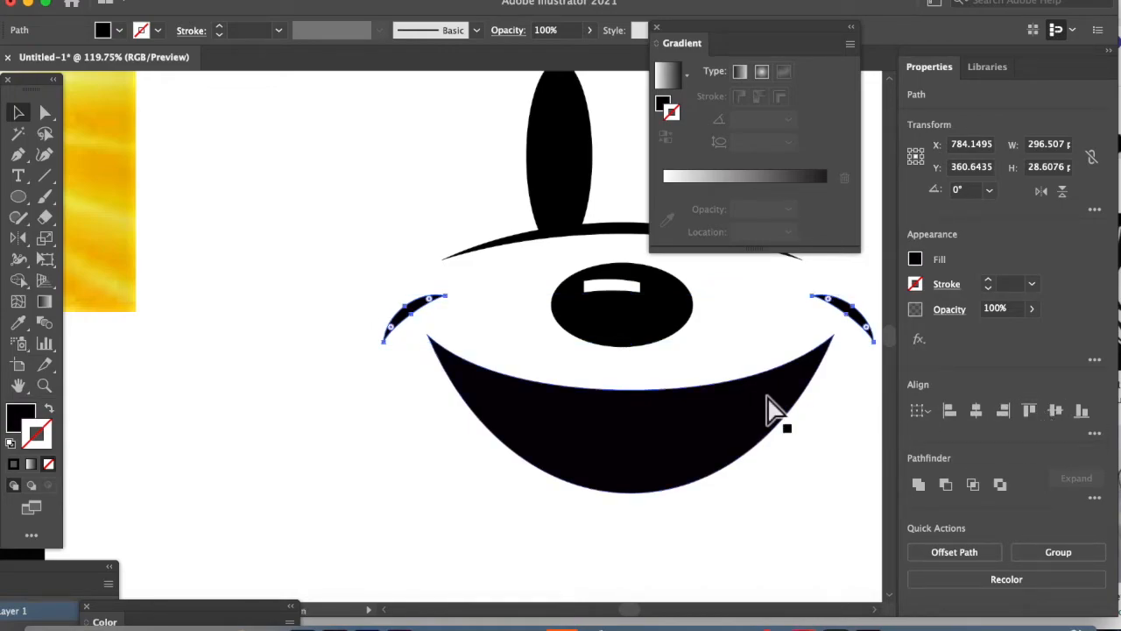
pyautogui.press('super+g')
# - Center the eyes, crescent, nose, mouth and grouped creases on one another horizontally
pyautogui.click(608, 473)
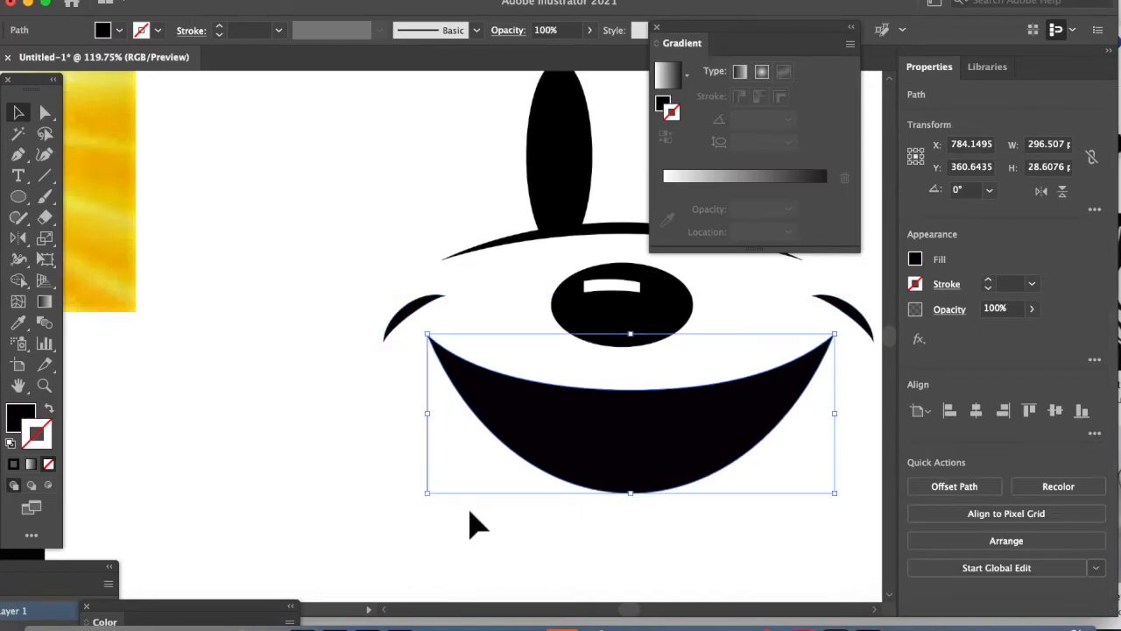
pyautogui.moveTo(377, 543); pyautogui.dragTo(872, 182)
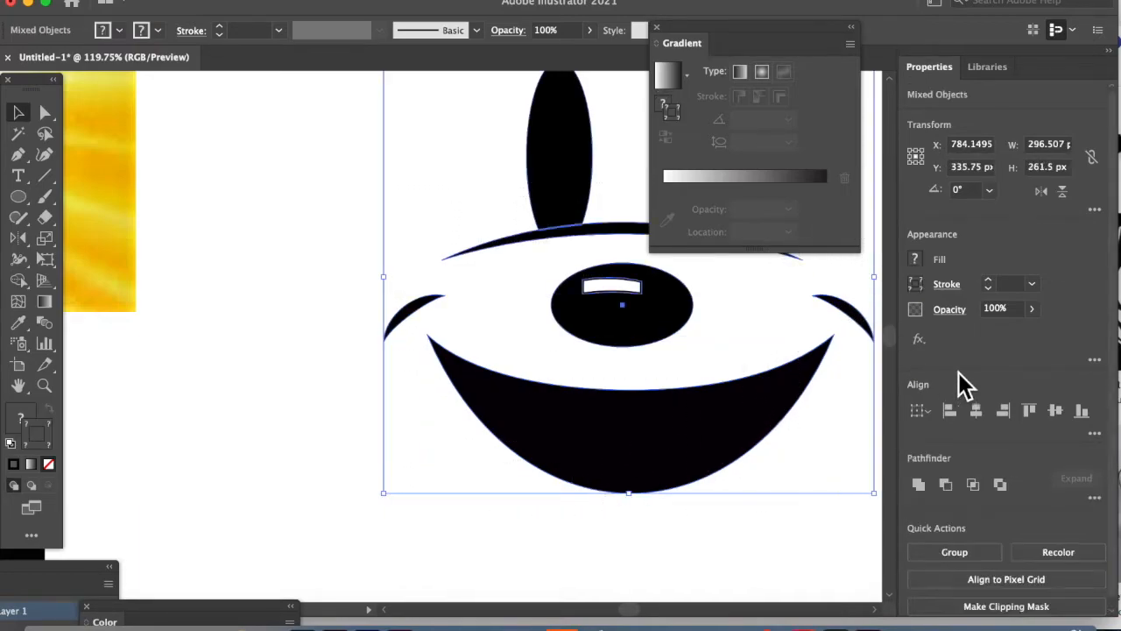
pyautogui.click(976, 412)
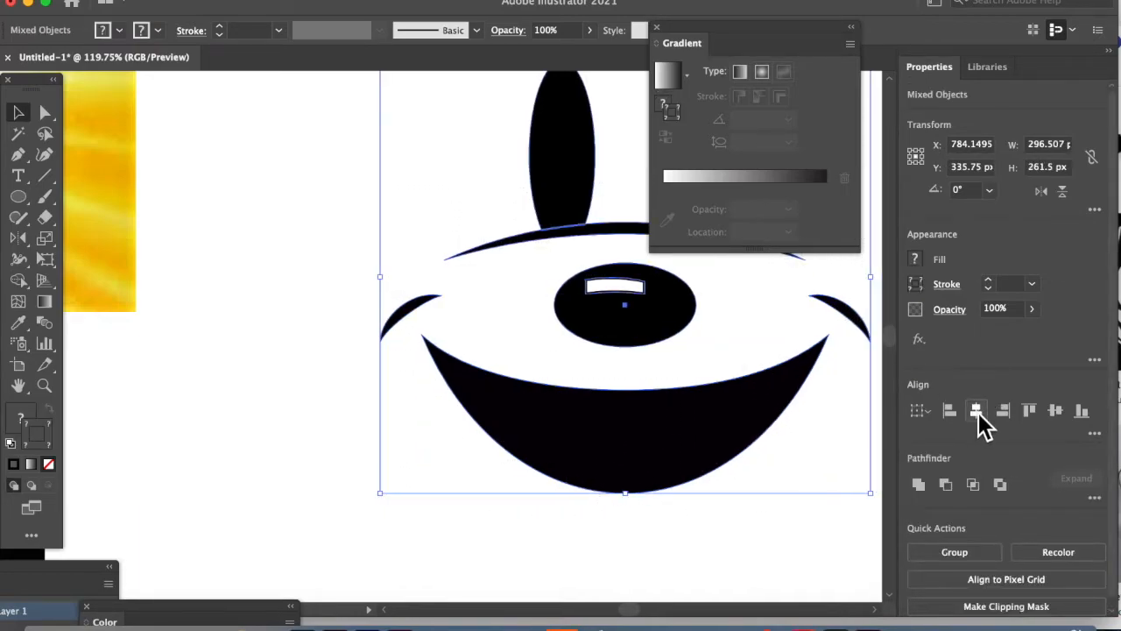
pyautogui.click(232, 499)
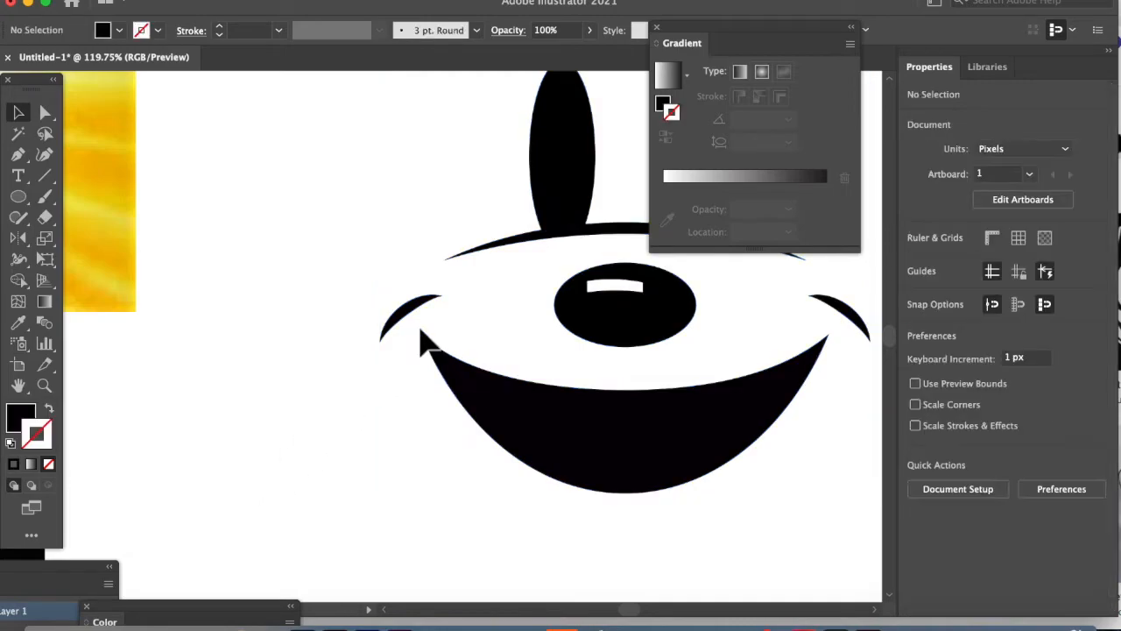
# - Try to link the left crease to the mouth's left corner with a narrow Pen tool triangle
pyautogui.click(18, 155)
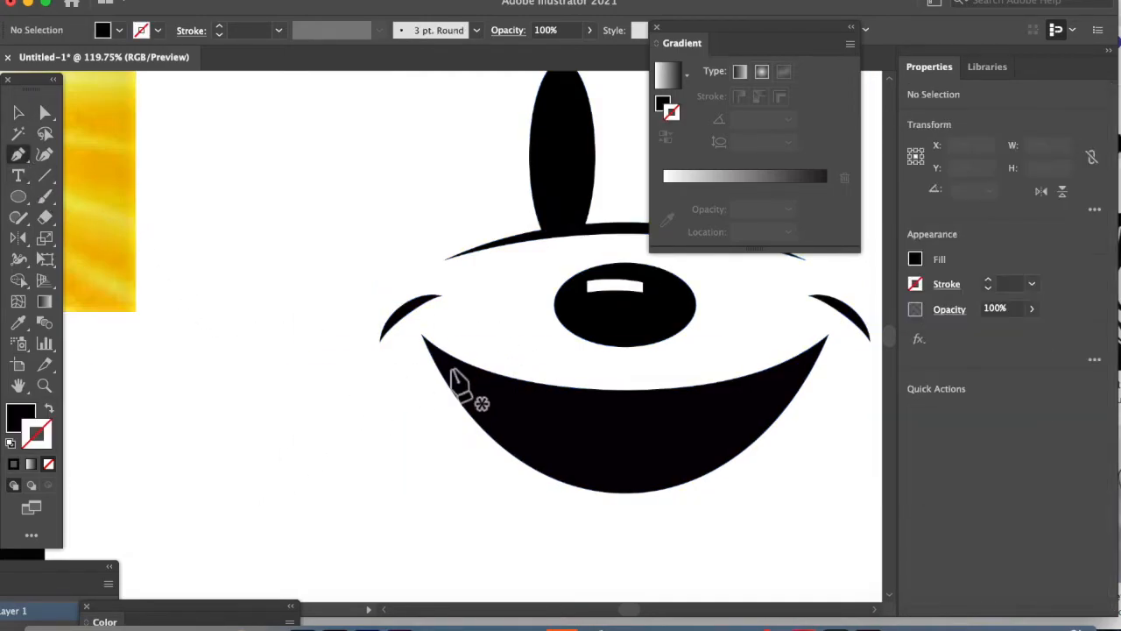
pyautogui.click(407, 313)
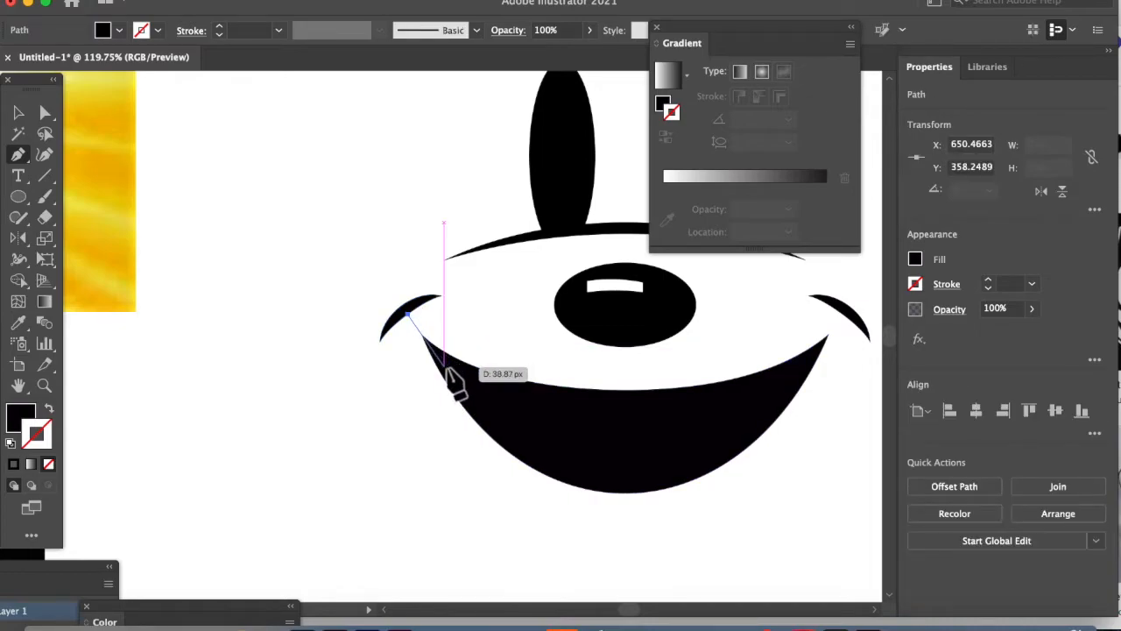
pyautogui.click(444, 368)
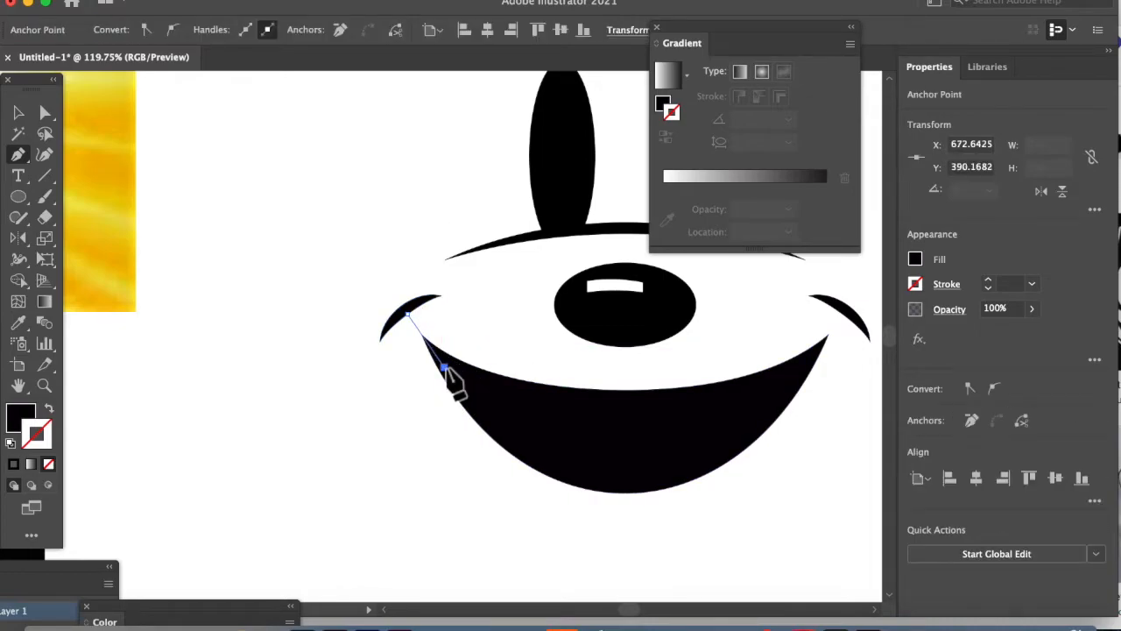
pyautogui.click(461, 367)
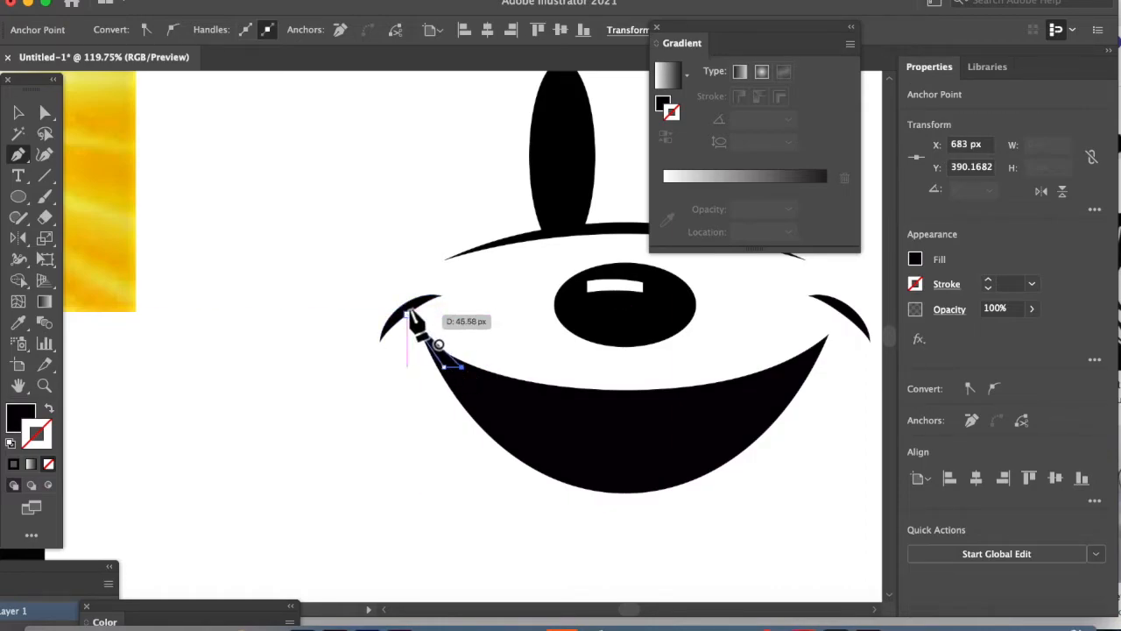
pyautogui.click(407, 312)
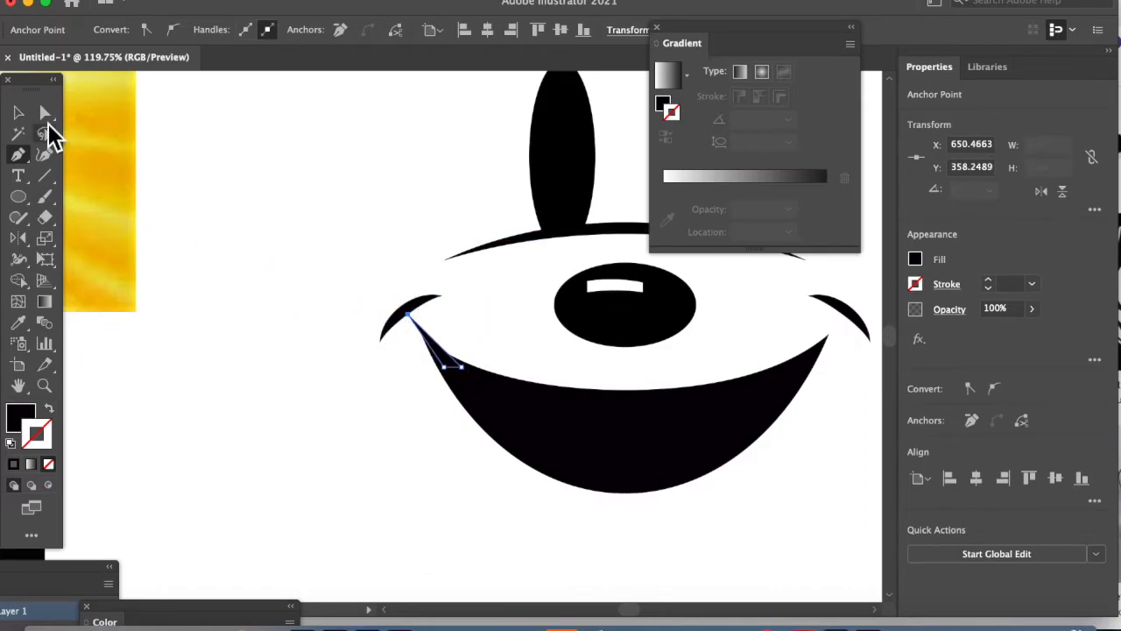
pyautogui.click(19, 116)
pyautogui.click(318, 443)
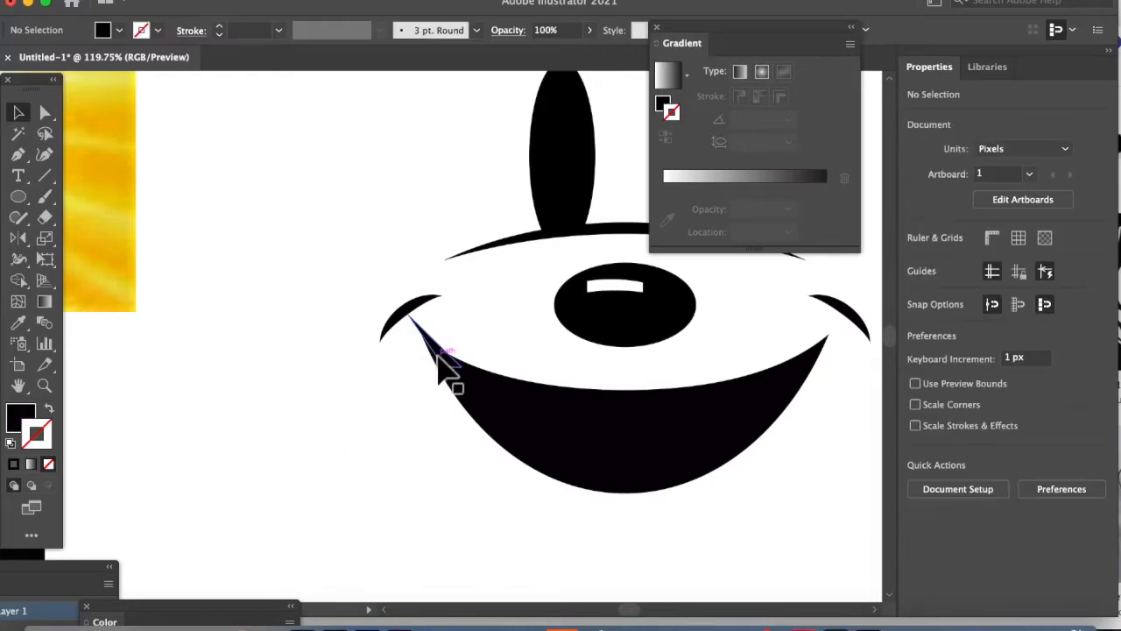
pyautogui.click(448, 362)
pyautogui.click(373, 457)
# - Draw a circle of about 377 px around the whole face and give it the default white fill and 1 pt black stroke
pyautogui.press('super+minus')
pyautogui.press('super+minus')
pyautogui.press('super+minus')
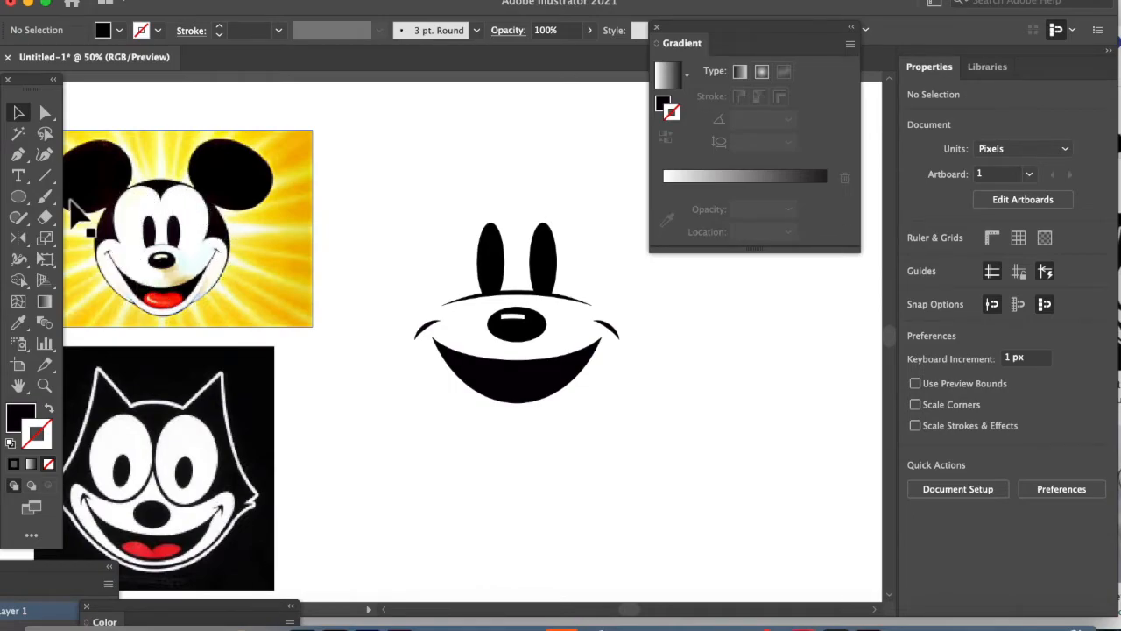
pyautogui.click(19, 198)
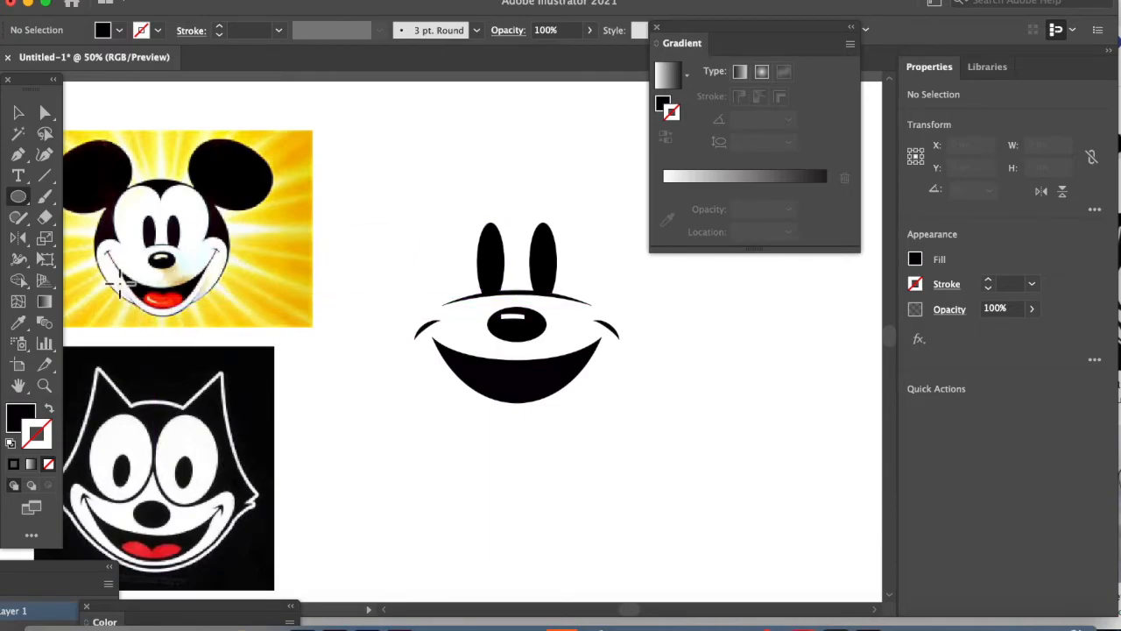
pyautogui.moveTo(408, 187); pyautogui.dragTo(648, 424)
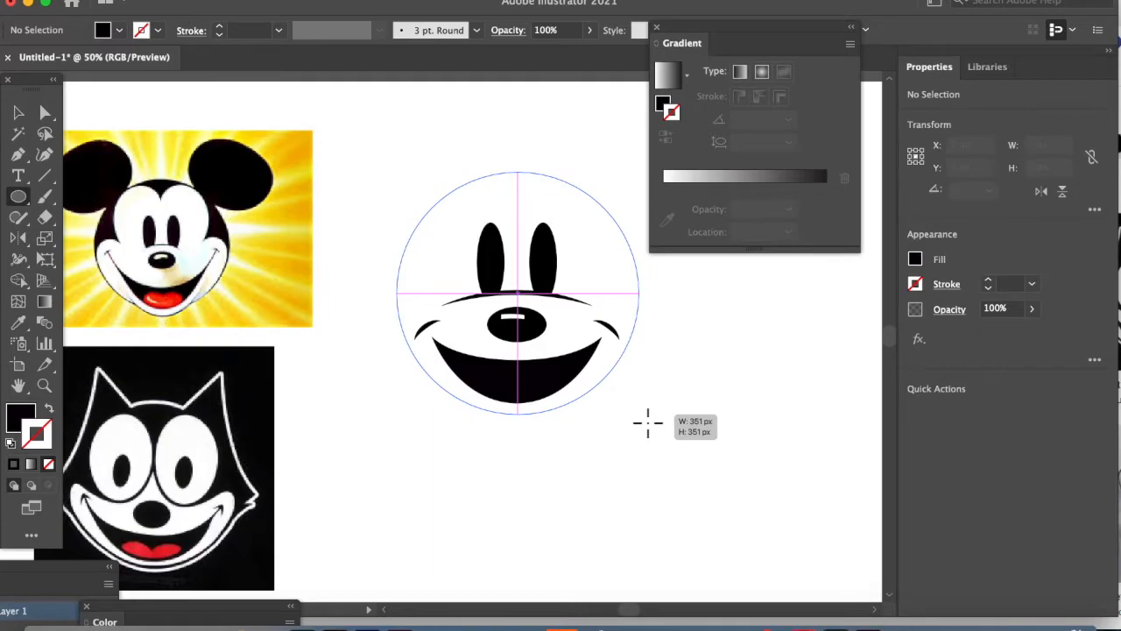
pyautogui.moveTo(648, 423)
pyautogui.mouseDown()
pyautogui.moveTo(663, 438)
pyautogui.moveTo(656, 429)
pyautogui.mouseUp()
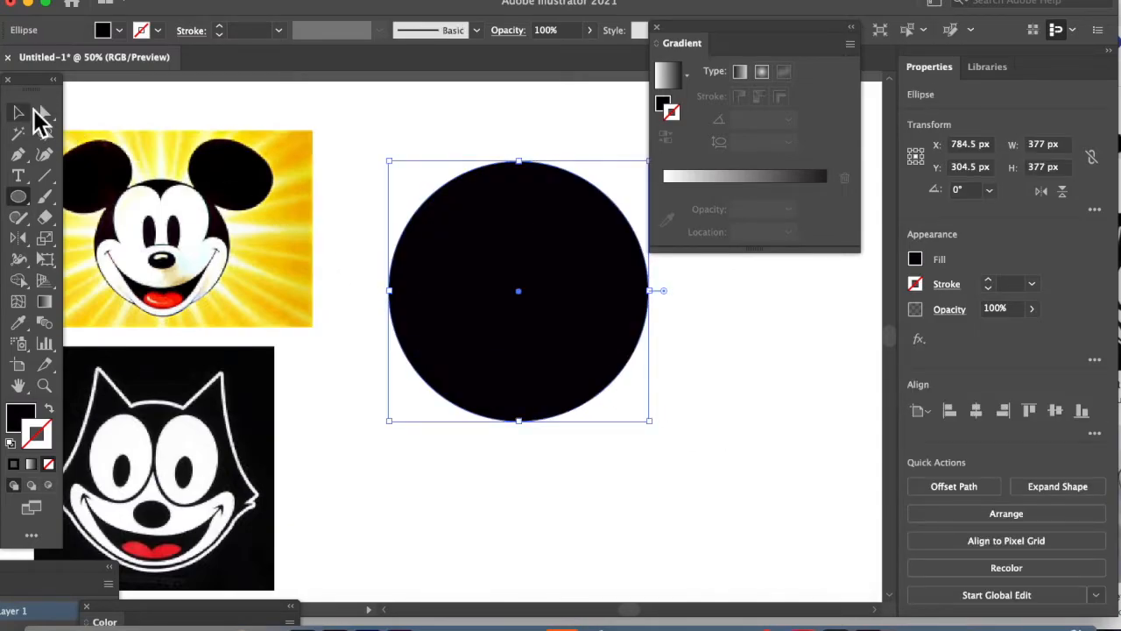
pyautogui.press('d')
# - Pull the circle's top anchor point down to about Y 326 px and send the resulting shape behind the facial features
pyautogui.click(44, 115)
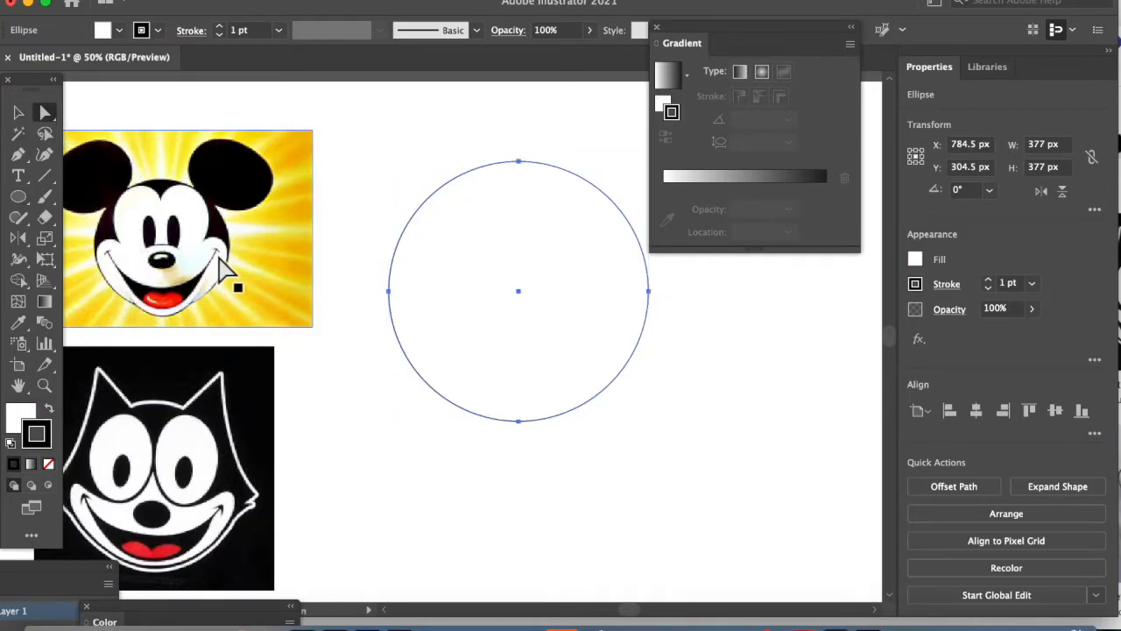
pyautogui.click(521, 145)
pyautogui.moveTo(522, 164); pyautogui.dragTo(523, 317)
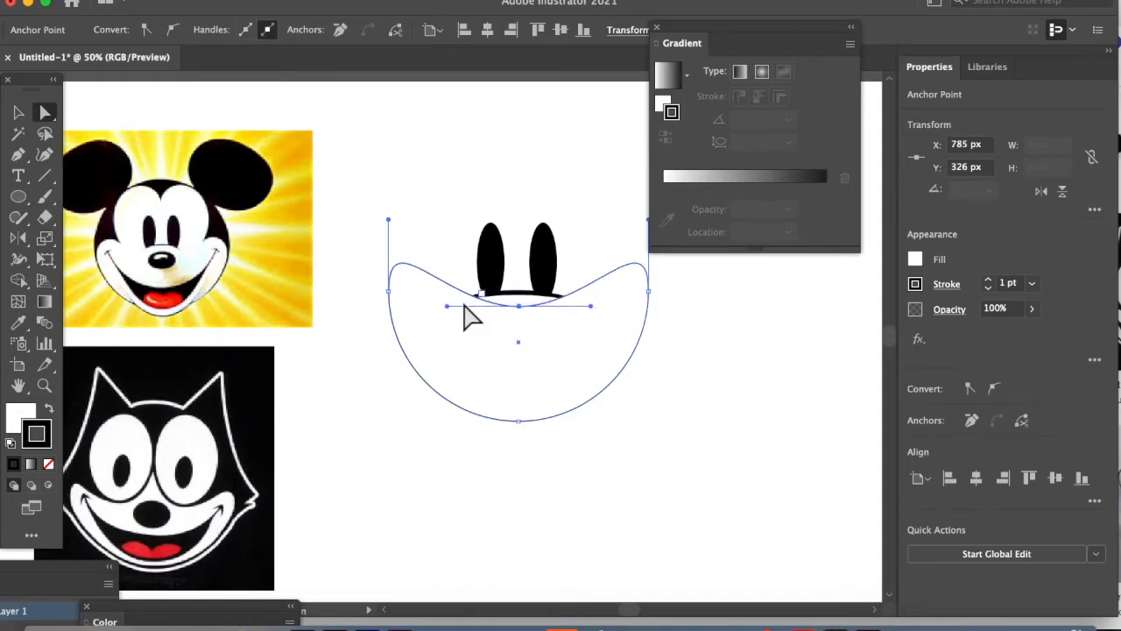
pyautogui.click(425, 363)
pyautogui.press('super+shift+[')
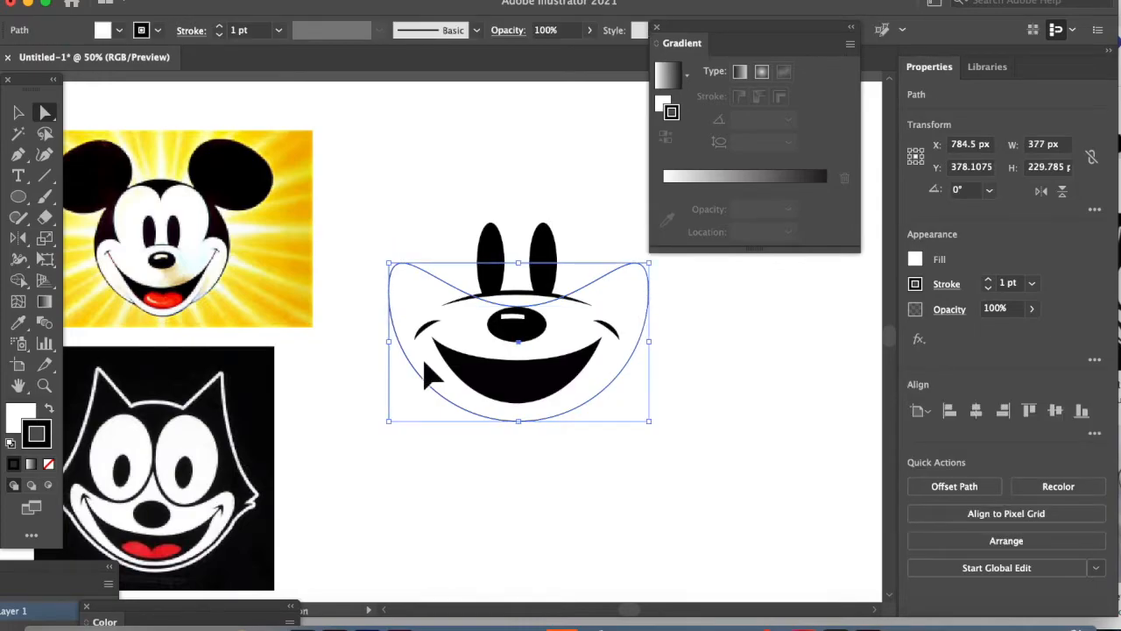
pyautogui.click(419, 454)
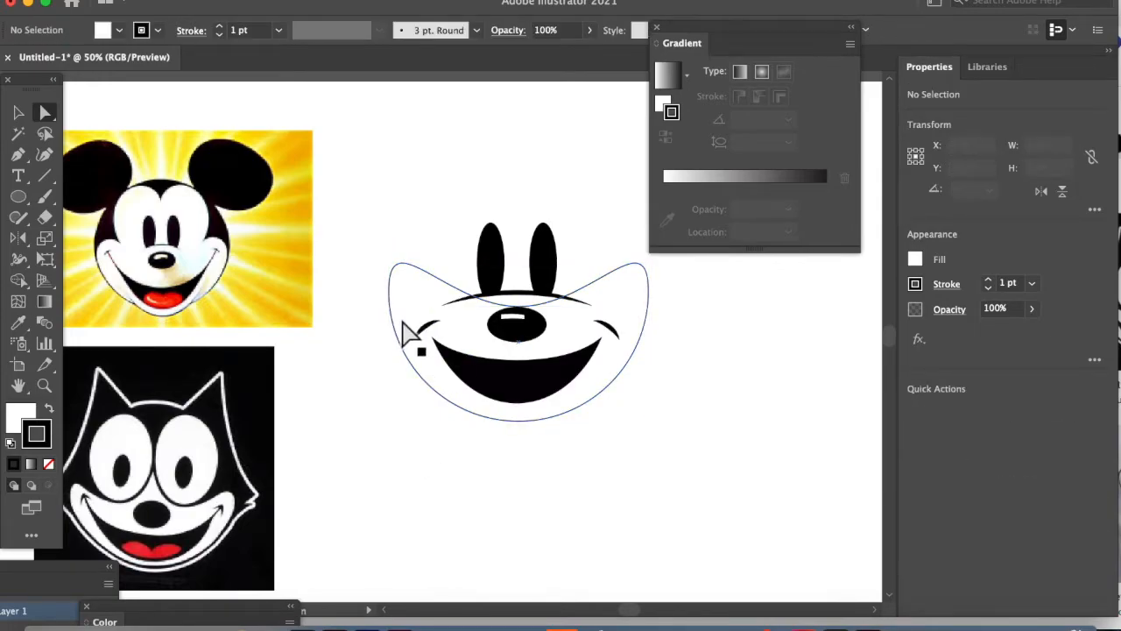
pyautogui.click(19, 113)
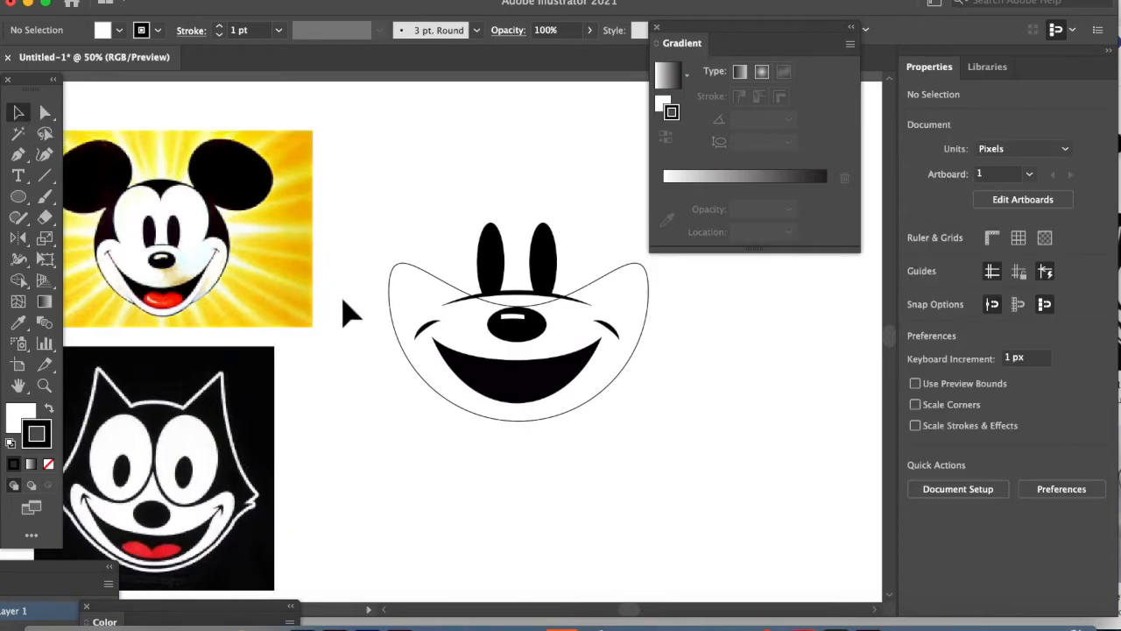
# - Nudge the muzzle outline upward and scale it down proportionally to about 346 × 211 px
pyautogui.click(428, 363)
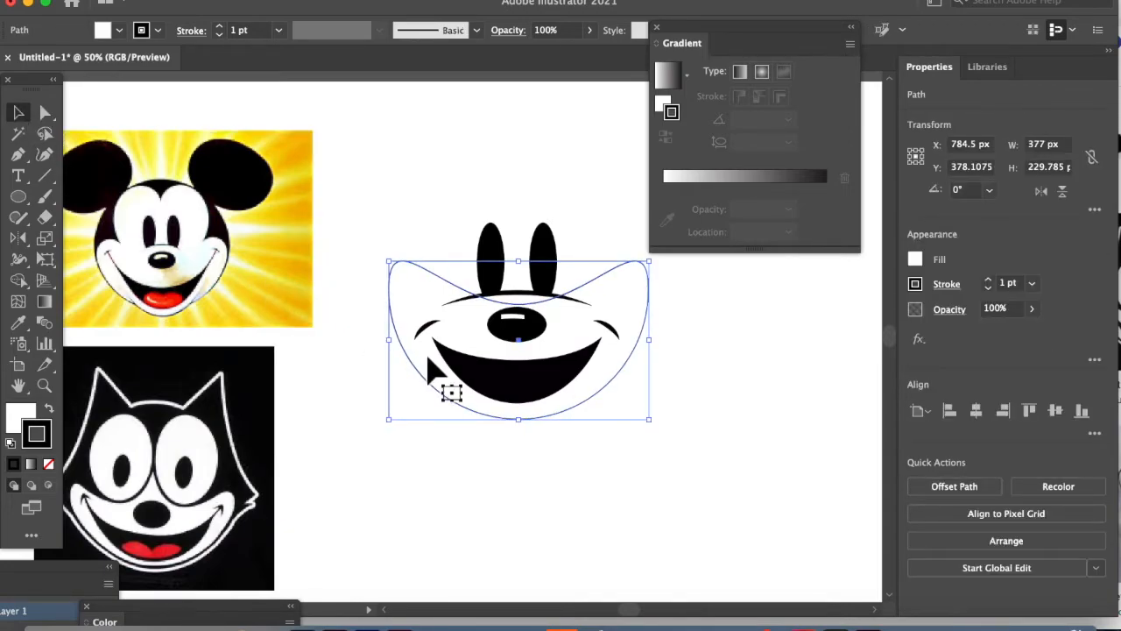
pyautogui.press('Up')
pyautogui.press('Up')
pyautogui.press('Up')
pyautogui.press('Up')
pyautogui.press('Up')
pyautogui.press('Up')
pyautogui.press('Up')
pyautogui.press('Up')
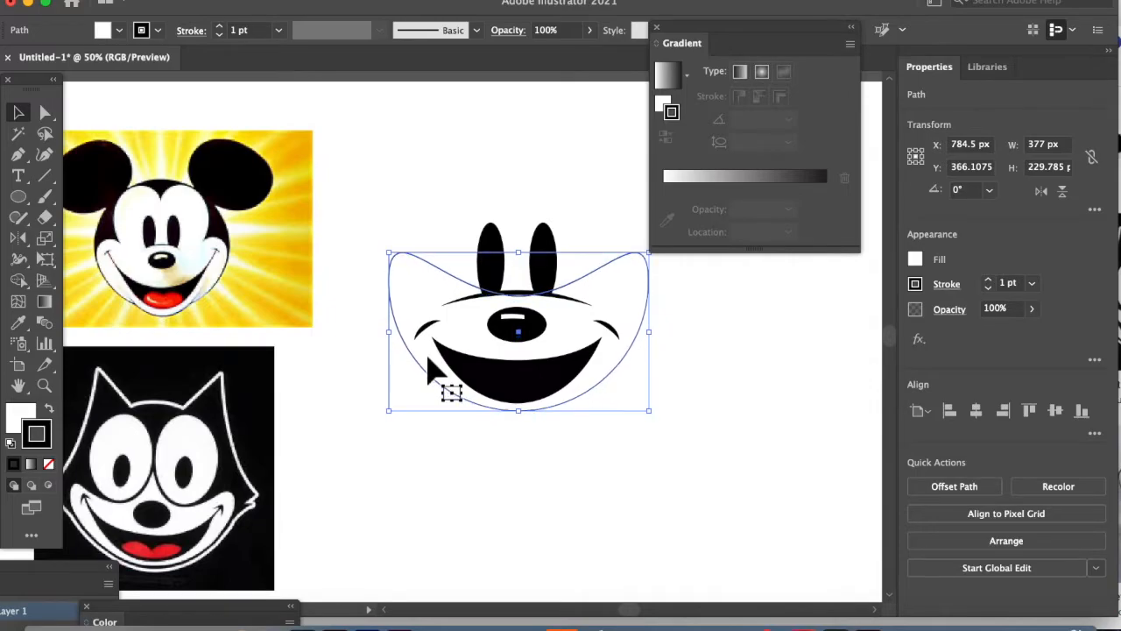
pyautogui.moveTo(395, 260)
pyautogui.mouseDown()
pyautogui.moveTo(407, 279)
pyautogui.moveTo(396, 280)
pyautogui.mouseUp()
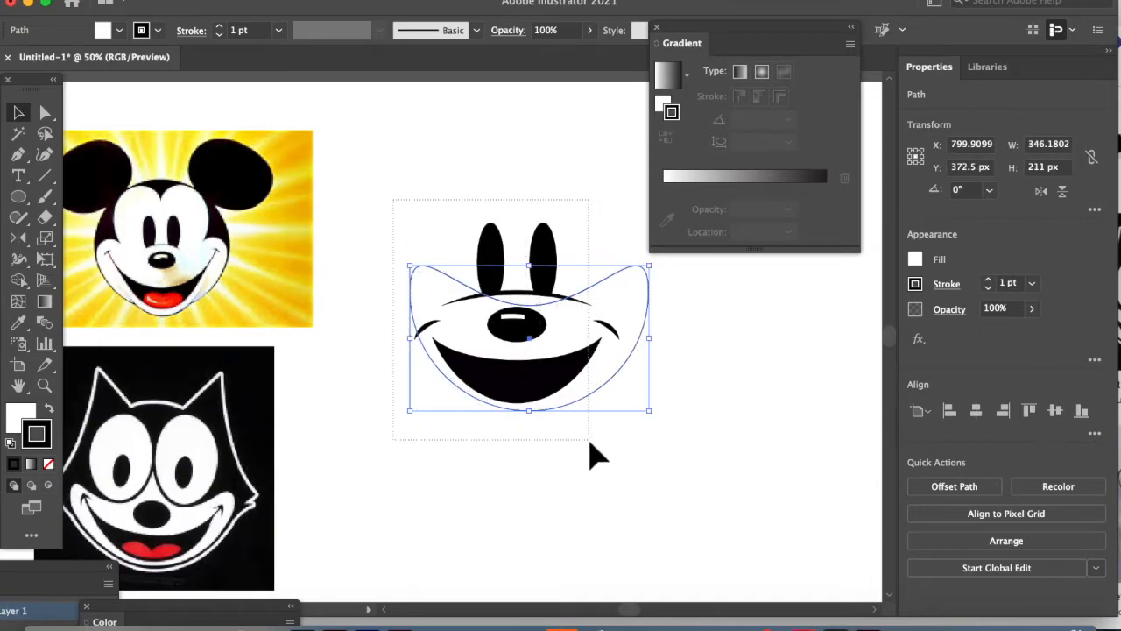
# - Center the muzzle outline and all the facial features on one another horizontally
pyautogui.moveTo(590, 443); pyautogui.dragTo(588, 436)
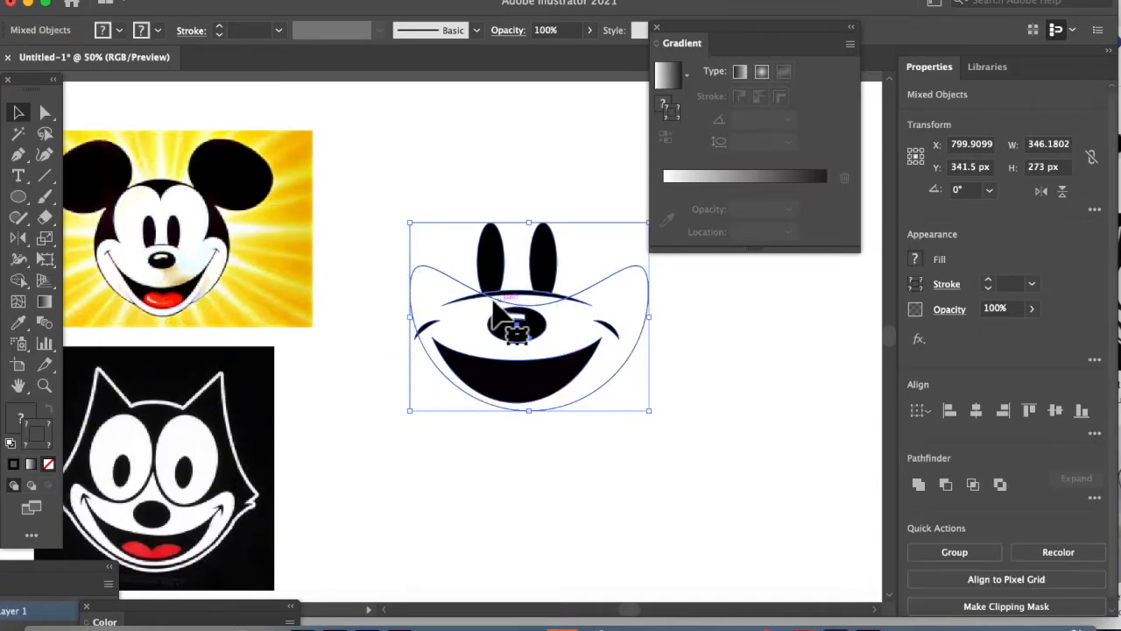
pyautogui.click(976, 411)
pyautogui.click(495, 464)
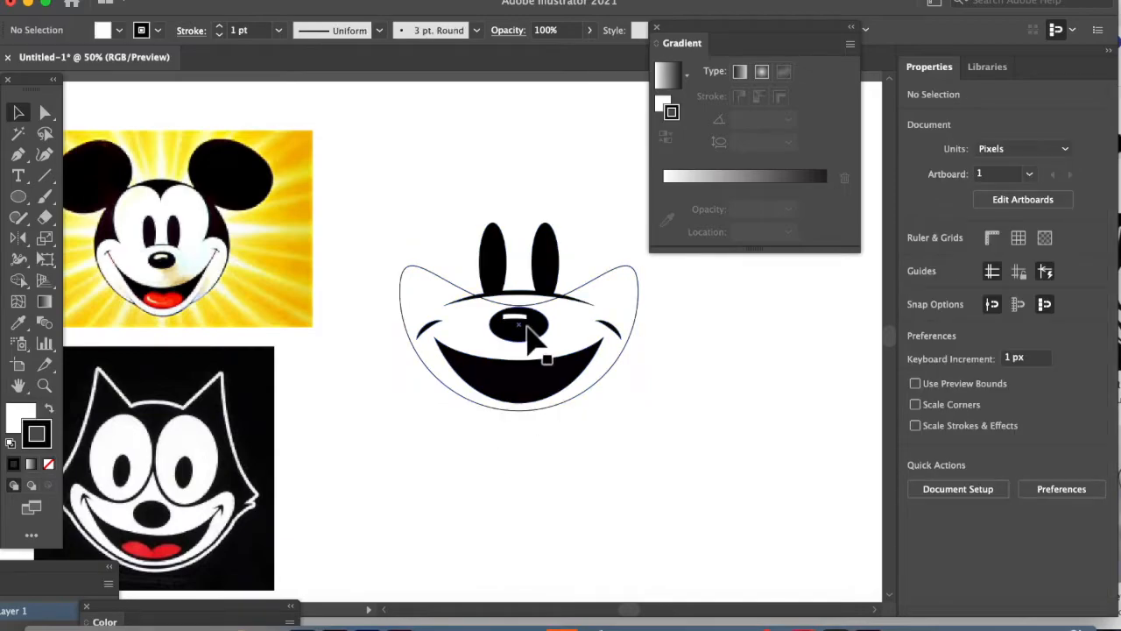
# - Draw an ellipse of about 154 × 223 px over the left eye and a circle of about 368 px around the face
pyautogui.click(480, 349)
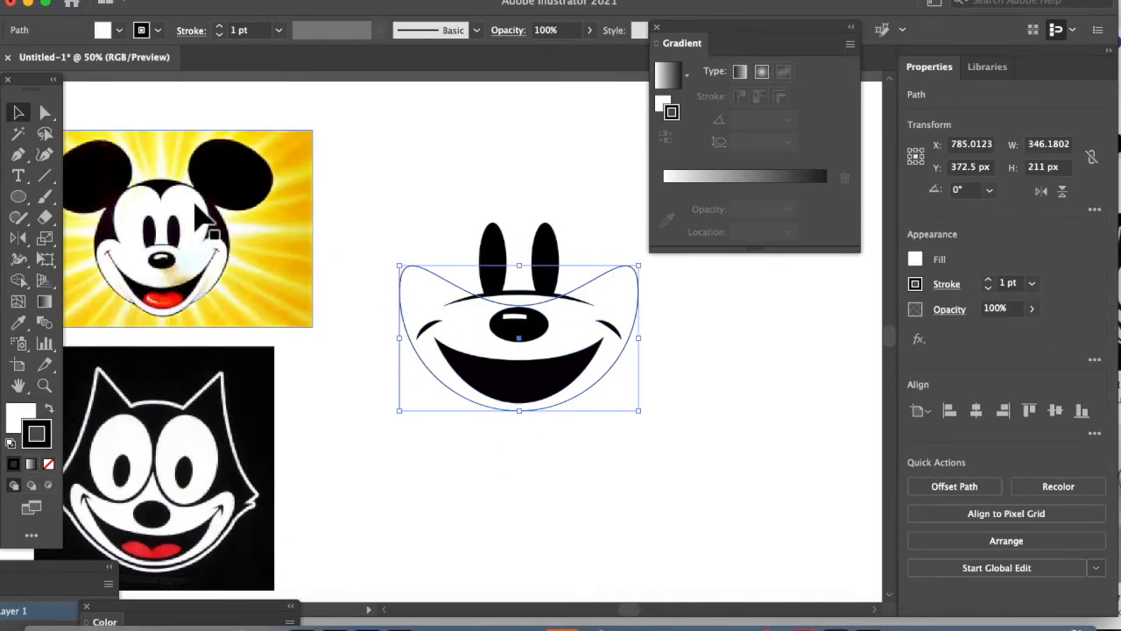
pyautogui.click(18, 197)
pyautogui.moveTo(447, 200); pyautogui.dragTo(545, 338)
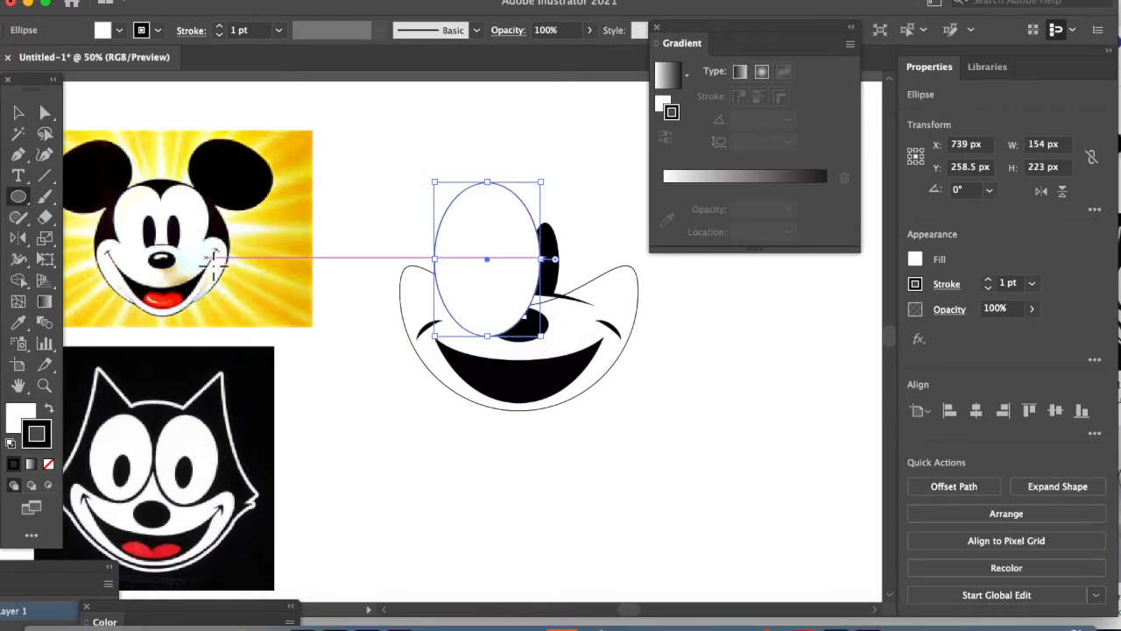
pyautogui.moveTo(404, 167); pyautogui.dragTo(635, 424)
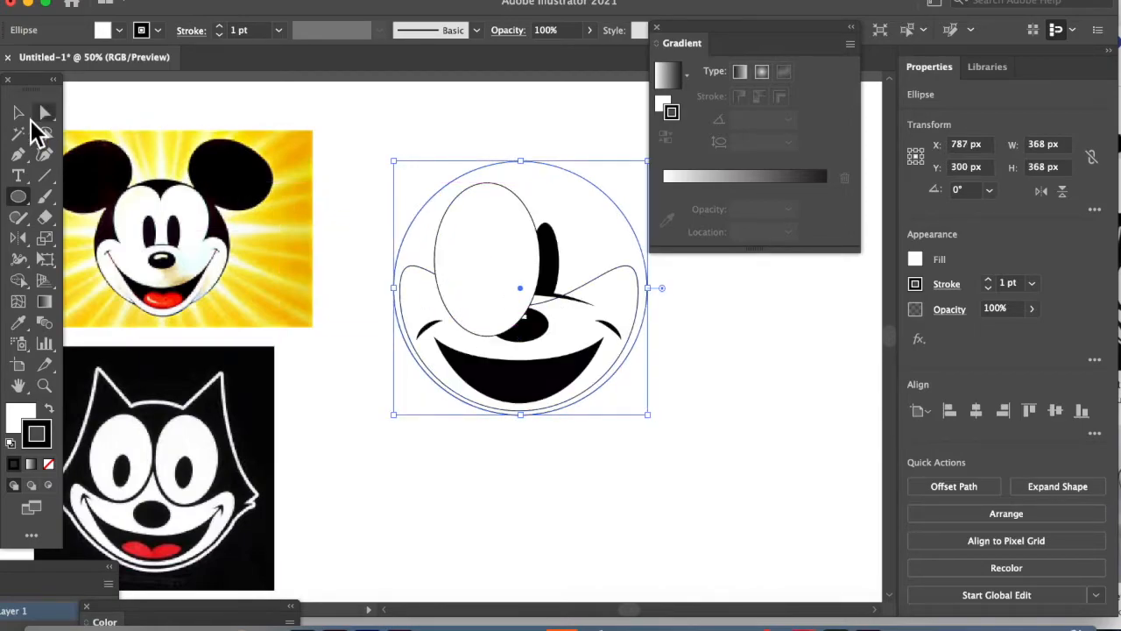
# - Rotate the ellipse over the left eye to about 10.2° and move it to about X 734 px, Y 246.5 px
pyautogui.click(18, 113)
pyautogui.click(490, 262)
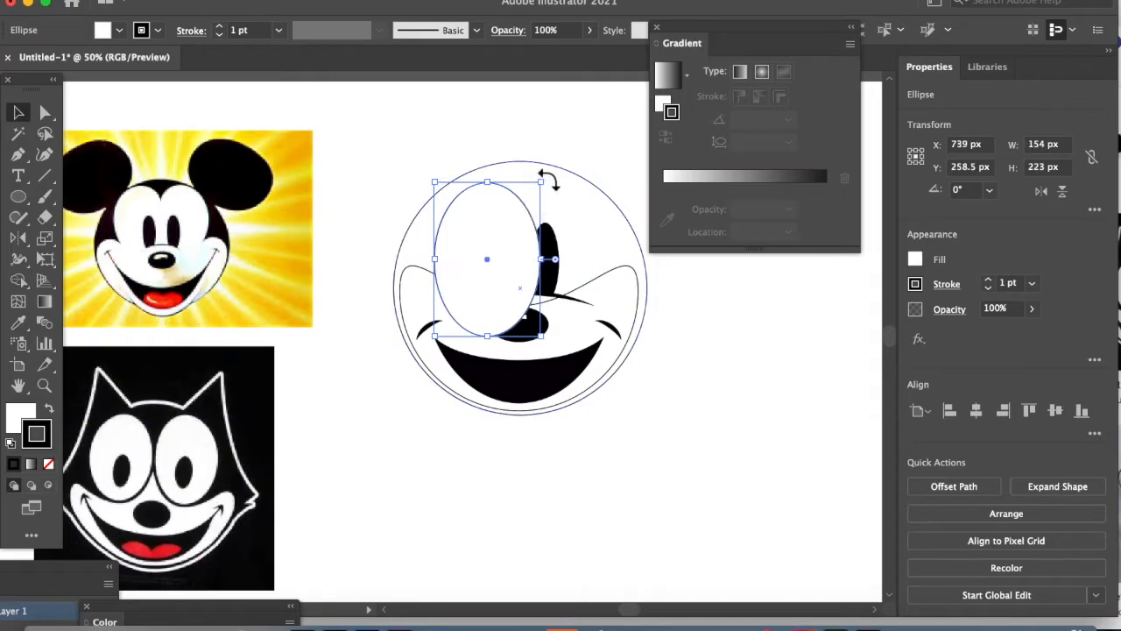
pyautogui.moveTo(555, 190); pyautogui.dragTo(531, 170)
pyautogui.moveTo(533, 251); pyautogui.dragTo(505, 228)
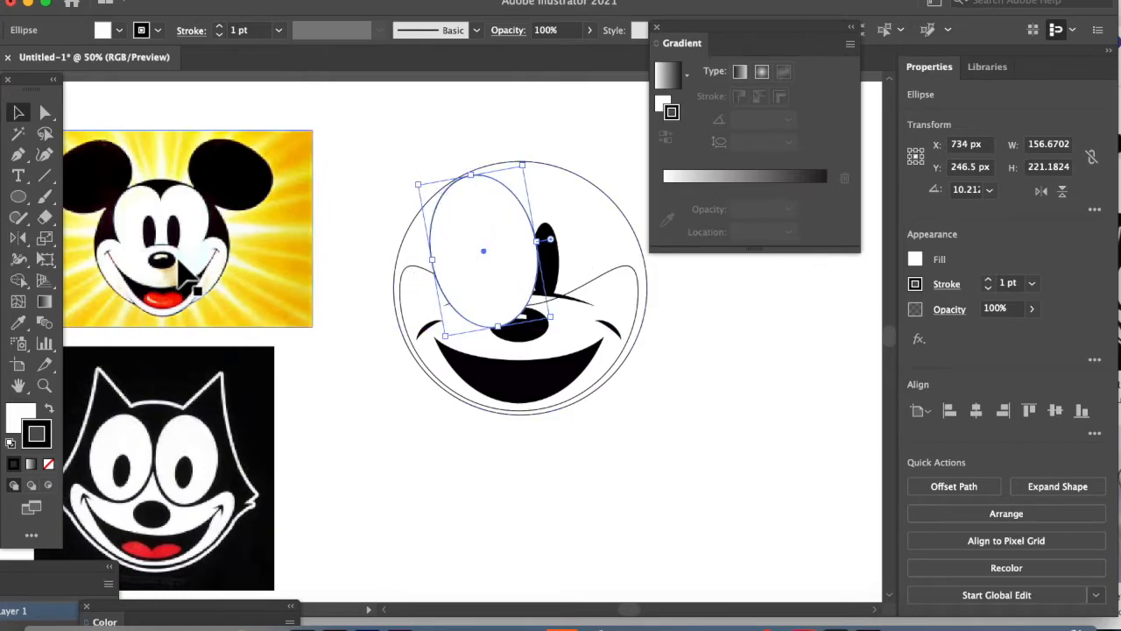
pyautogui.click(394, 165)
pyautogui.click(508, 242)
pyautogui.press('a')
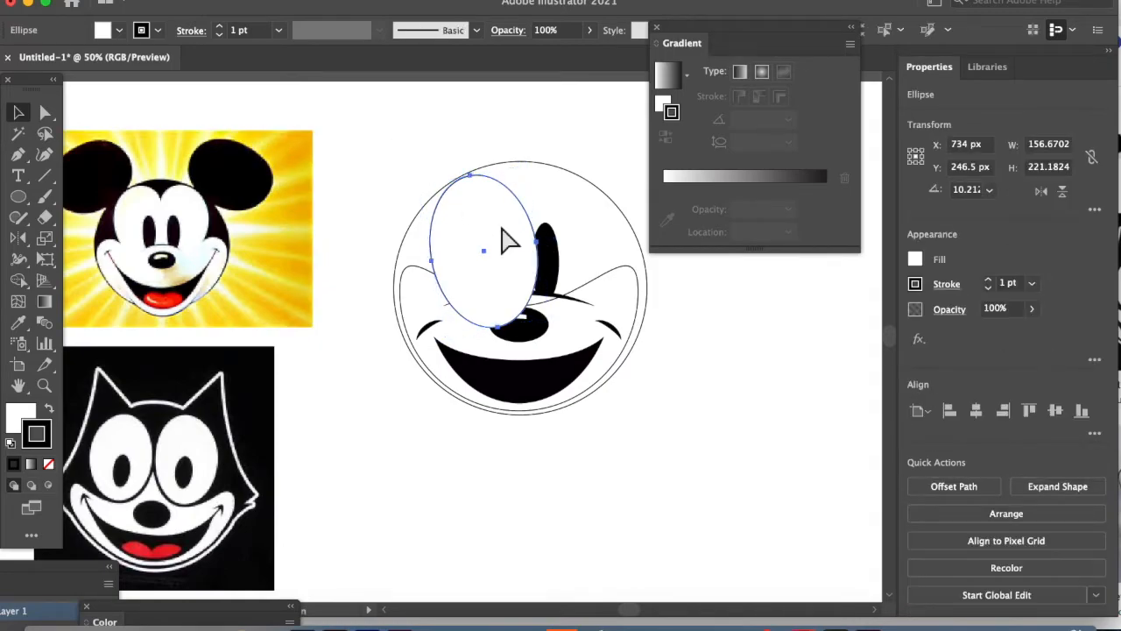
pyautogui.press('v')
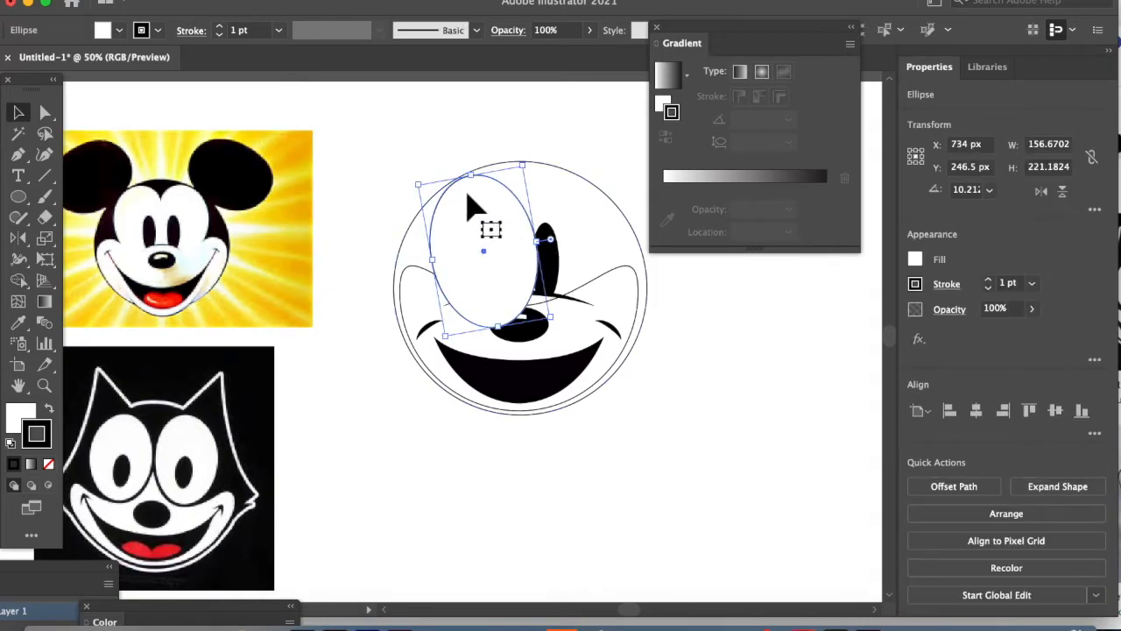
# - Reflect a copy of the left eye ellipse across the vertical axis and move it to X 843 px, over the right eye
pyautogui.doubleClick(20, 243)
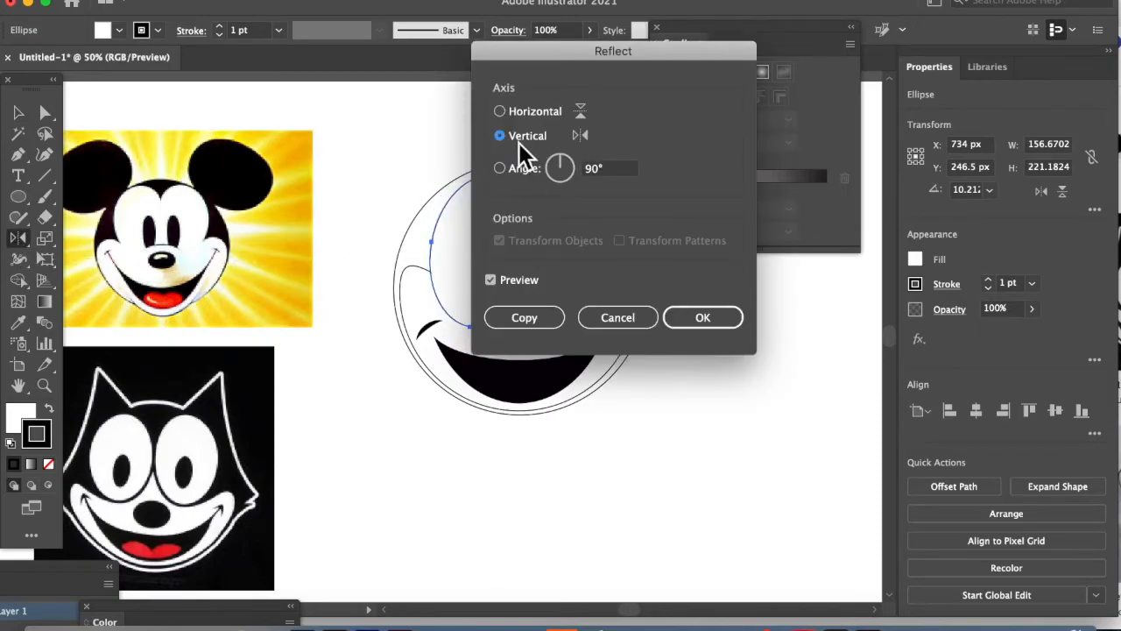
pyautogui.click(530, 317)
pyautogui.click(18, 112)
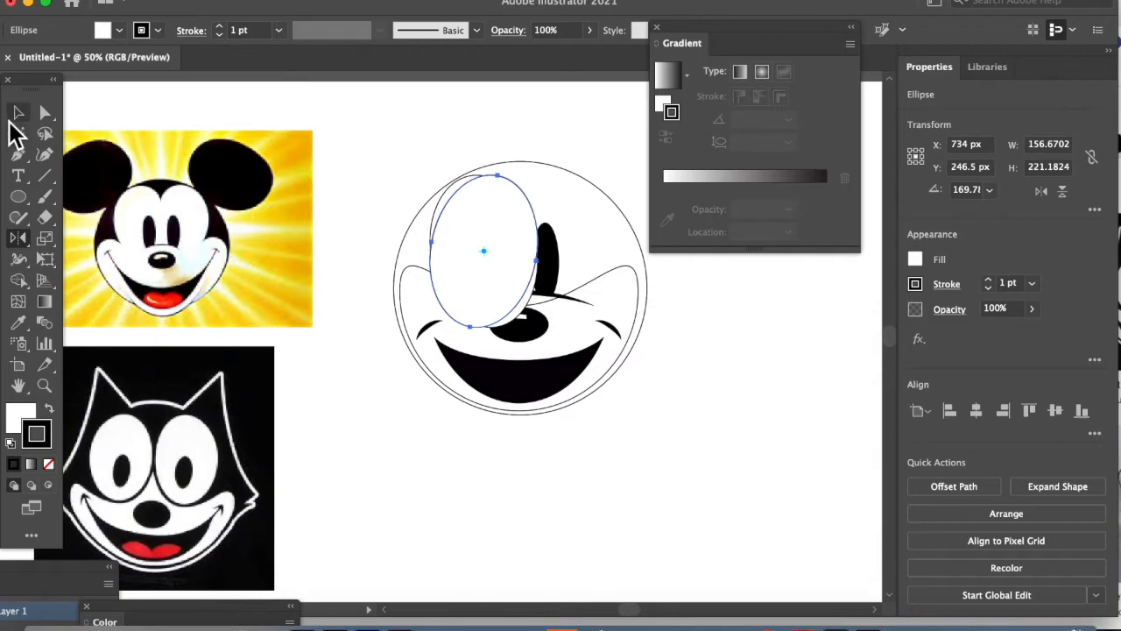
pyautogui.moveTo(464, 246); pyautogui.dragTo(538, 241)
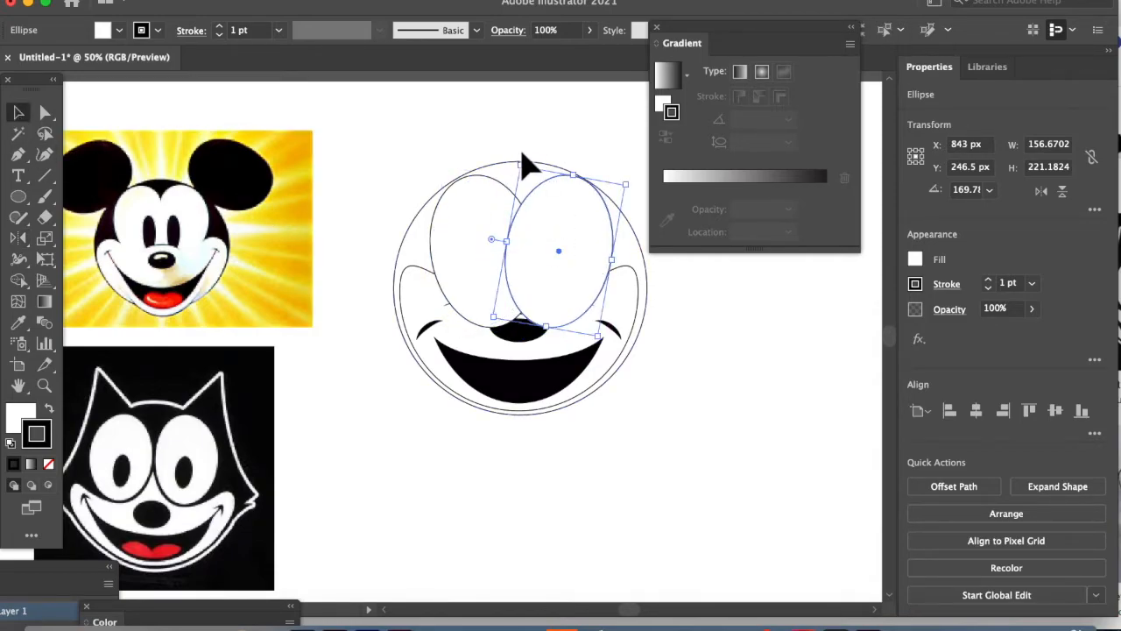
# - Unite the two overlapping eye ellipses into one shape and center all the face parts on one another horizontally
pyautogui.keyDown('shift'); pyautogui.click(476, 235); pyautogui.keyUp('shift')
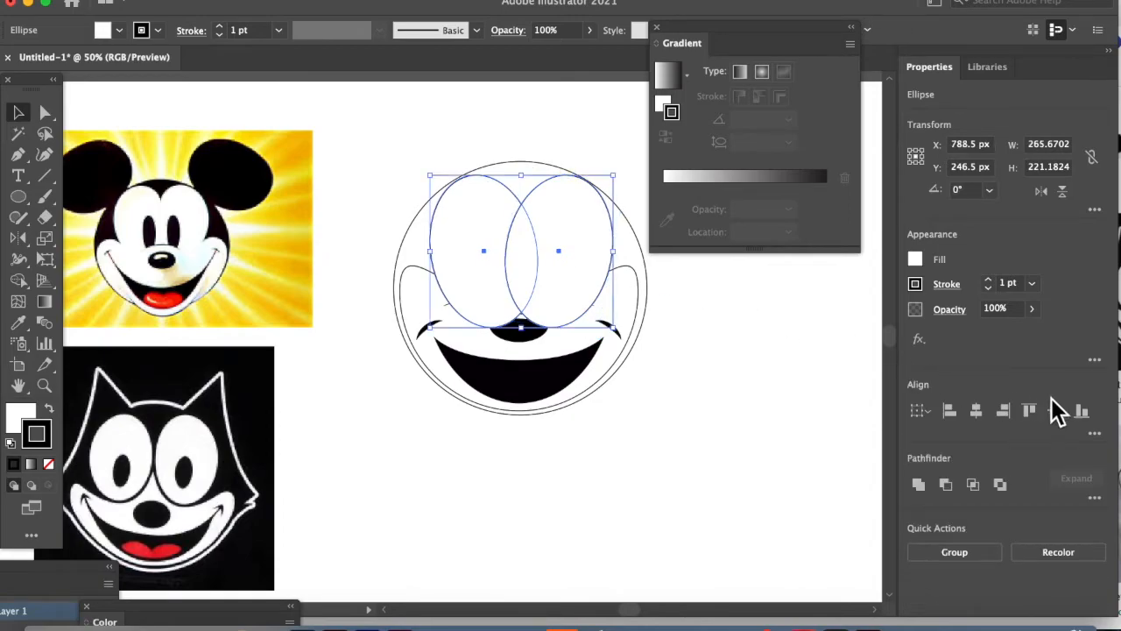
pyautogui.click(918, 486)
pyautogui.moveTo(623, 463); pyautogui.dragTo(625, 464)
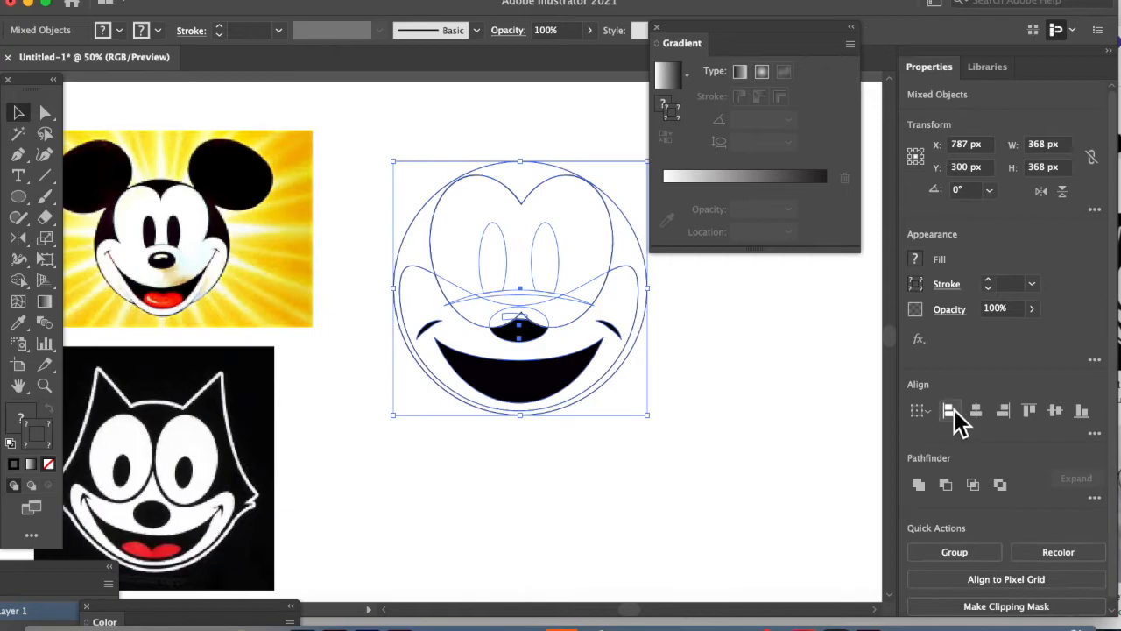
pyautogui.click(976, 412)
pyautogui.click(613, 487)
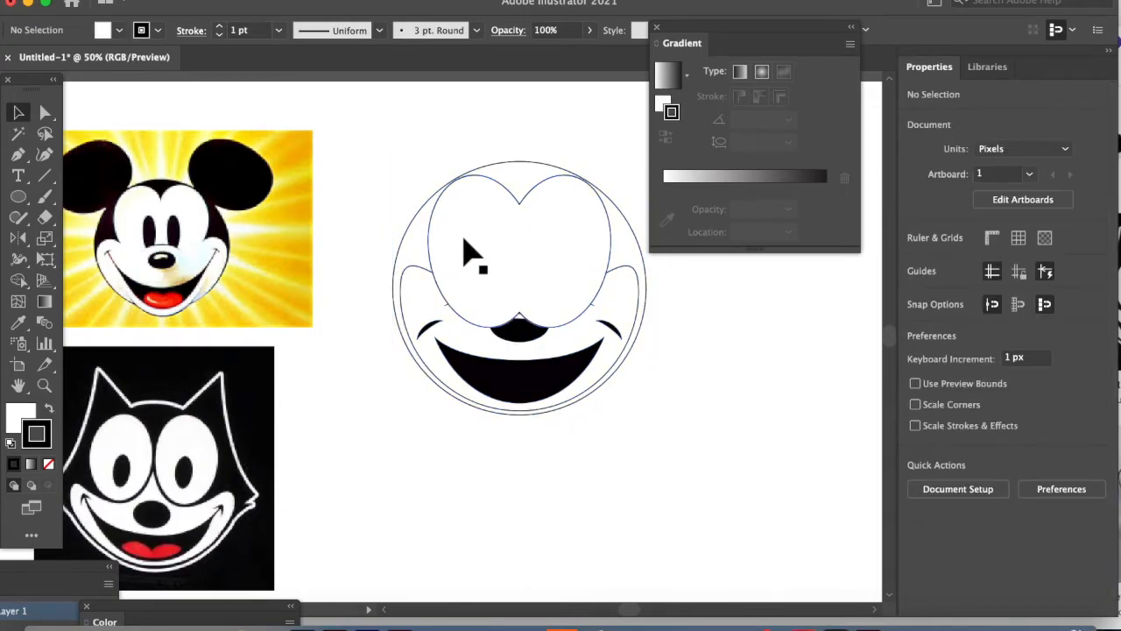
# - Unite the eye area shape with the muzzle outline into a single face mask
pyautogui.click(454, 209)
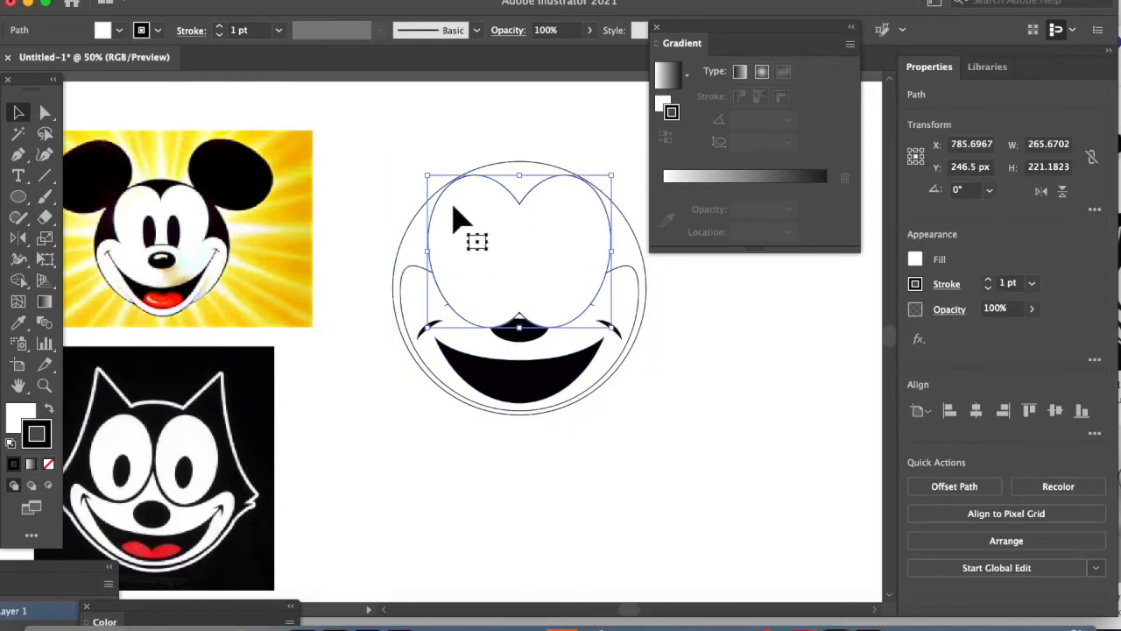
pyautogui.keyDown('shift'); pyautogui.click(411, 296); pyautogui.keyUp('shift')
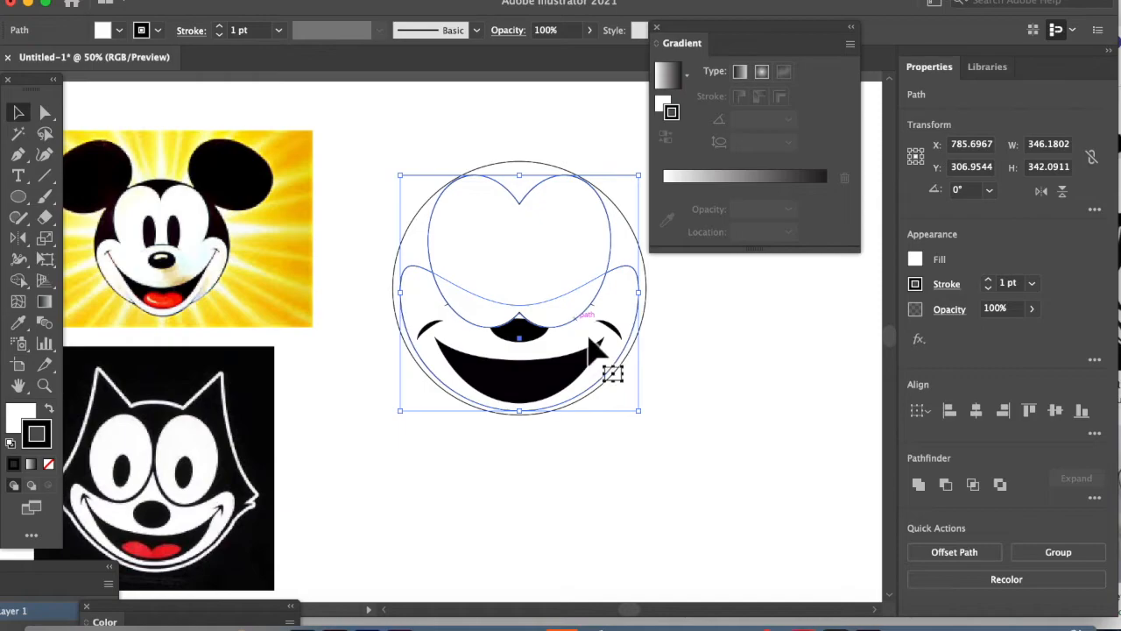
pyautogui.click(919, 486)
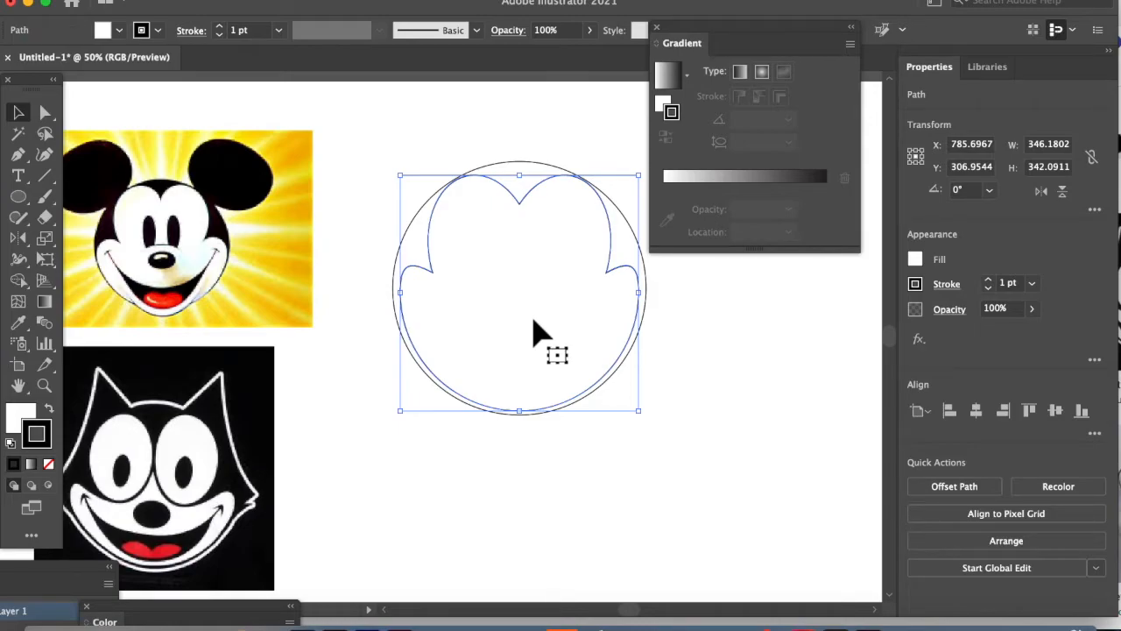
# - Send the face mask backward until it lies behind the eyes, nose and mouth but in front of the head circle
pyautogui.press('a')
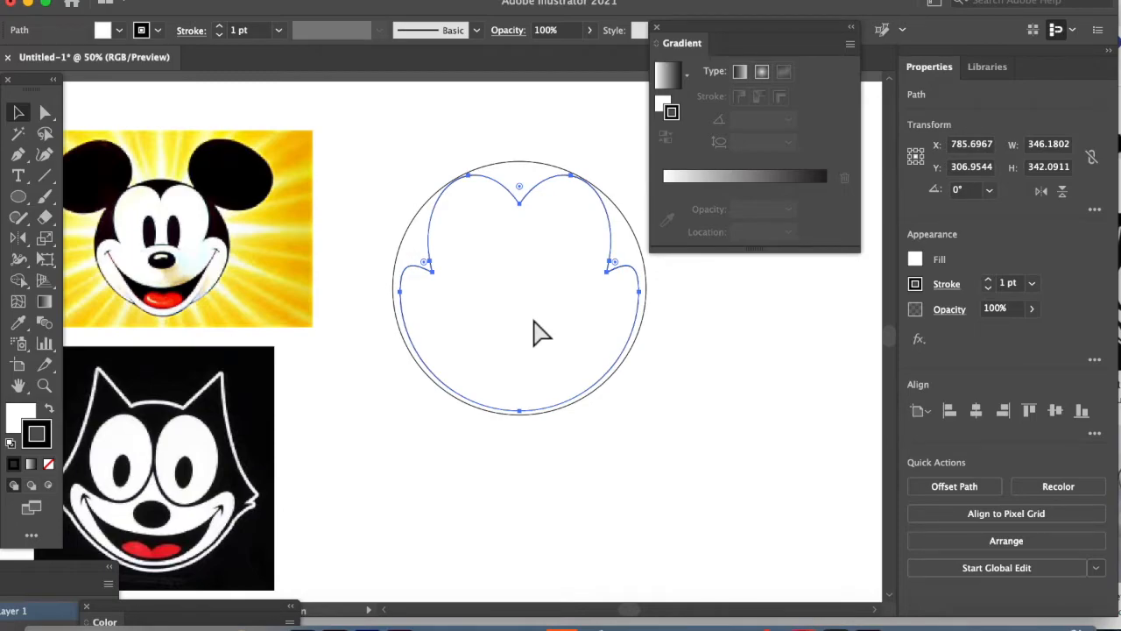
pyautogui.press('super+[')
pyautogui.press('super+[')
pyautogui.press('super+[')
pyautogui.press('super+[')
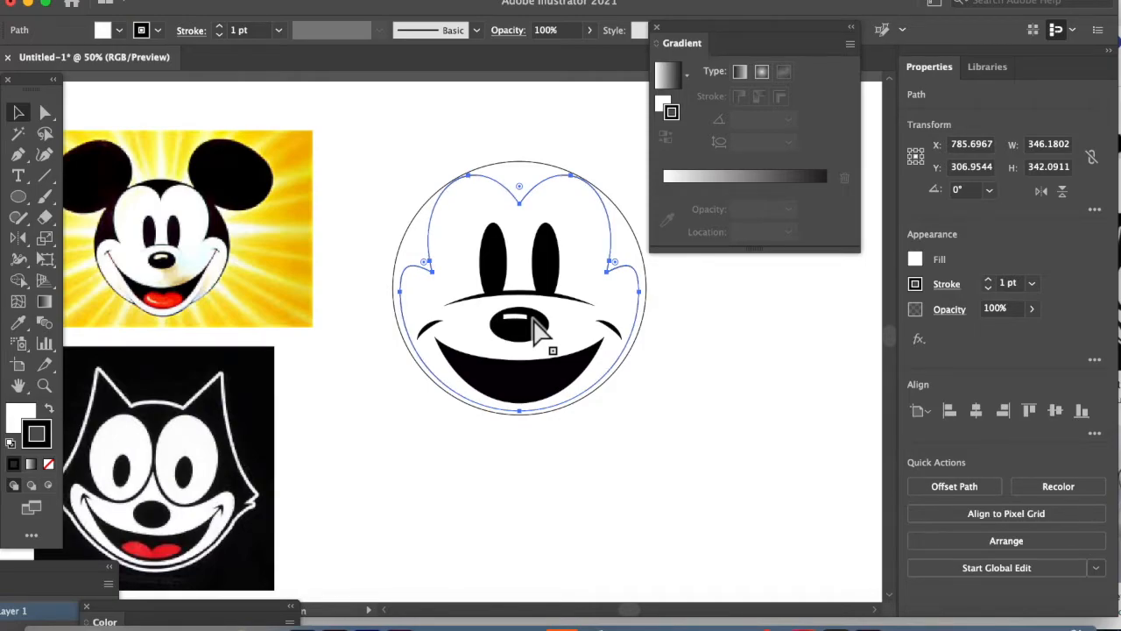
# - Give the head circle a black fill and no stroke
pyautogui.click(422, 115)
pyautogui.click(515, 180)
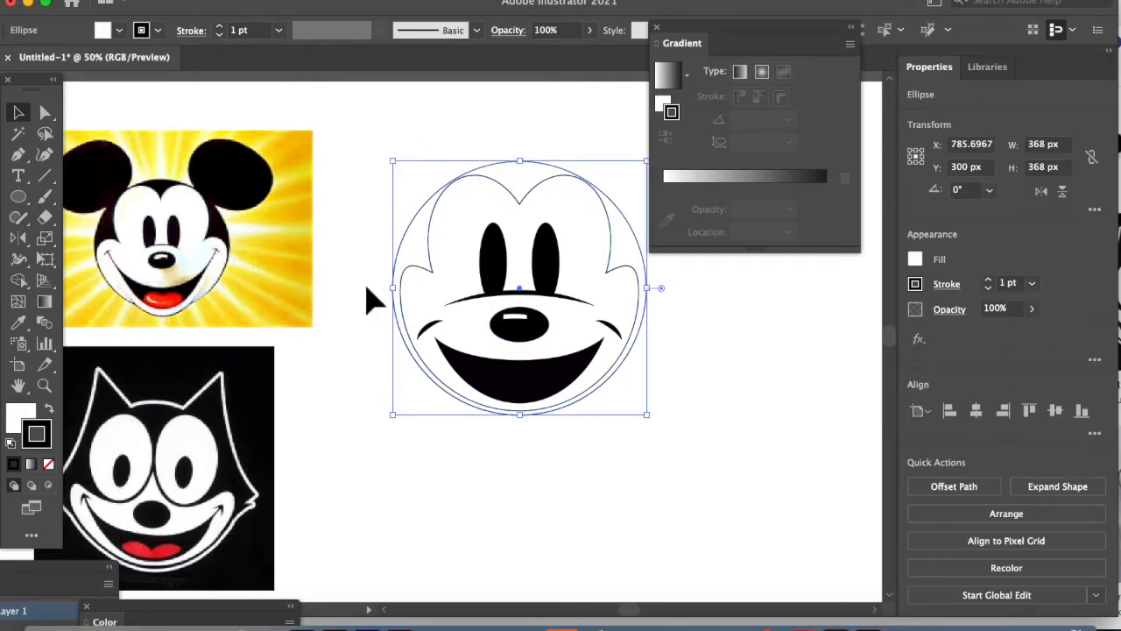
pyautogui.click(51, 410)
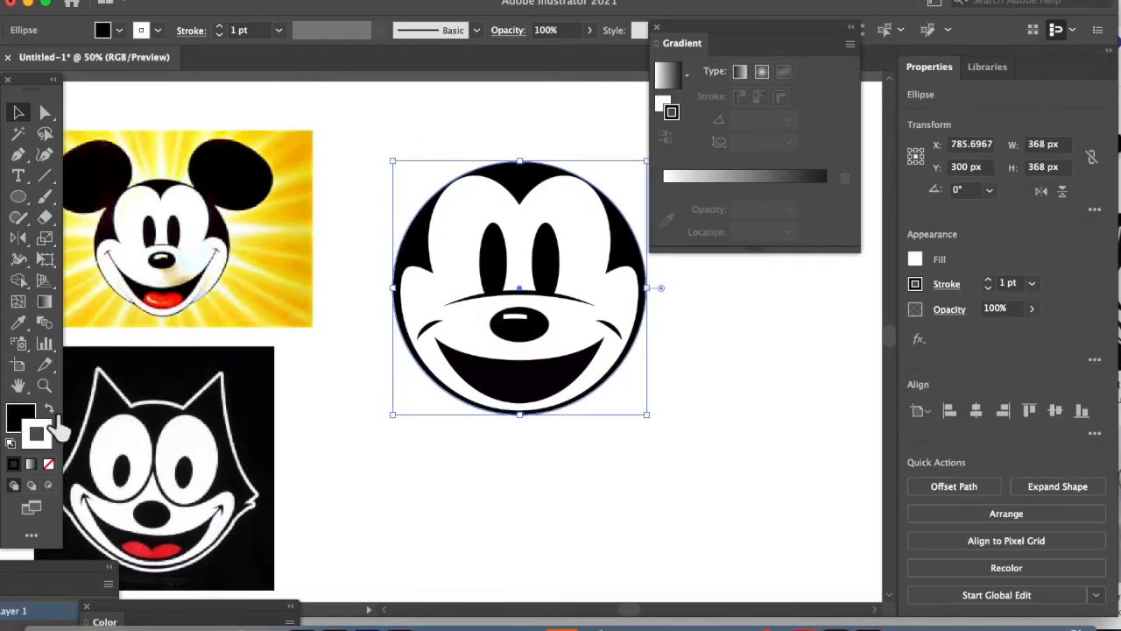
pyautogui.click(49, 464)
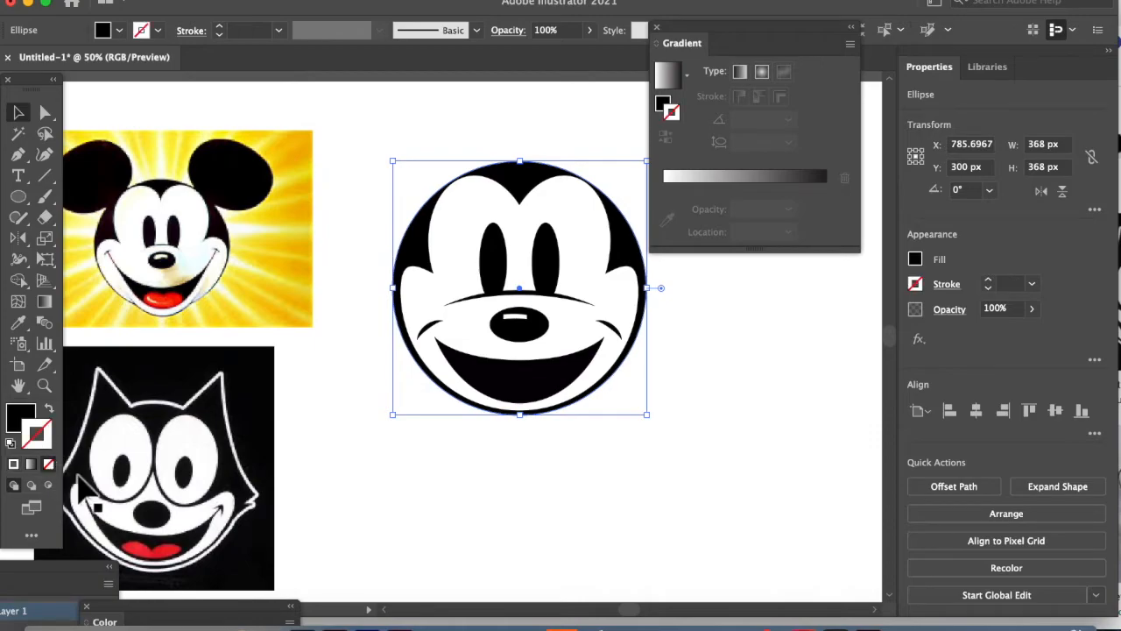
pyautogui.click(471, 526)
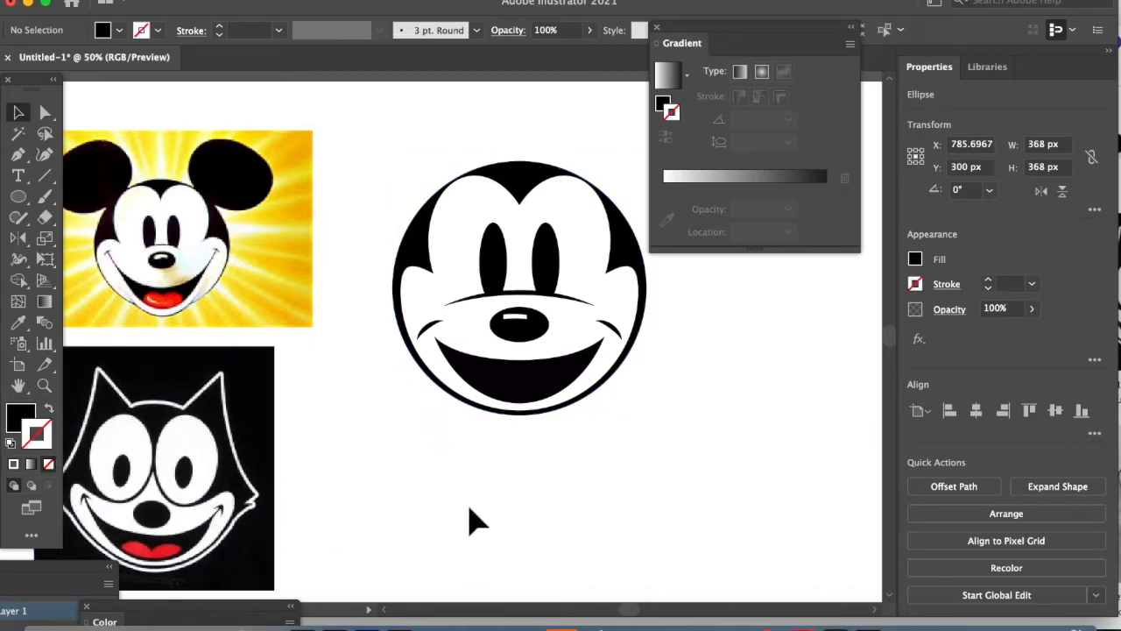
# - Scale the nose group down proportionally to about two thirds of its size
pyautogui.click(517, 322)
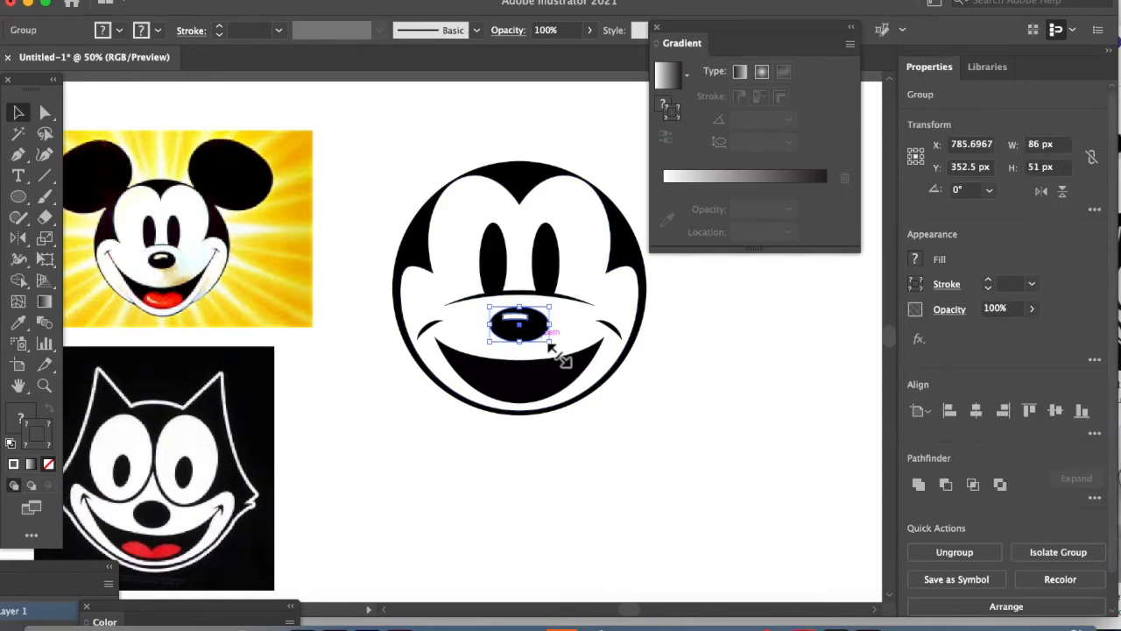
pyautogui.moveTo(551, 340); pyautogui.dragTo(538, 332)
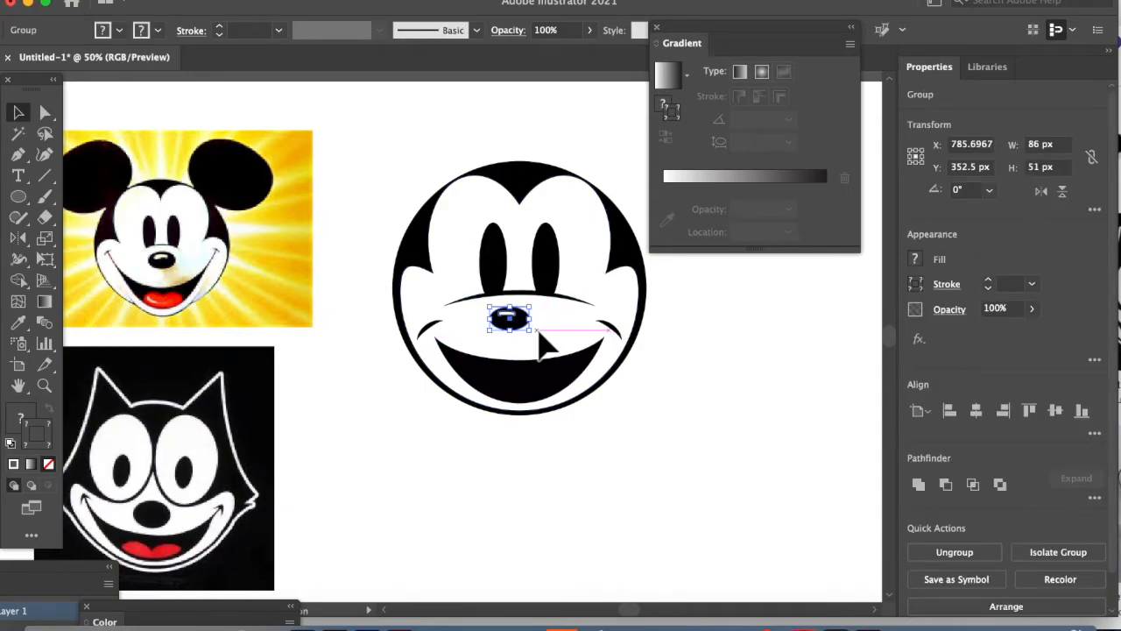
pyautogui.click(453, 413)
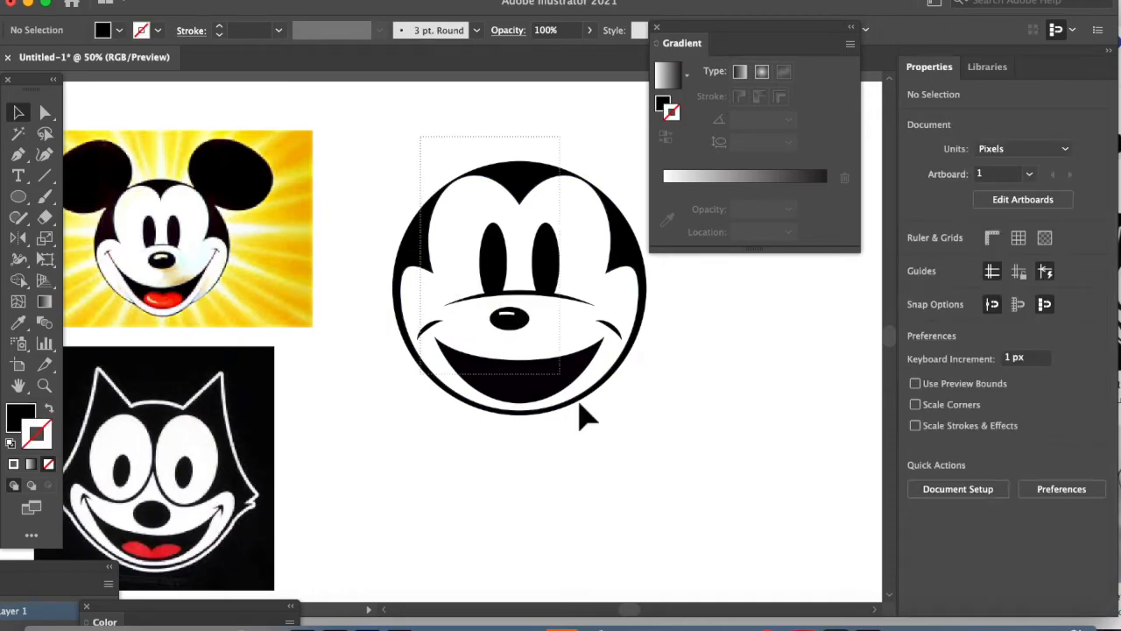
pyautogui.moveTo(594, 427); pyautogui.dragTo(596, 428)
pyautogui.press('super+shift+a')
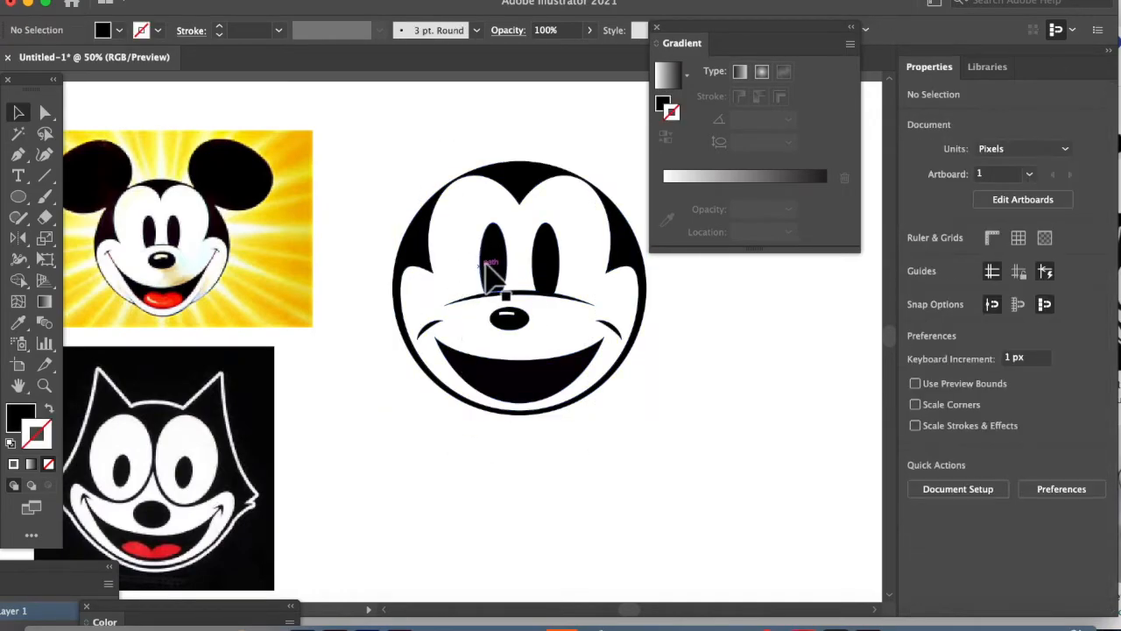
# - Scale the pair of eyes down slightly and center all the face parts on one another horizontally
pyautogui.click(493, 271)
pyautogui.moveTo(480, 222); pyautogui.dragTo(499, 248)
pyautogui.moveTo(529, 300); pyautogui.dragTo(648, 484)
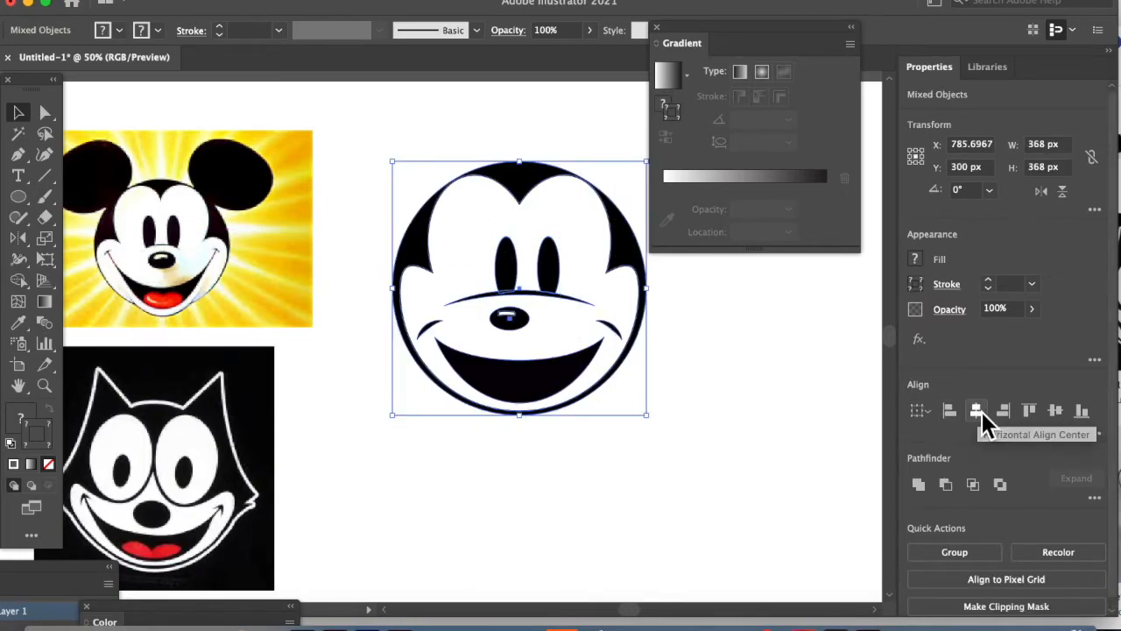
pyautogui.click(979, 413)
pyautogui.click(622, 496)
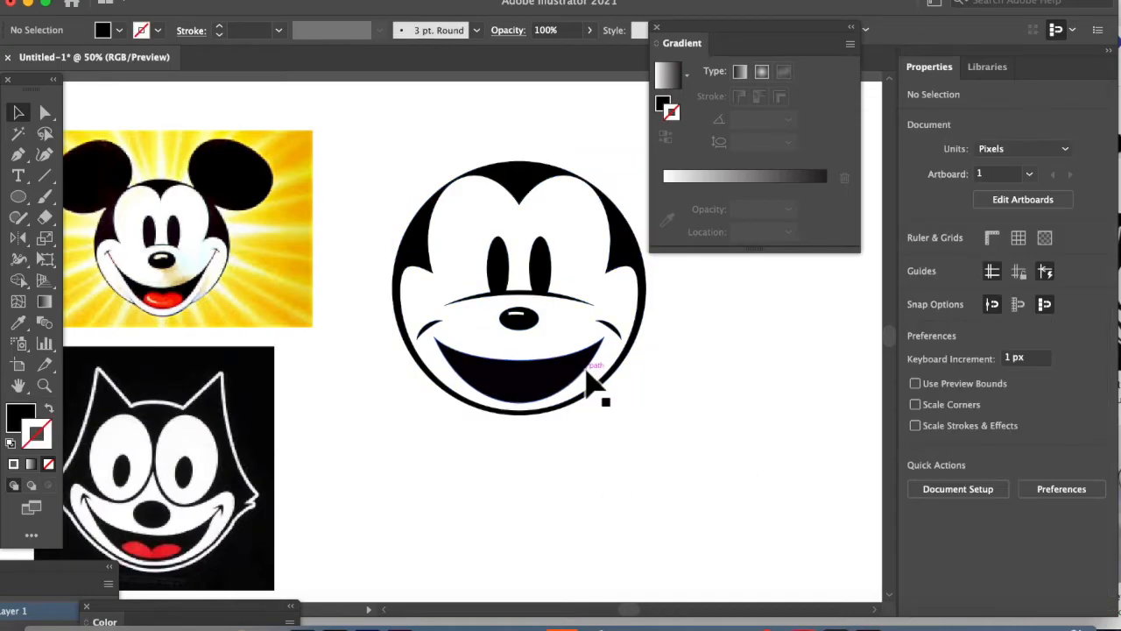
# - Move the pair of cheek creases to about Y 346.6 px, beside the nose
pyautogui.click(624, 348)
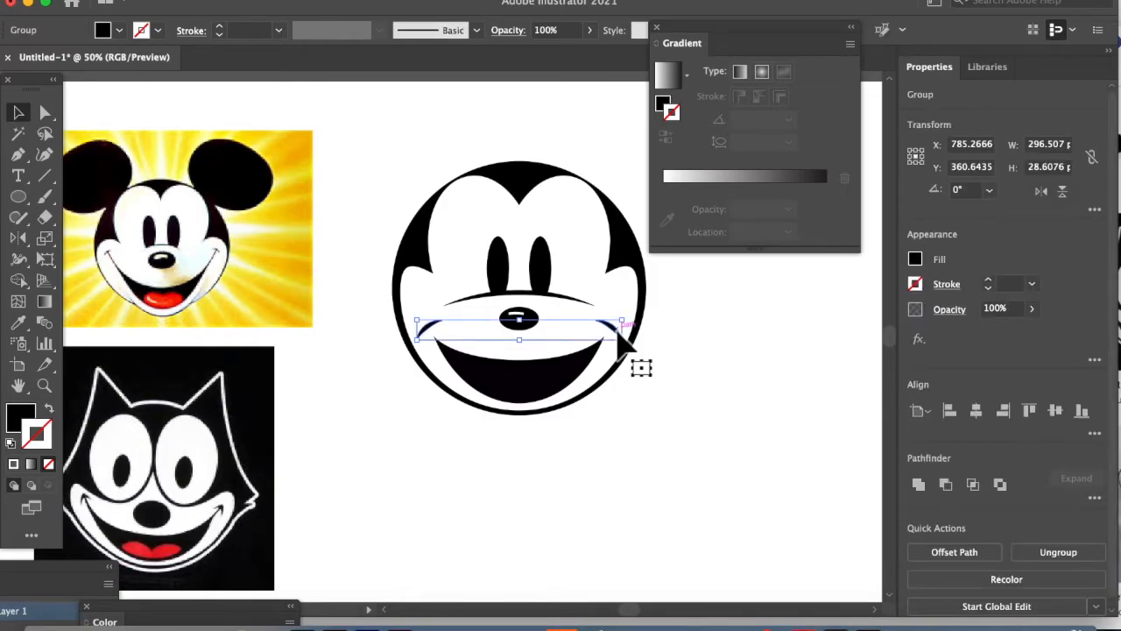
pyautogui.moveTo(622, 341); pyautogui.dragTo(623, 335)
pyautogui.press('Down')
pyautogui.press('Down')
pyautogui.press('Down')
pyautogui.press('Down')
pyautogui.press('Down')
pyautogui.press('Down')
pyautogui.press('Down')
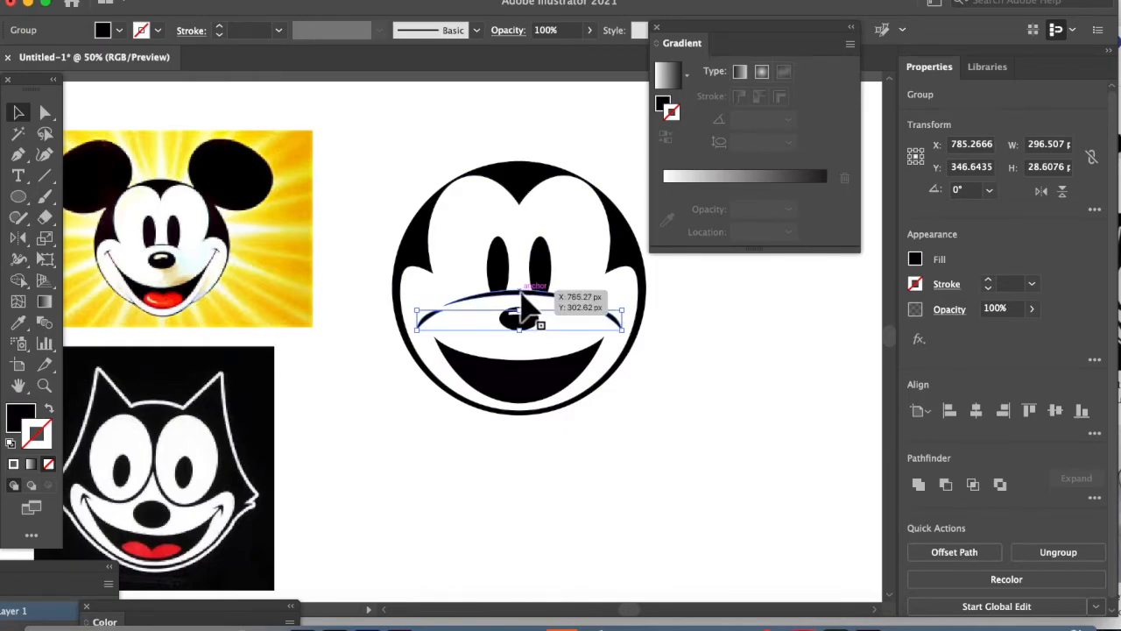
# - Shrink the curved line under the eyes to about 109 × 11 px, center all face parts horizontally and nudge the line to about Y 307.3 px
pyautogui.click(520, 293)
pyautogui.moveTo(595, 305)
pyautogui.mouseDown()
pyautogui.moveTo(607, 316)
pyautogui.moveTo(579, 300)
pyautogui.mouseUp()
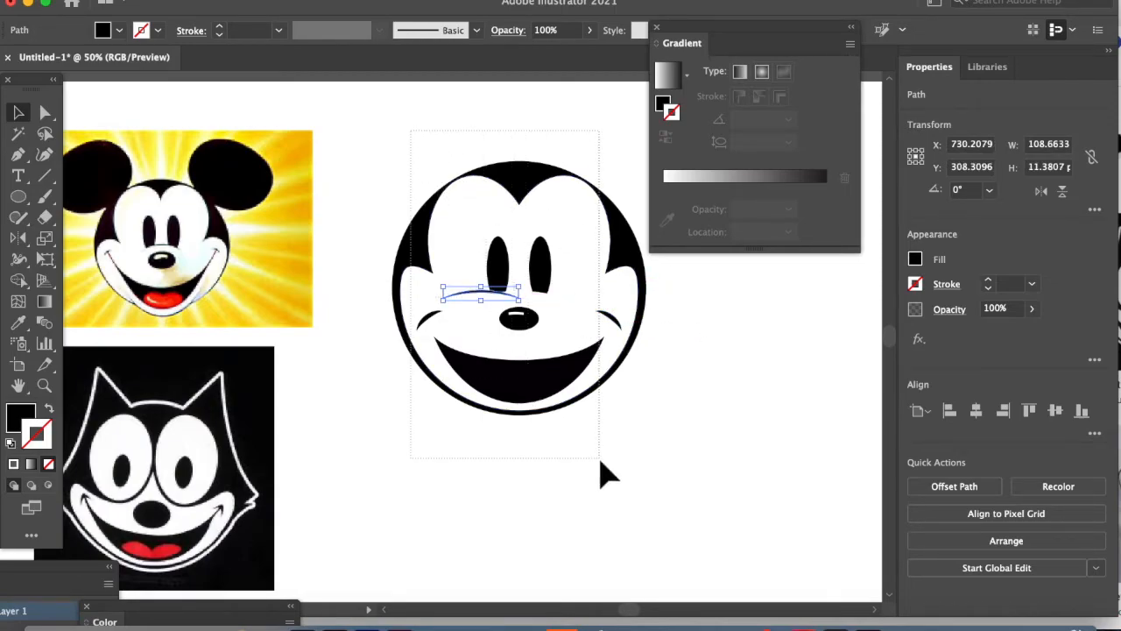
pyautogui.press('super+a')
pyautogui.click(978, 414)
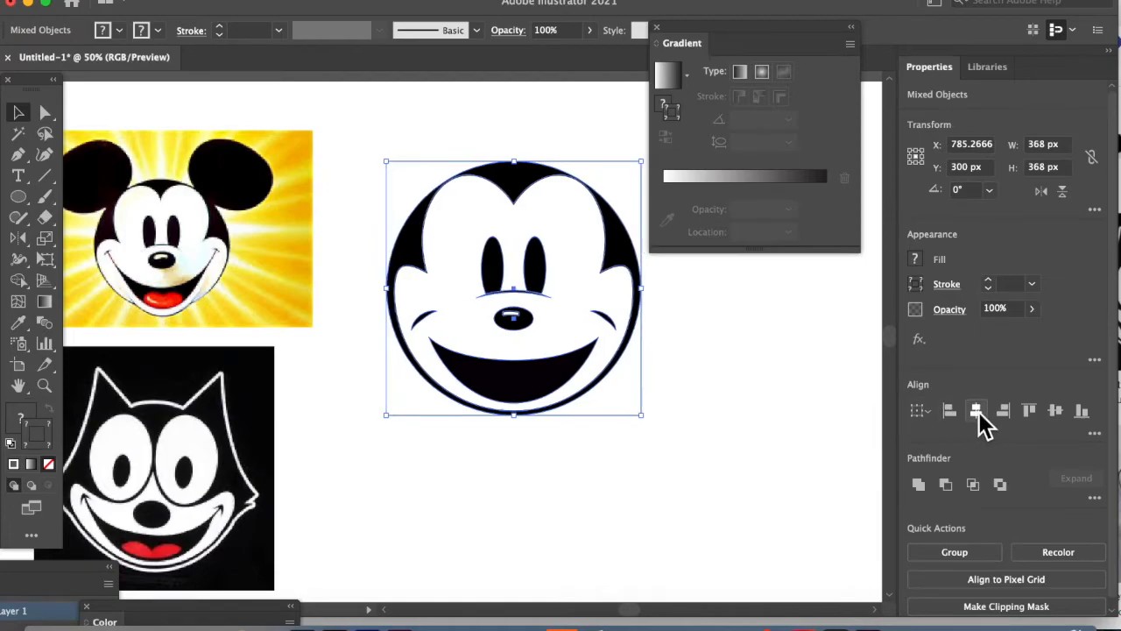
pyautogui.click(600, 475)
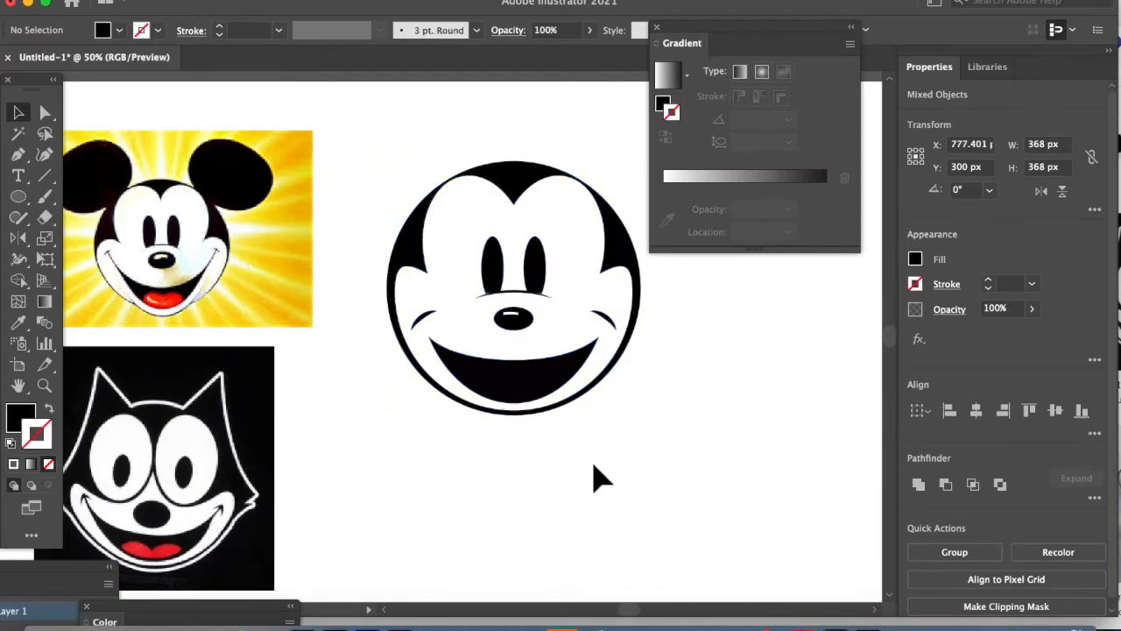
pyautogui.click(512, 296)
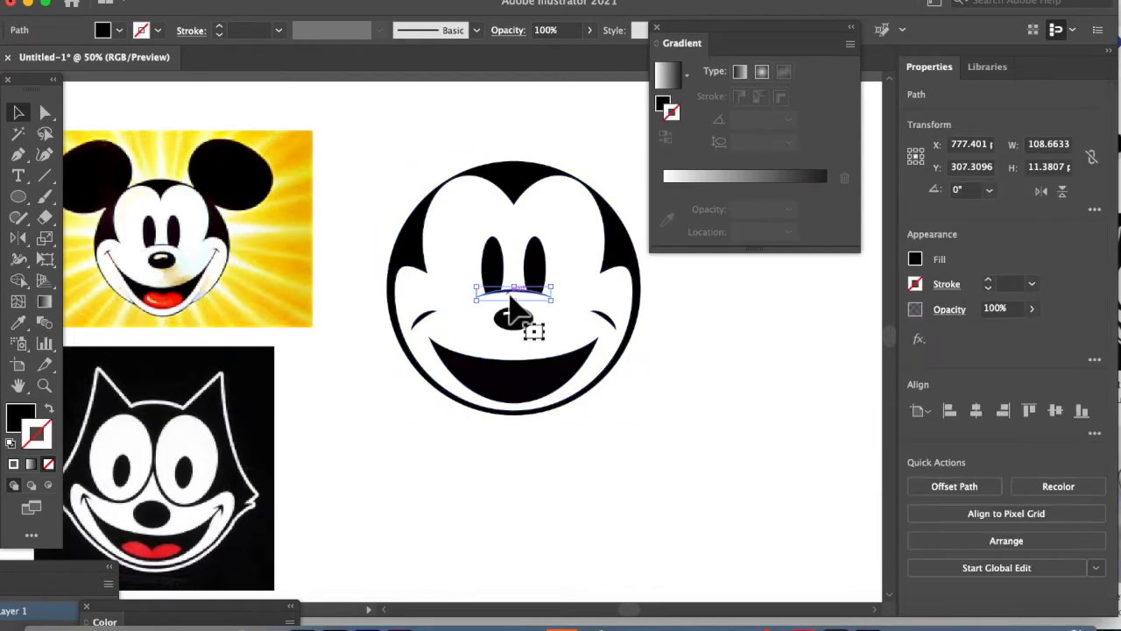
pyautogui.click(447, 431)
# - Raise the mouth's two corner points together until the mouth is about 118 px tall
pyautogui.click(441, 377)
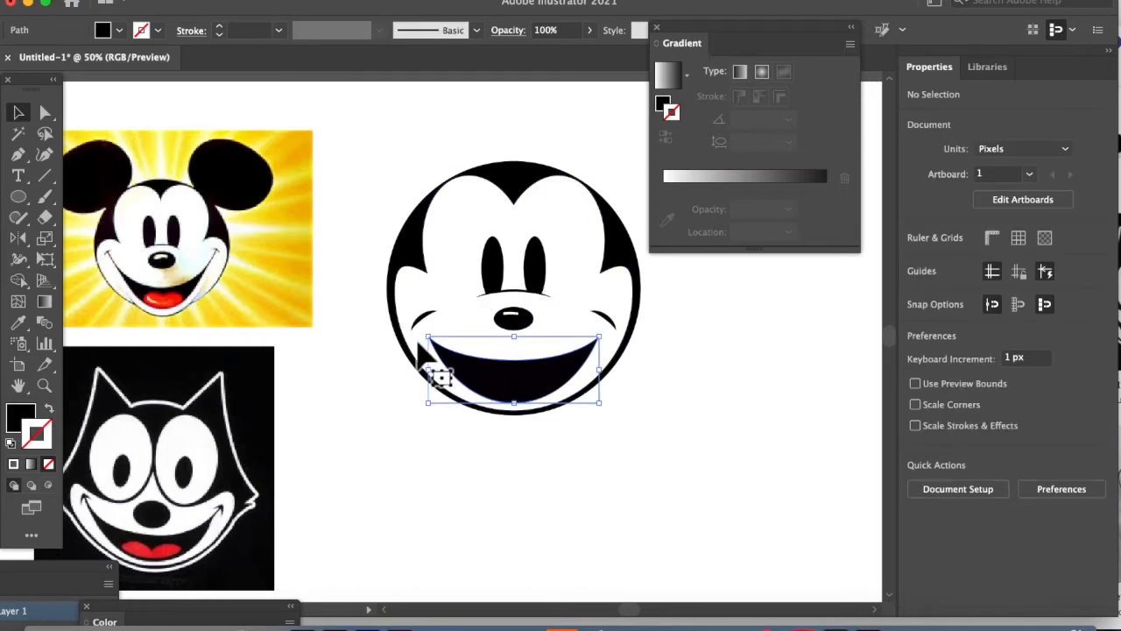
pyautogui.click(45, 113)
pyautogui.click(418, 508)
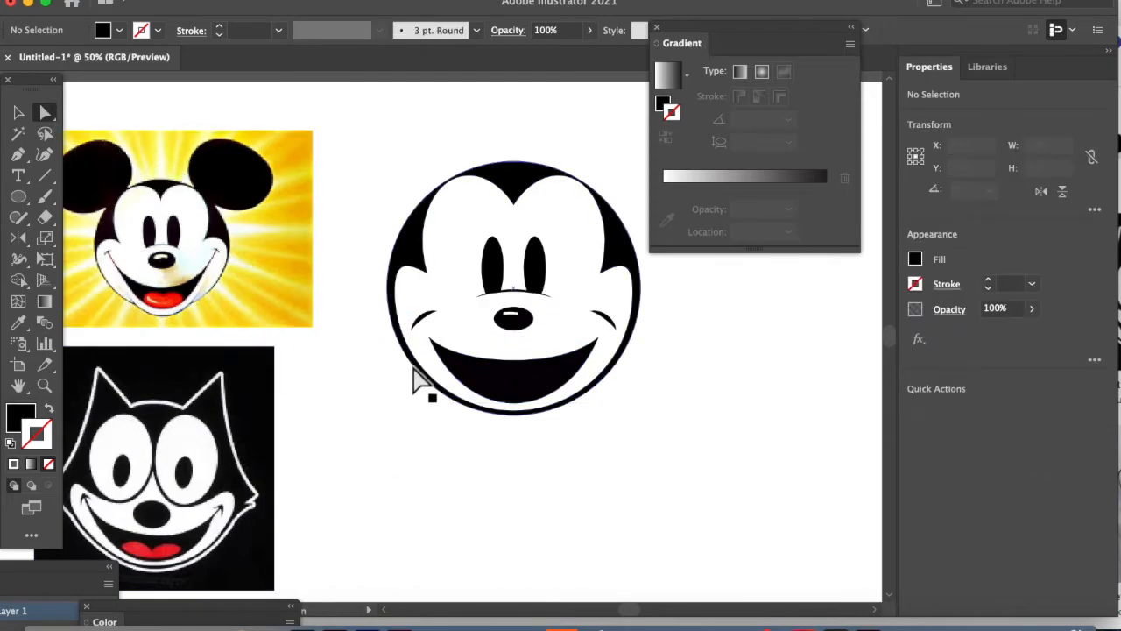
pyautogui.click(430, 339)
pyautogui.keyDown('shift'); pyautogui.click(599, 336); pyautogui.keyUp('shift')
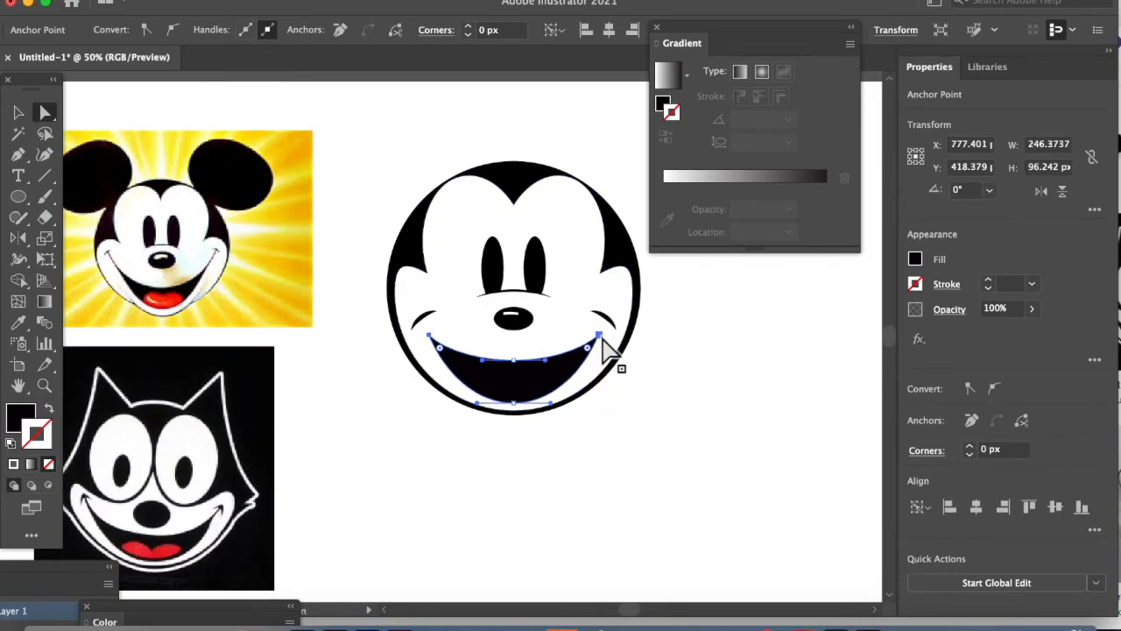
pyautogui.press('Up')
pyautogui.press('Up')
pyautogui.press('Up')
pyautogui.press('Up')
pyautogui.press('Up')
pyautogui.press('Up')
pyautogui.press('Up')
pyautogui.press('Up')
pyautogui.press('Up')
pyautogui.press('Up')
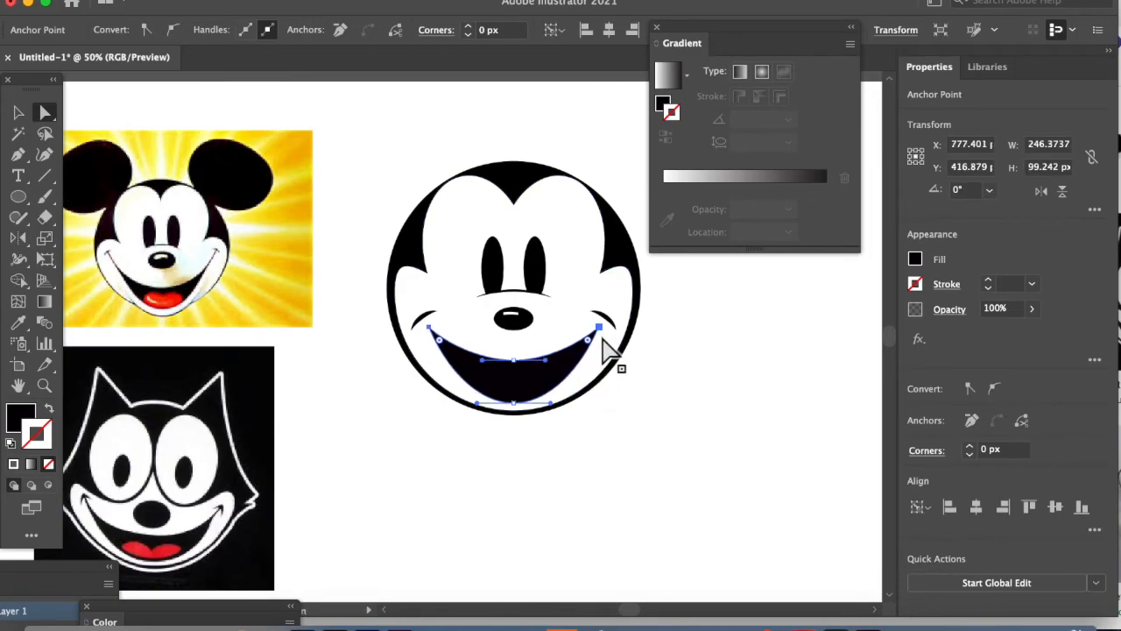
pyautogui.press('Up')
pyautogui.press('Up')
pyautogui.press('Up')
pyautogui.press('Up')
pyautogui.press('Up')
pyautogui.press('Up')
pyautogui.press('Up')
pyautogui.press('Up')
pyautogui.press('Up')
pyautogui.press('Up')
pyautogui.press('Up')
pyautogui.press('Up')
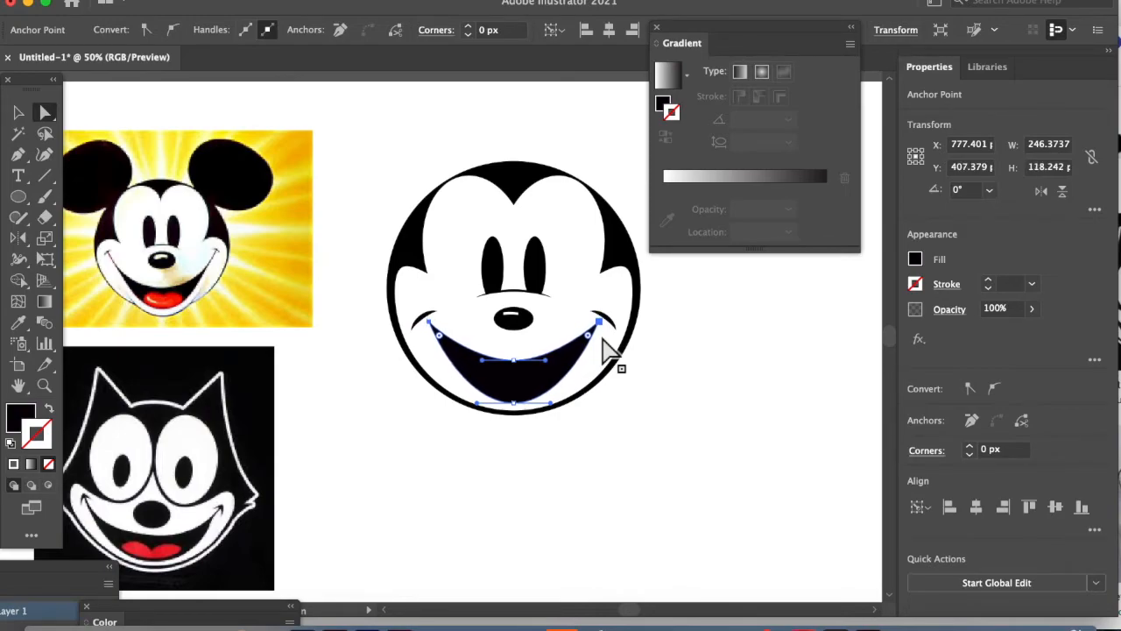
pyautogui.click(526, 490)
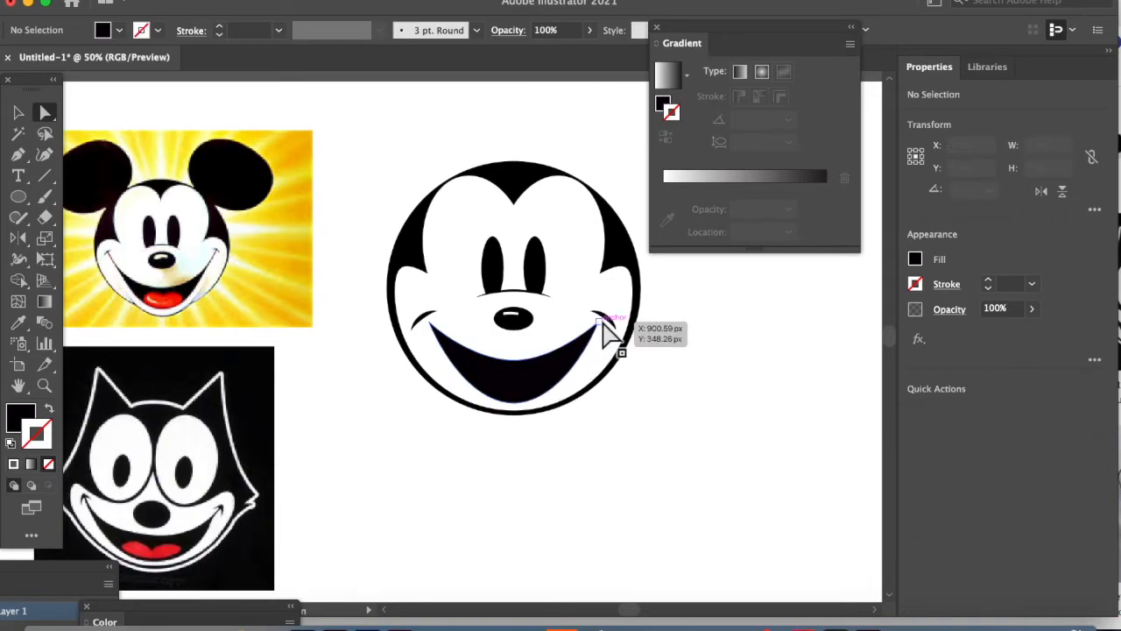
# - Move the mouth's two corner points outward and slightly up to the cheek creases, making the mouth about 261 × 123 px
pyautogui.click(601, 321)
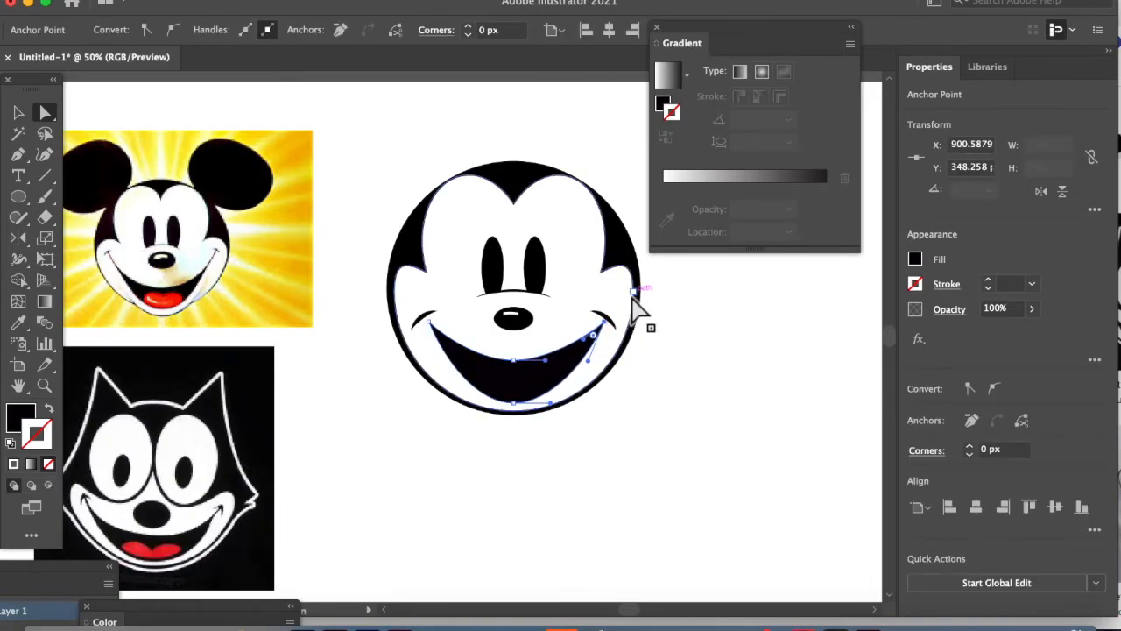
pyautogui.click(555, 426)
pyautogui.click(431, 334)
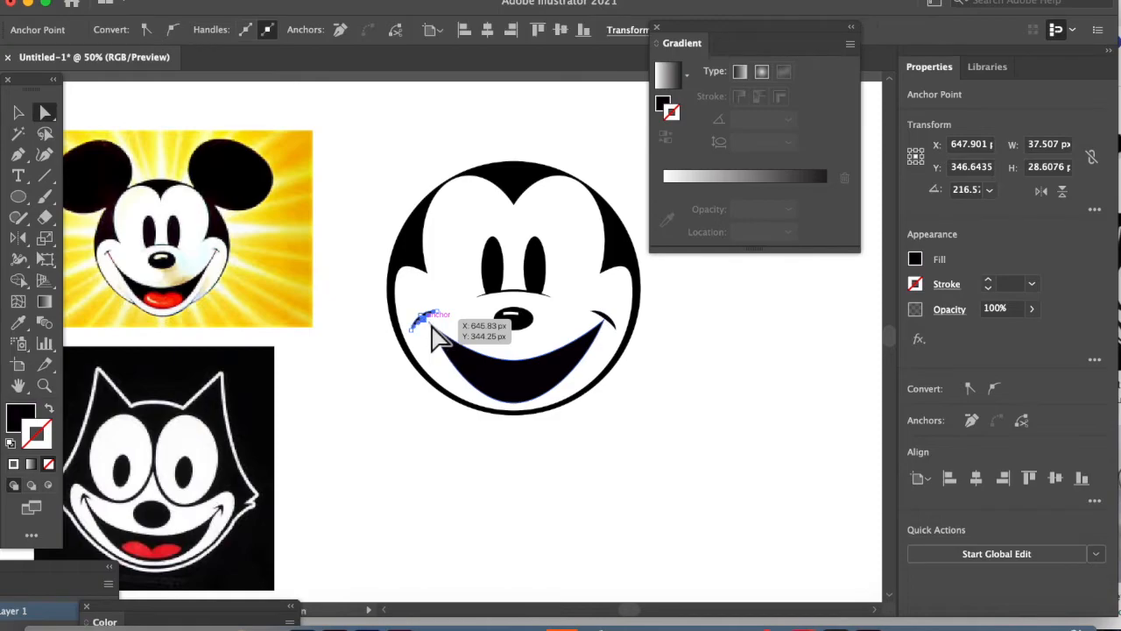
pyautogui.click(427, 357)
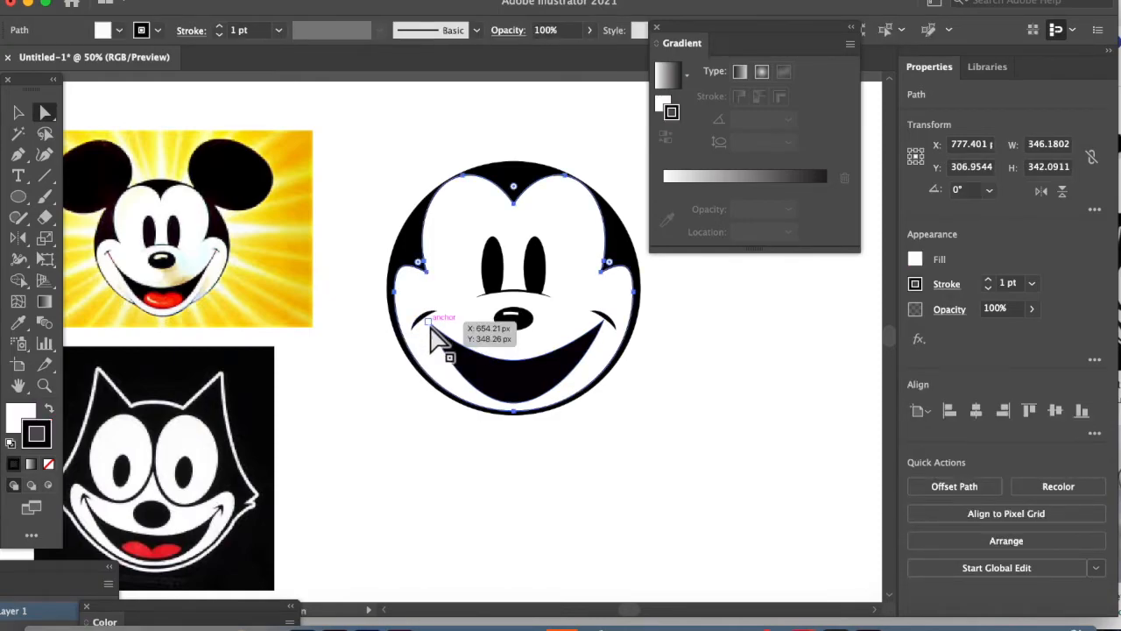
pyautogui.click(435, 321)
pyautogui.click(442, 343)
pyautogui.click(433, 330)
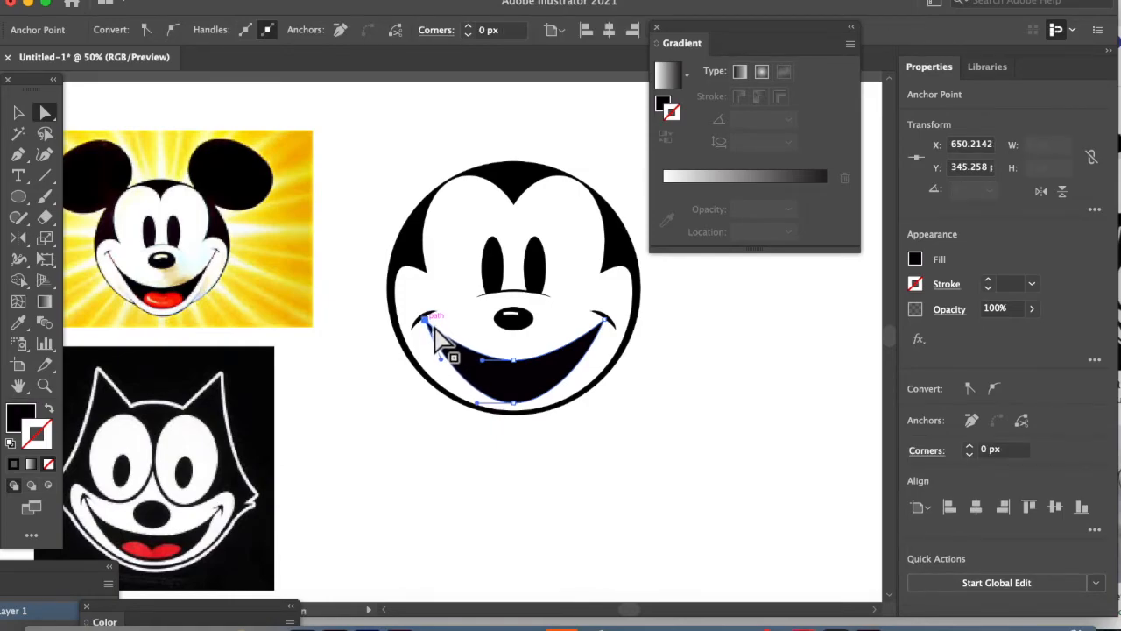
pyautogui.click(508, 460)
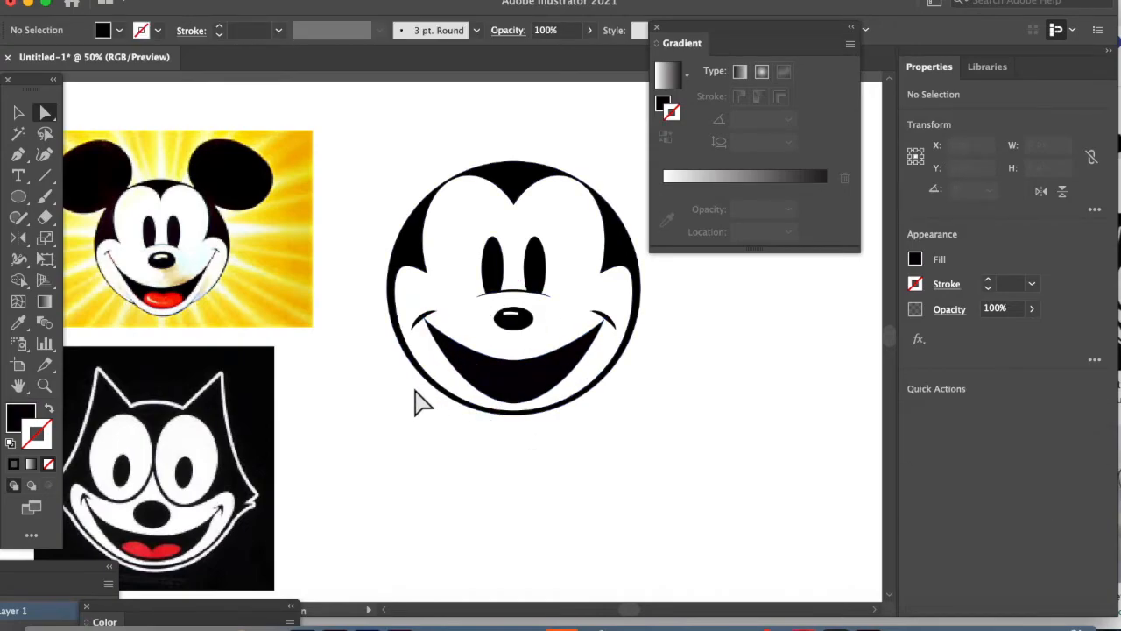
pyautogui.click(520, 396)
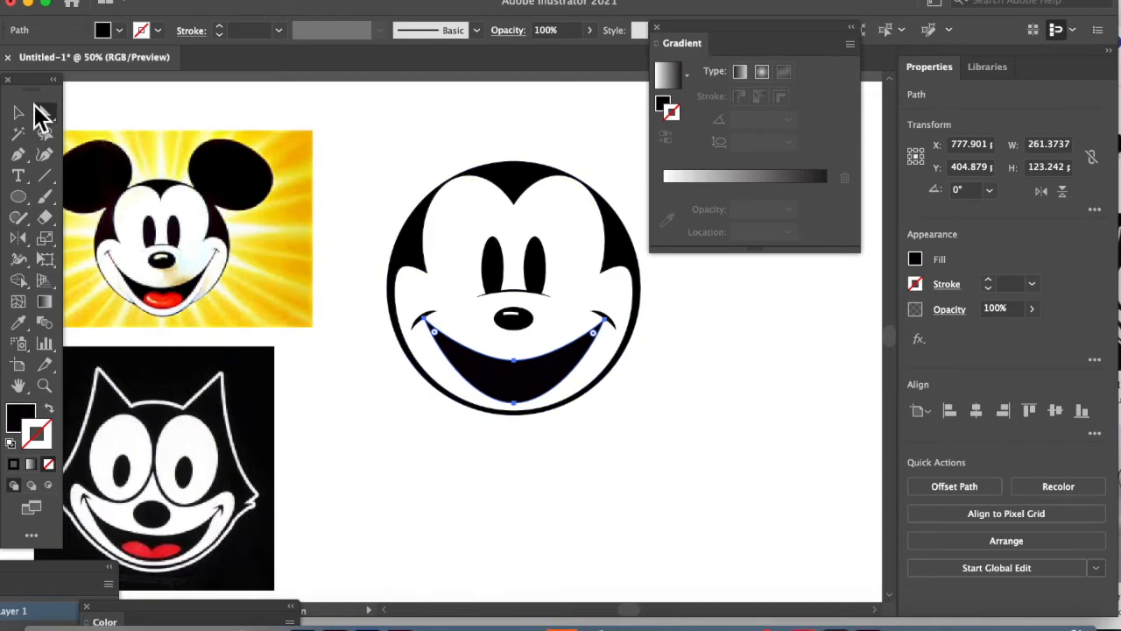
# - Draw an ellipse of about 82 × 55 px below the mouth and fill it with dark red
pyautogui.click(20, 113)
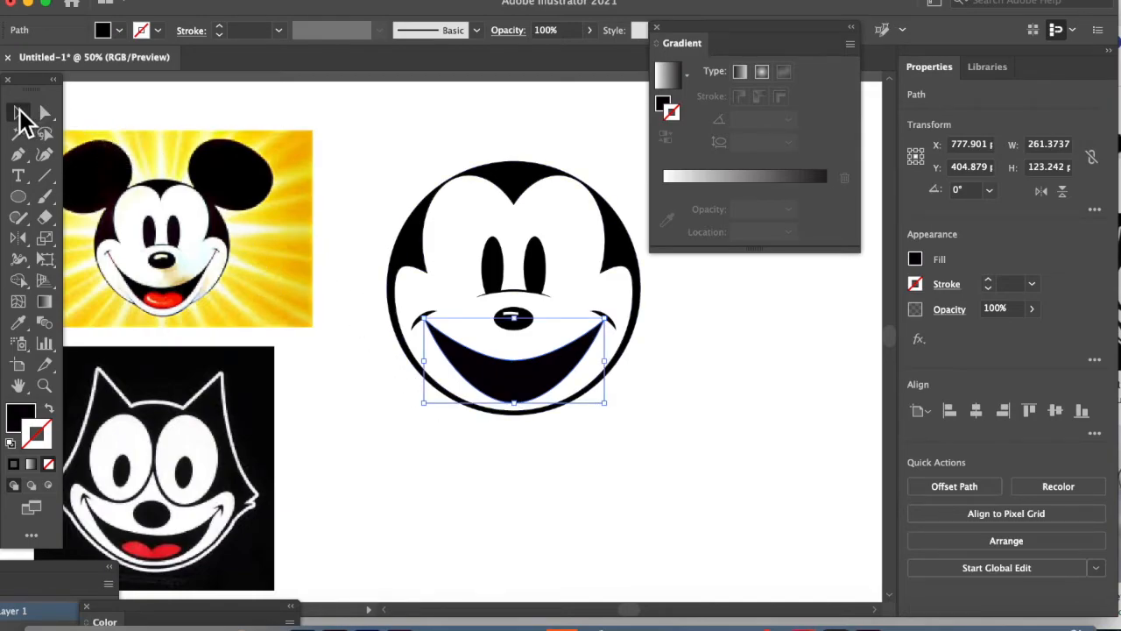
pyautogui.click(44, 385)
pyautogui.moveTo(148, 325); pyautogui.dragTo(496, 341)
pyautogui.click(19, 197)
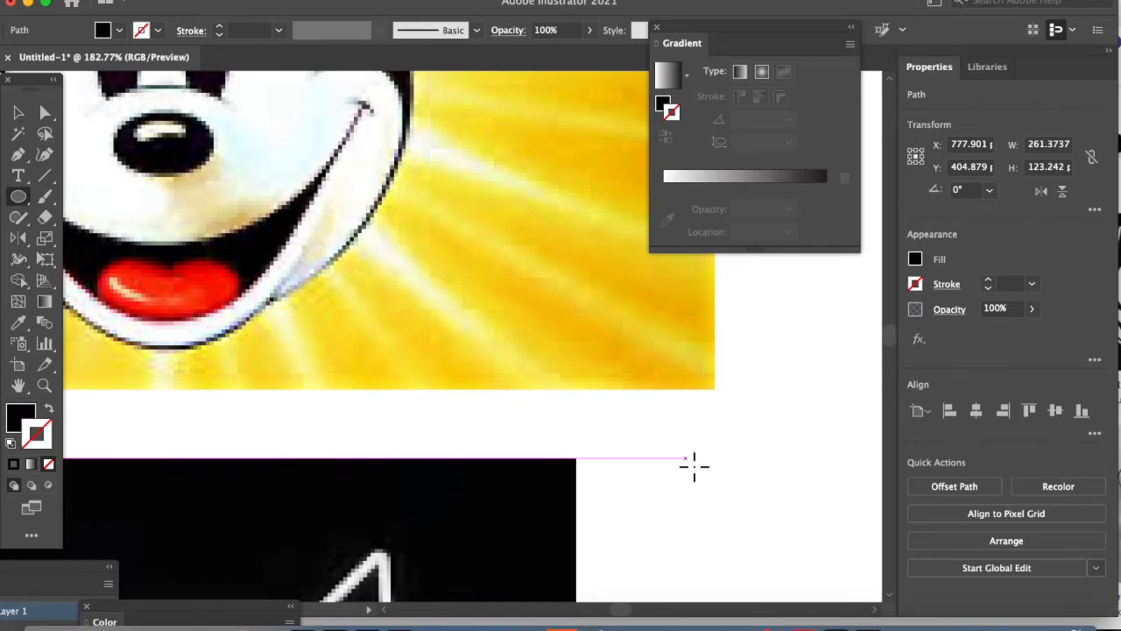
pyautogui.moveTo(826, 513); pyautogui.dragTo(460, 581)
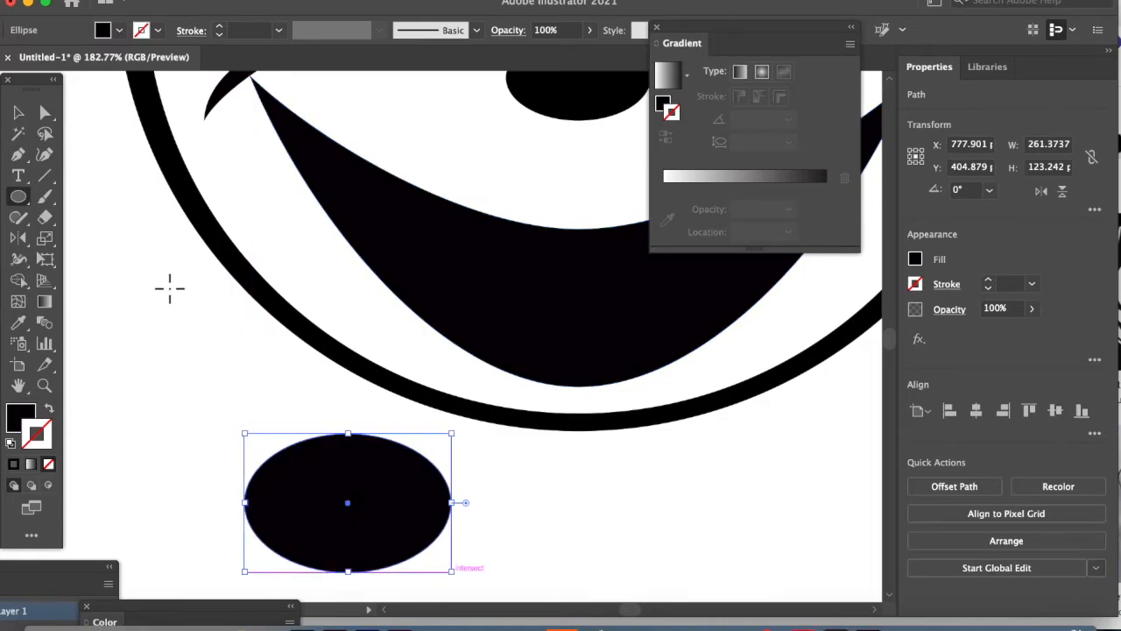
pyautogui.click(27, 121)
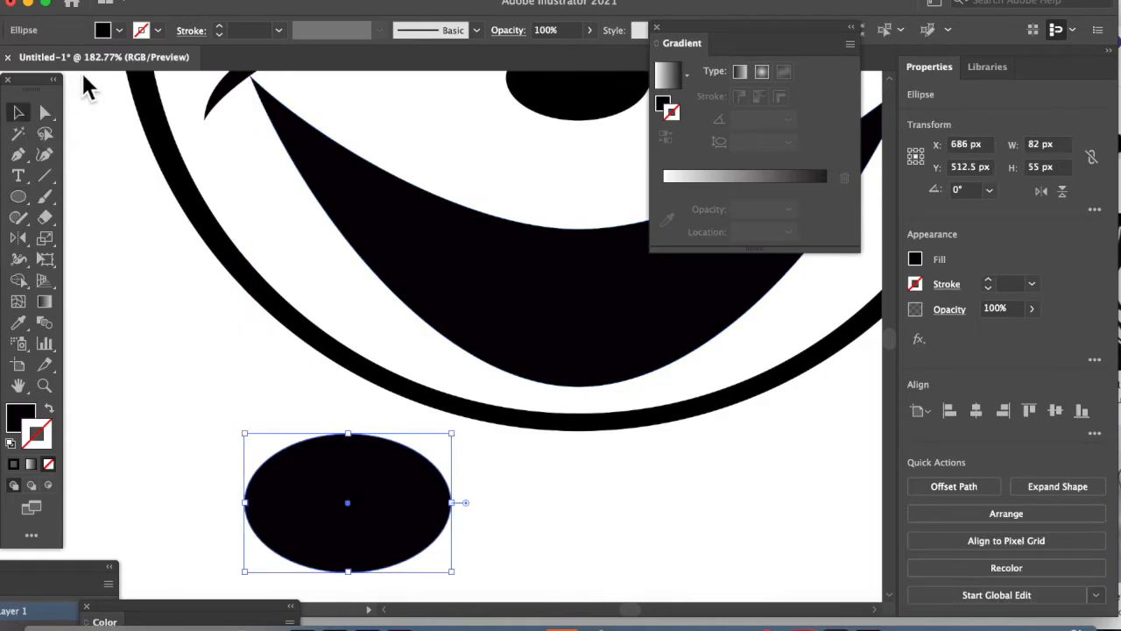
pyautogui.click(120, 32)
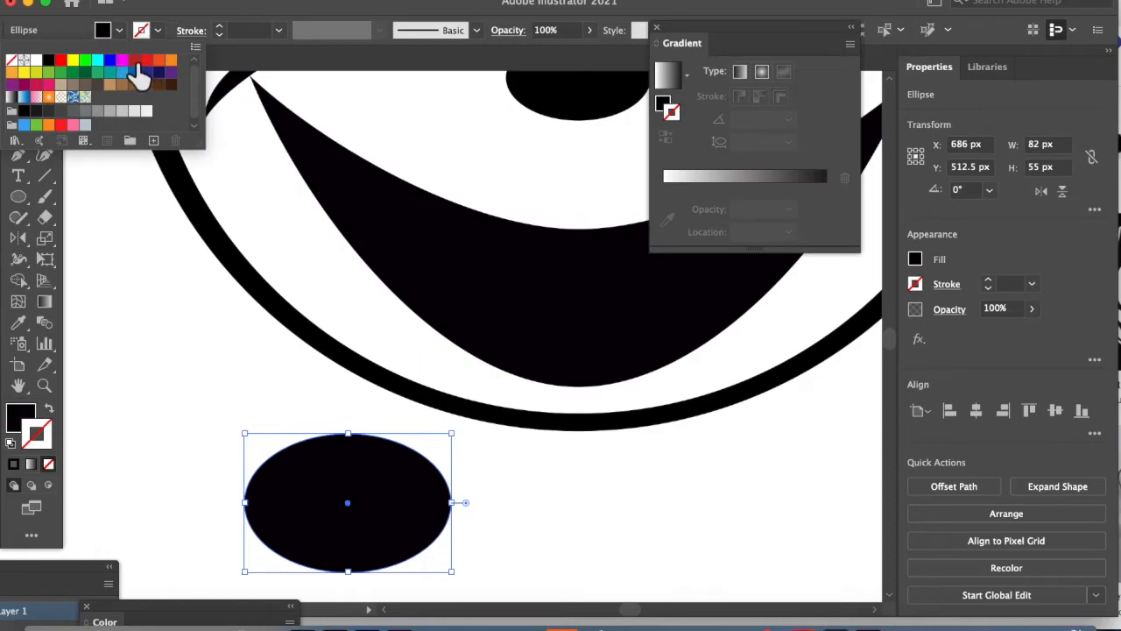
pyautogui.click(140, 68)
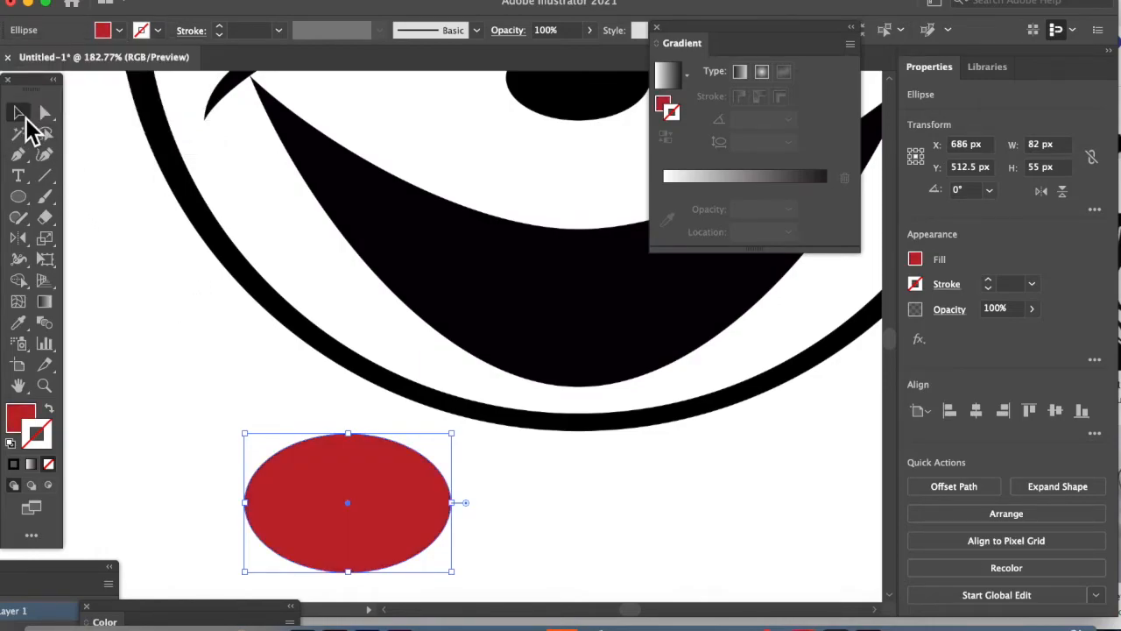
# - Duplicate the red ellipse sideways so the pair overlaps across about 133 px, and unite both into one shape
pyautogui.moveTo(311, 530); pyautogui.dragTo(412, 421)
pyautogui.moveTo(392, 368); pyautogui.dragTo(424, 526)
pyautogui.keyDown('shift'); pyautogui.click(341, 523); pyautogui.keyUp('shift')
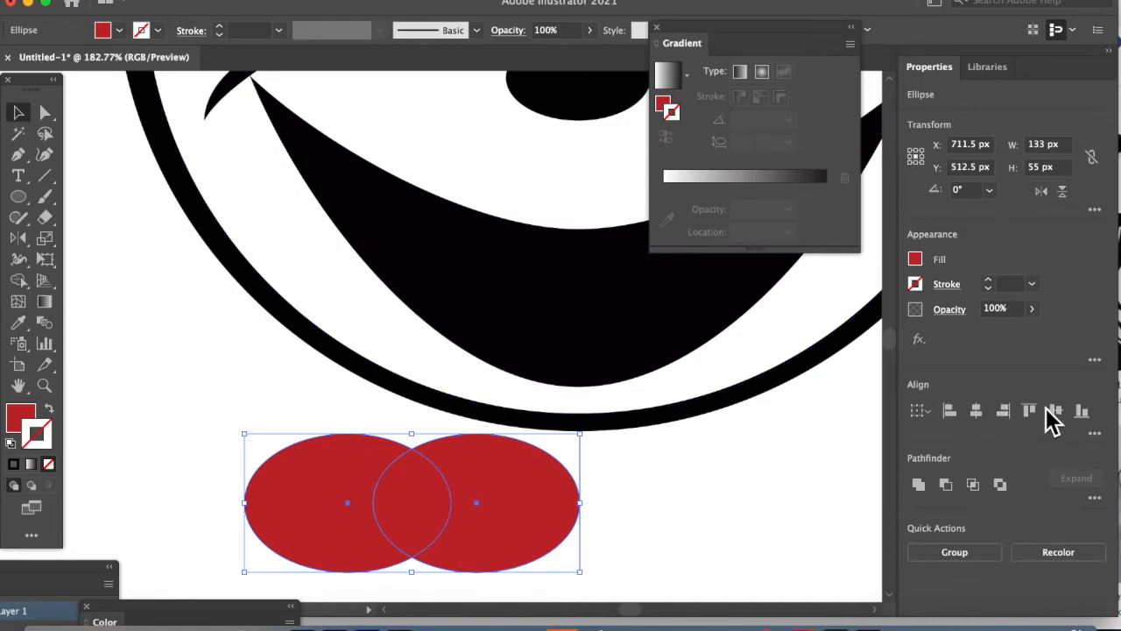
pyautogui.click(918, 484)
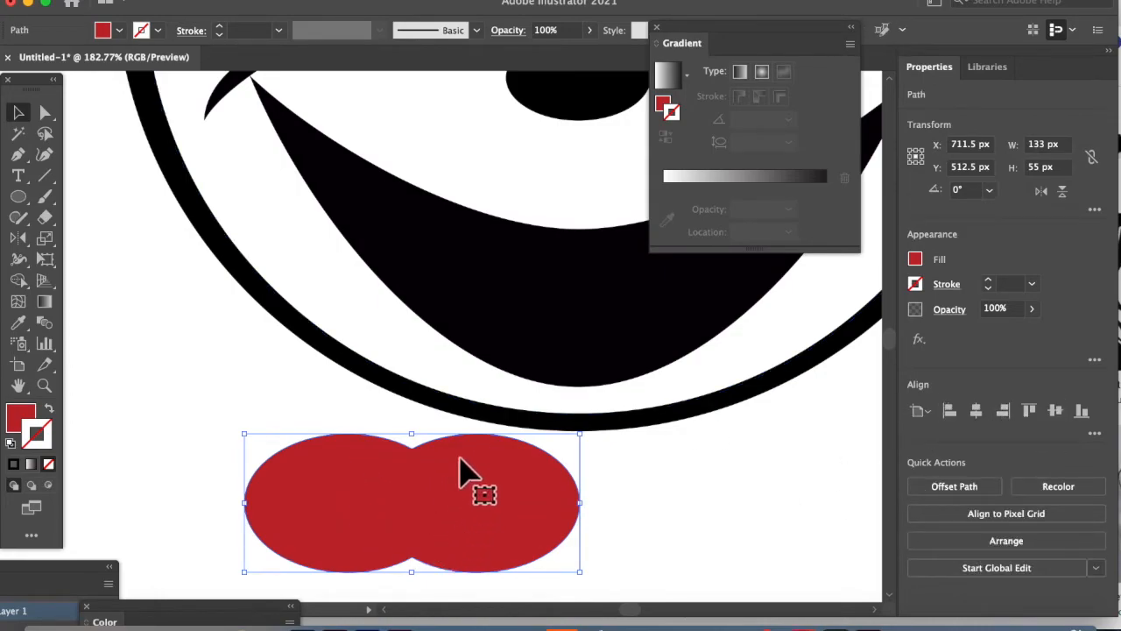
# - Paste a copy of the black mouth overlapping the red shape and send the copy to the back
pyautogui.click(521, 368)
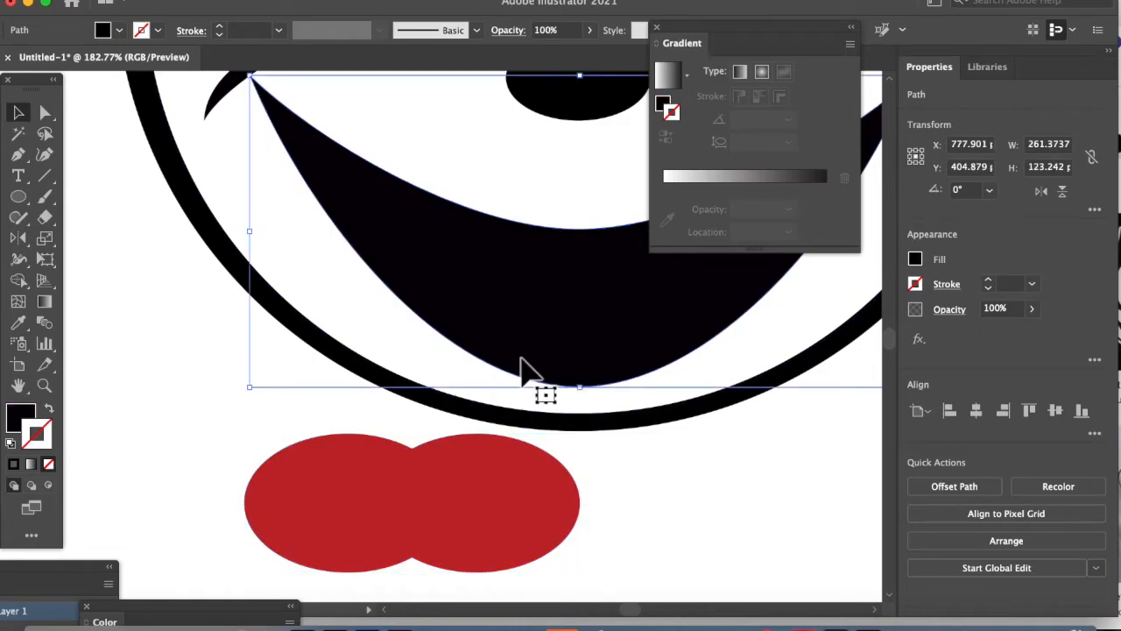
pyautogui.press('super+c')
pyautogui.press('super+v')
pyautogui.moveTo(433, 422)
pyautogui.mouseDown()
pyautogui.moveTo(403, 445)
pyautogui.moveTo(421, 436)
pyautogui.mouseUp()
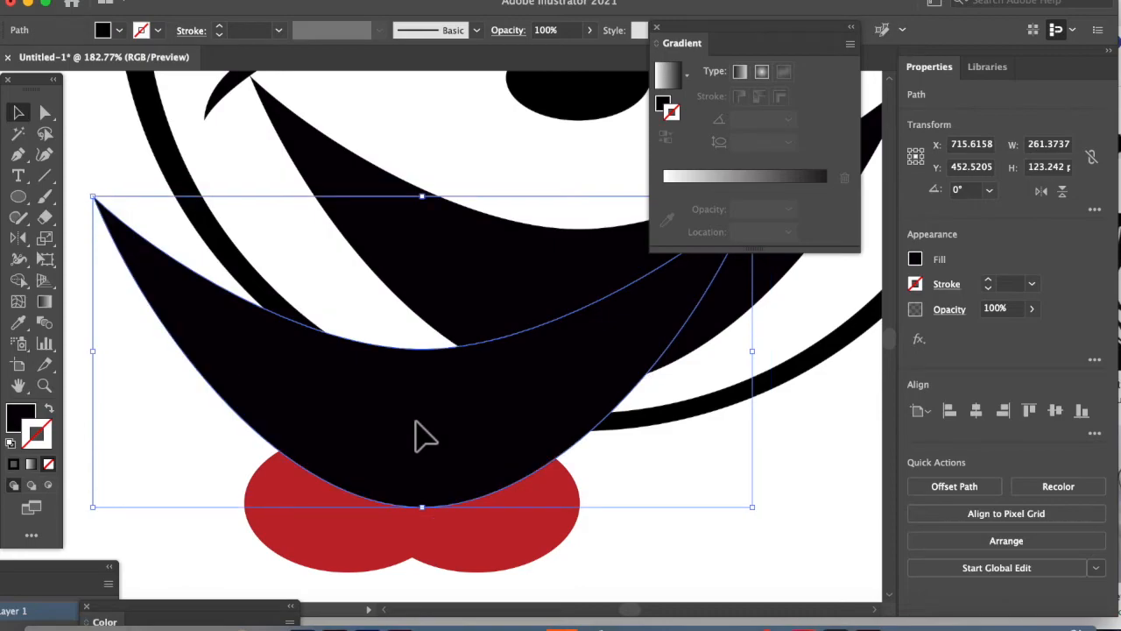
pyautogui.press('super+shift+bracketleft')
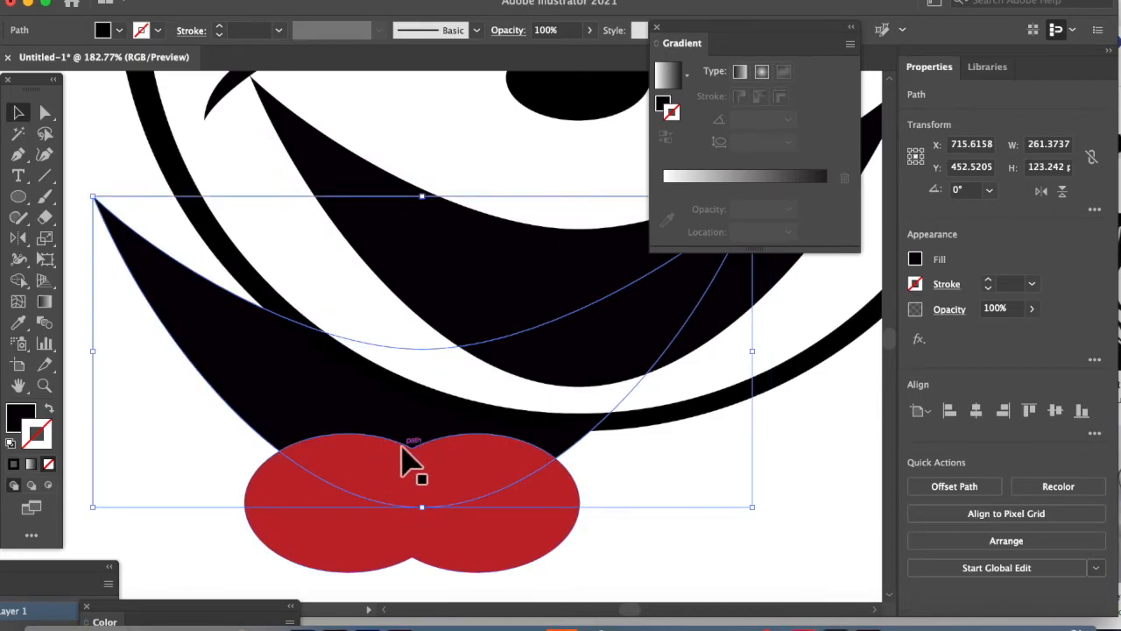
# - Select the mouth copy together with the red shape and move both clear below the face
pyautogui.keyDown('shift'); pyautogui.click(375, 407); pyautogui.keyUp('shift')
pyautogui.keyDown('shift'); pyautogui.click(364, 402); pyautogui.keyUp('shift')
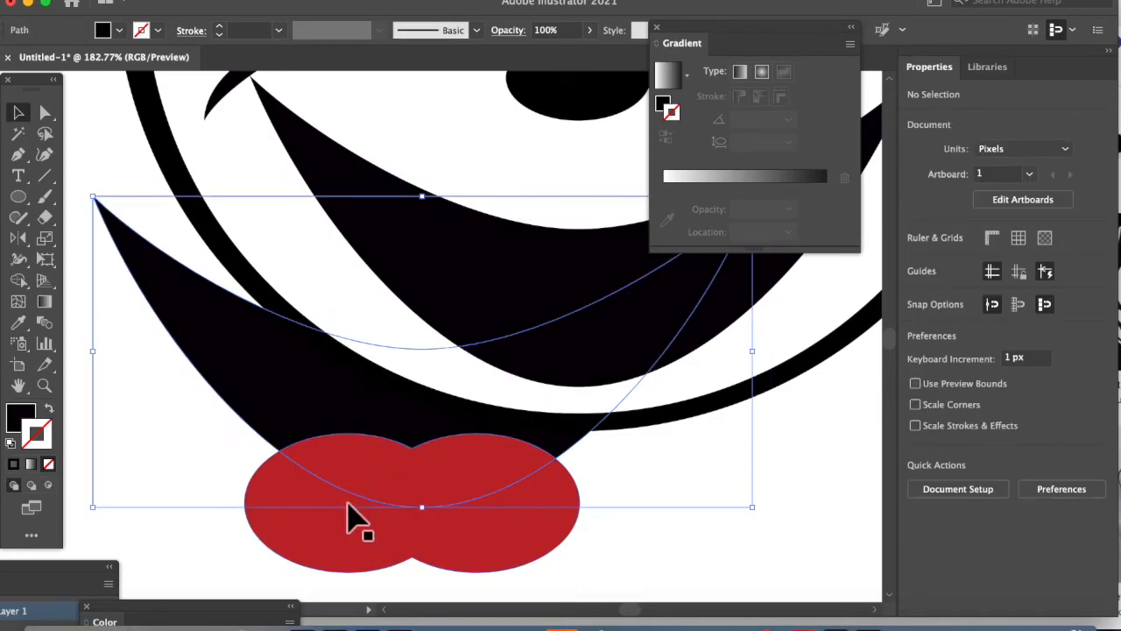
pyautogui.keyDown('shift'); pyautogui.click(359, 547); pyautogui.keyUp('shift')
pyautogui.scroll(-5, 364, 526)
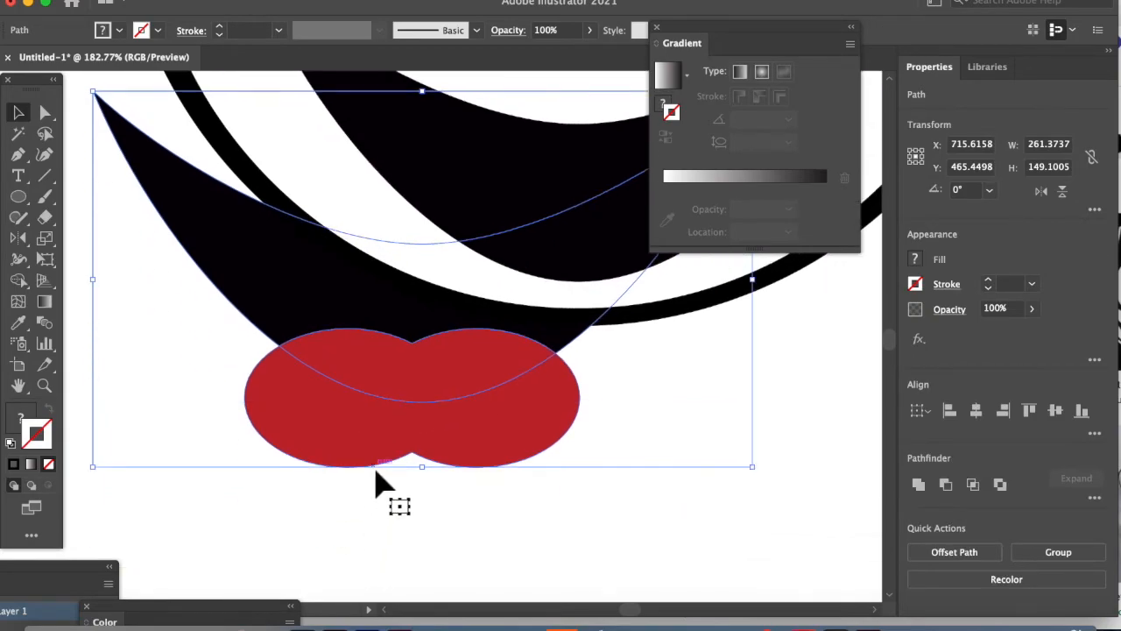
pyautogui.scroll(-4, 375, 479)
pyautogui.moveTo(342, 370); pyautogui.dragTo(322, 564)
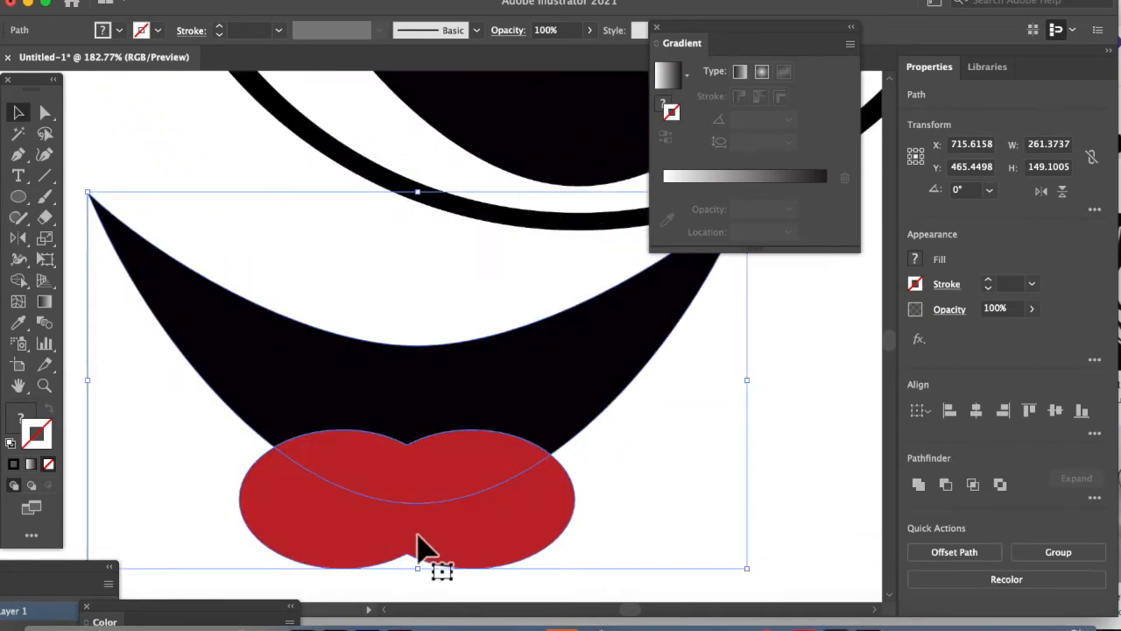
# - Lower the red shape about 6 px, center it horizontally with the mouth copy and intersect the two into a tongue
pyautogui.click(684, 528)
pyautogui.click(475, 506)
pyautogui.moveTo(484, 543); pyautogui.dragTo(493, 555)
pyautogui.moveTo(369, 307); pyautogui.dragTo(449, 543)
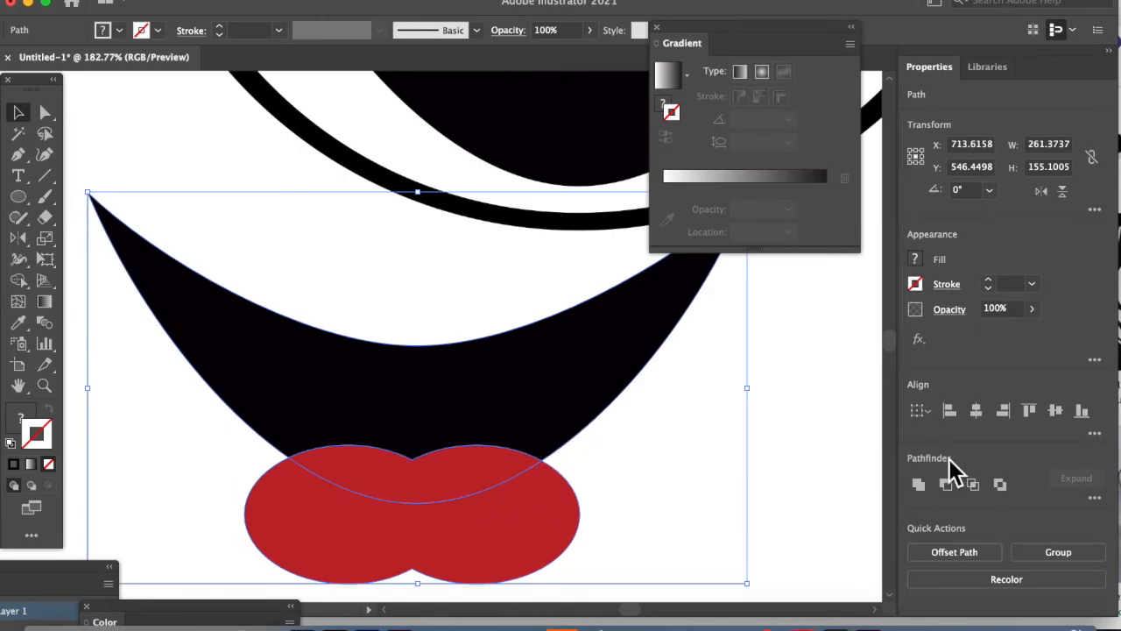
pyautogui.click(978, 412)
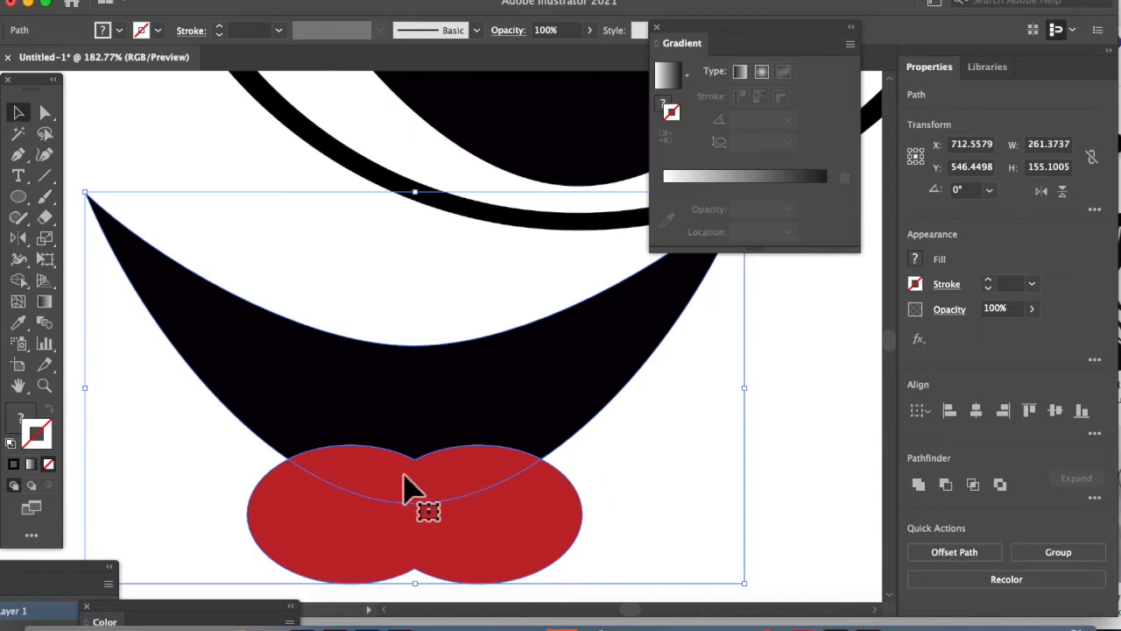
pyautogui.click(974, 487)
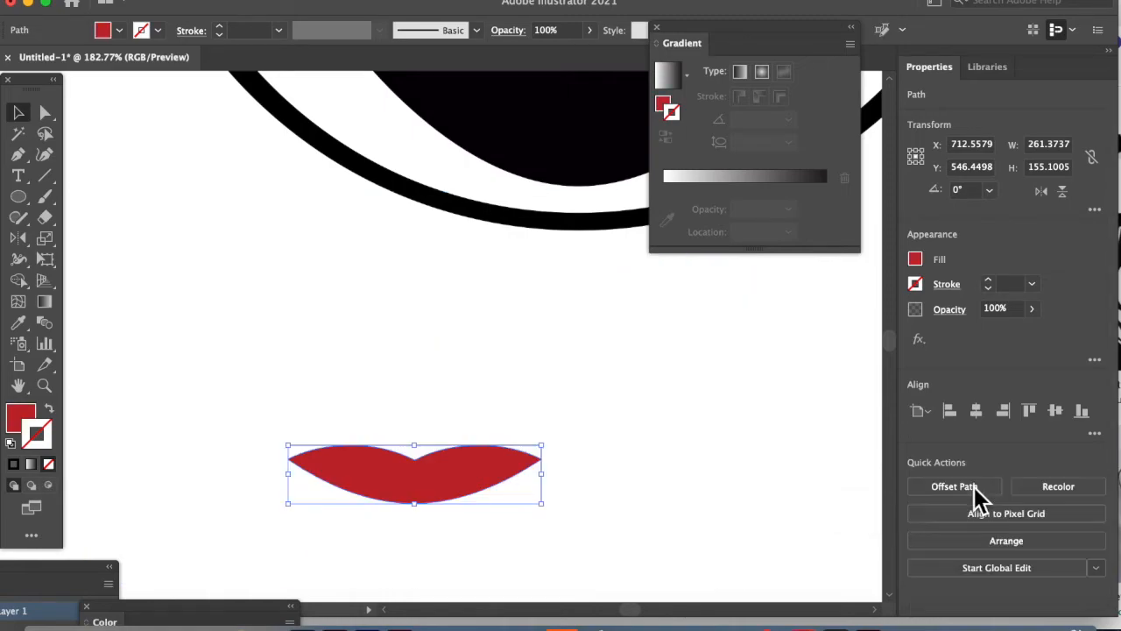
# - Place the red tongue inside the lower part of the face's mouth, at about X 777.5, Y 452.6 px
pyautogui.moveTo(468, 456); pyautogui.dragTo(630, 165)
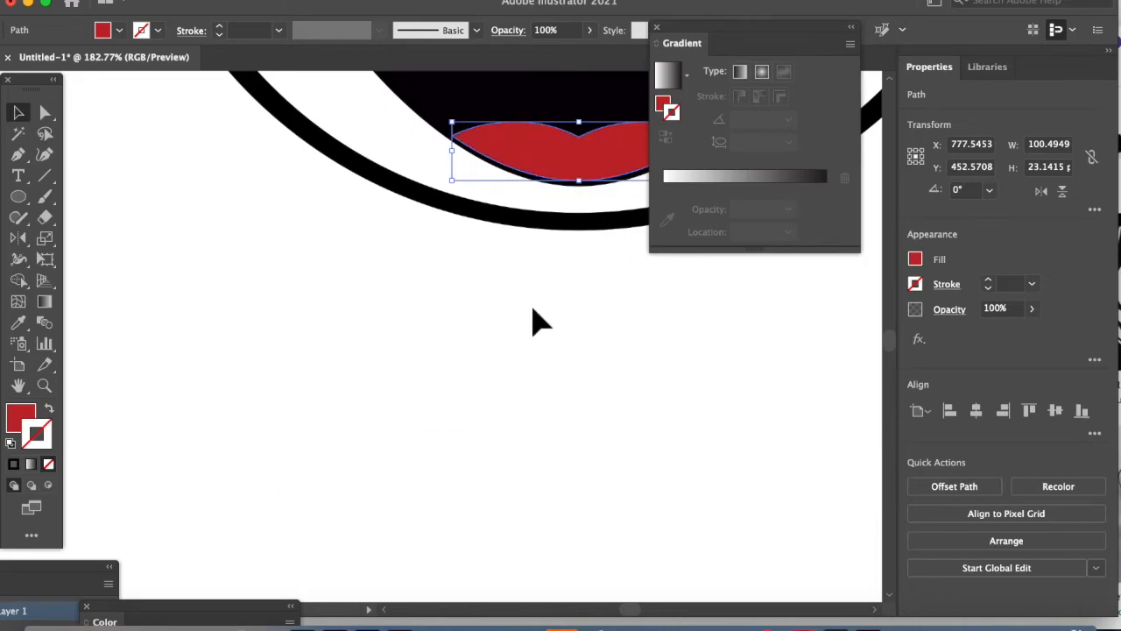
pyautogui.click(536, 322)
pyautogui.press('super+minus')
pyautogui.press('super+minus')
pyautogui.press('super+minus')
pyautogui.press('super+minus')
pyautogui.press('super+minus')
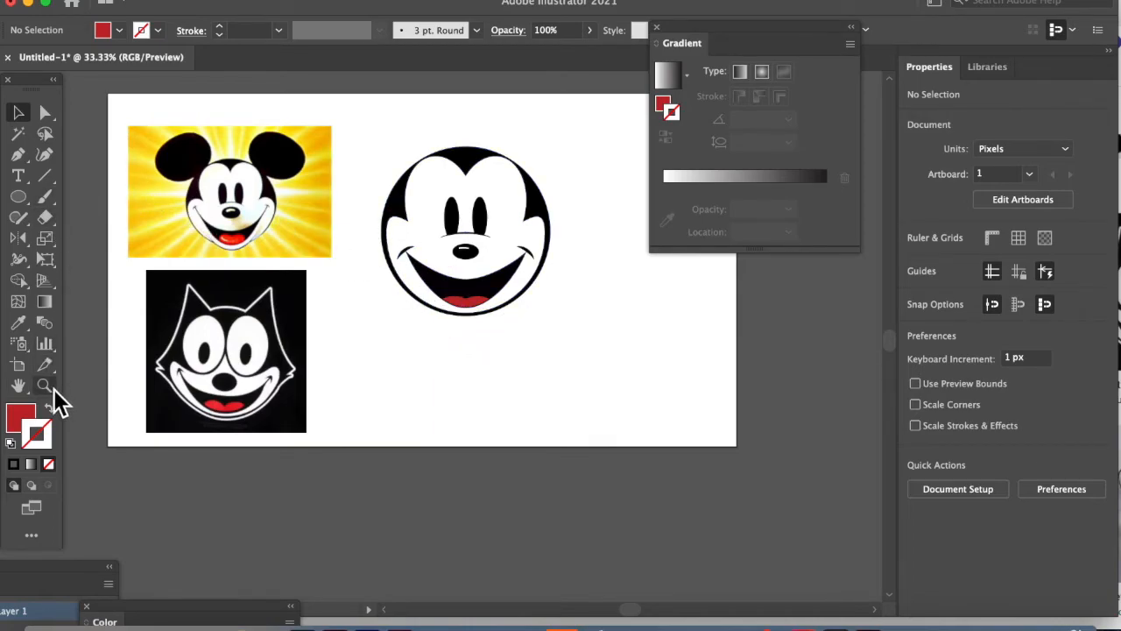
# - Draw an ellipse of about 255 × 194 px below the face and give it the black sampled from the reference mouse's ear
pyautogui.click(18, 196)
pyautogui.moveTo(516, 328); pyautogui.dragTo(643, 421)
pyautogui.moveTo(645, 424); pyautogui.dragTo(645, 428)
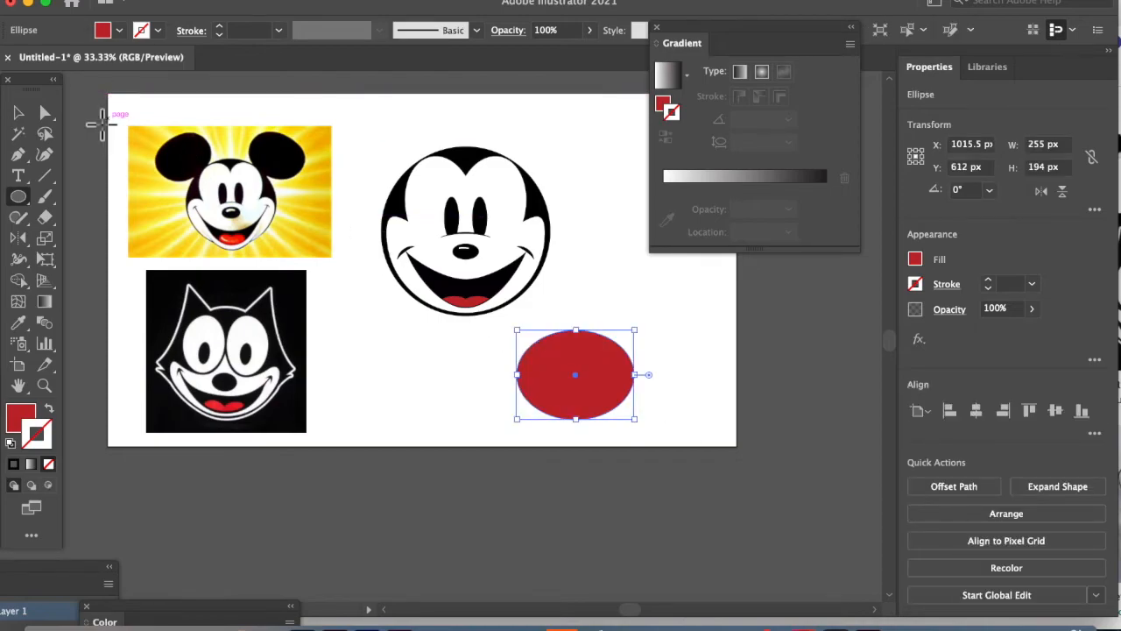
pyautogui.click(17, 322)
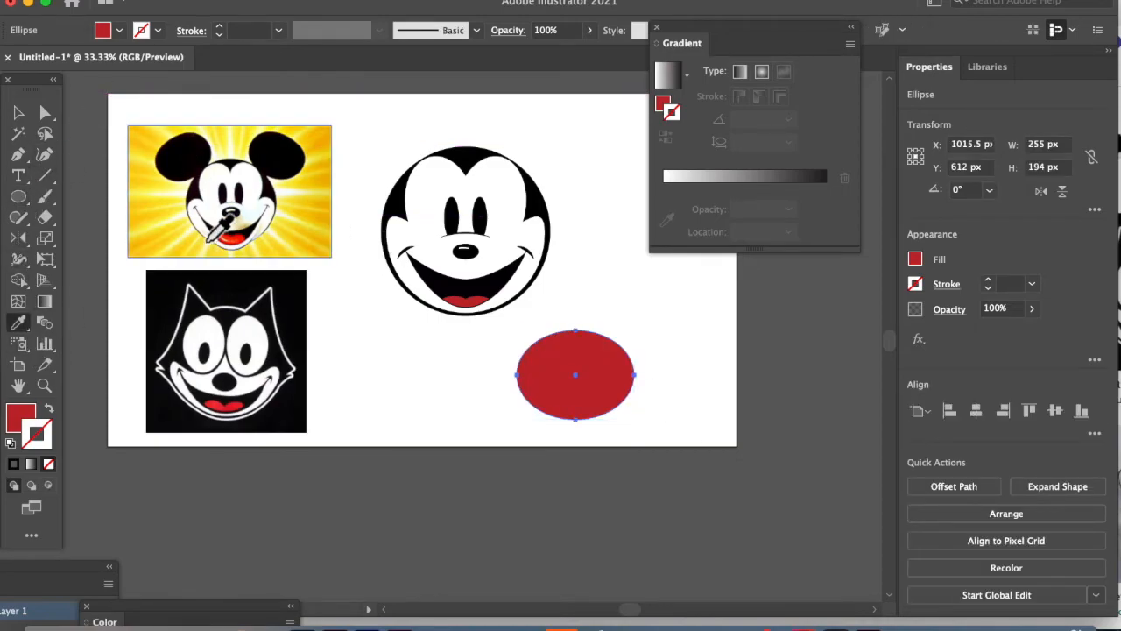
pyautogui.click(189, 167)
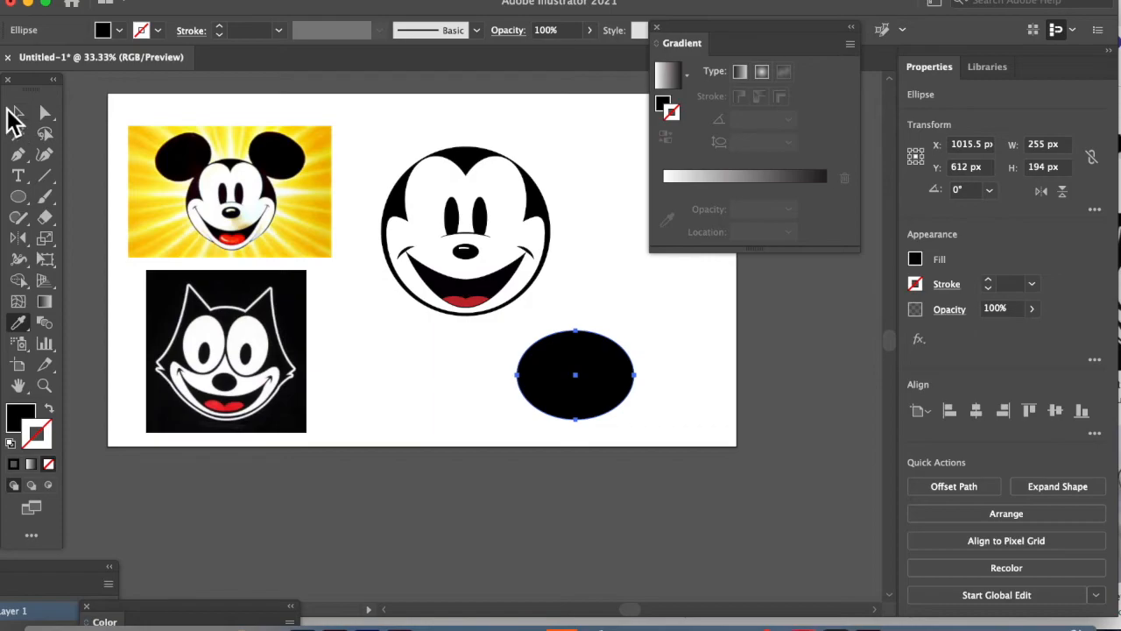
# - Rotate the black ellipse about 32° and place it as the left ear at about X 604.5, Y 95 px
pyautogui.click(17, 115)
pyautogui.moveTo(544, 371); pyautogui.dragTo(371, 175)
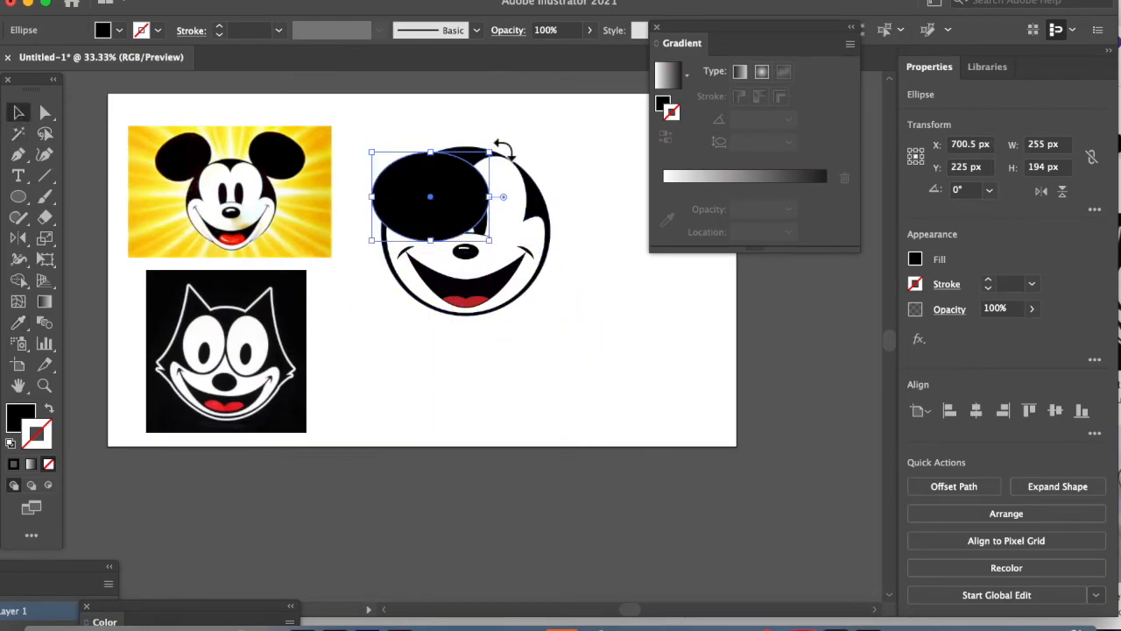
pyautogui.moveTo(497, 151); pyautogui.dragTo(460, 140)
pyautogui.moveTo(463, 196); pyautogui.dragTo(404, 136)
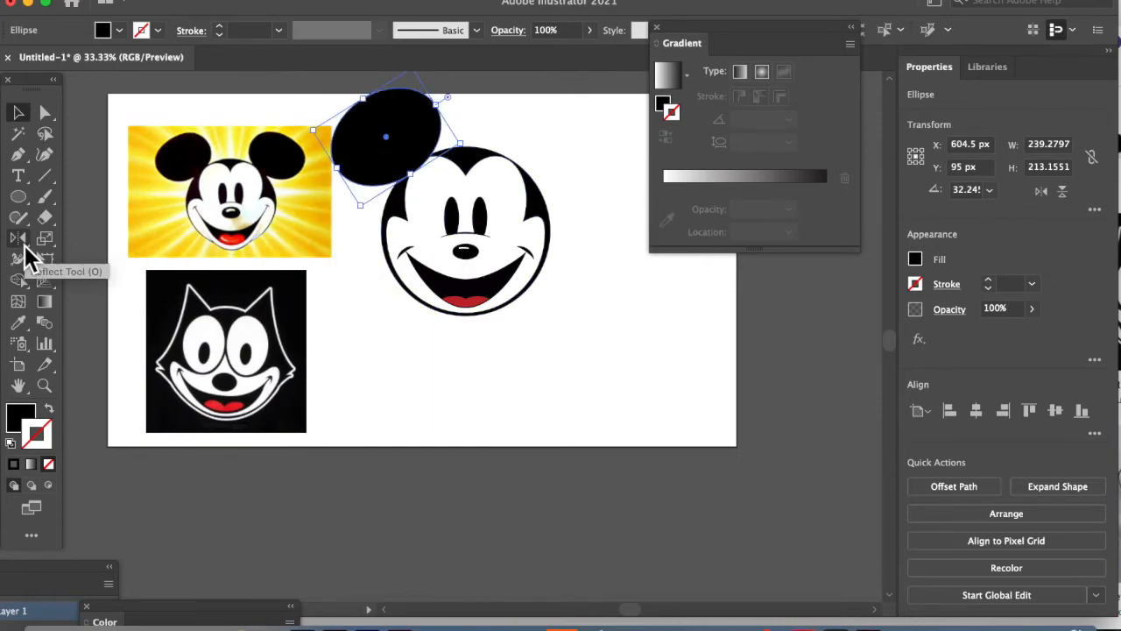
# - Create a vertically reflected copy of the left ear about the face mask's top center notch to form the right ear
pyautogui.doubleClick(21, 241)
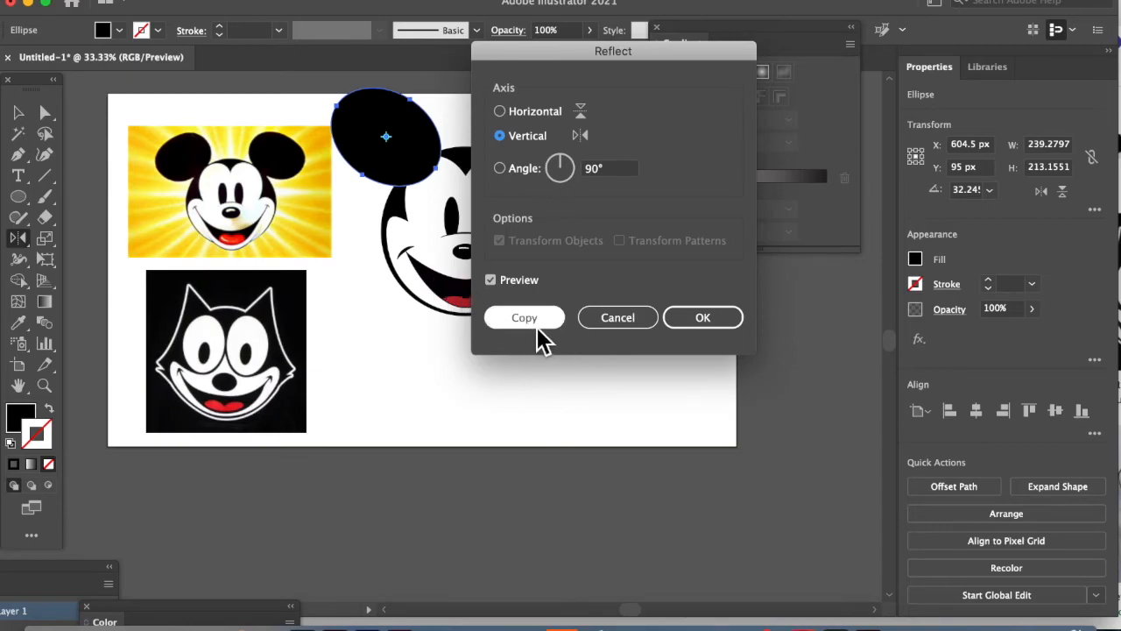
pyautogui.click(605, 320)
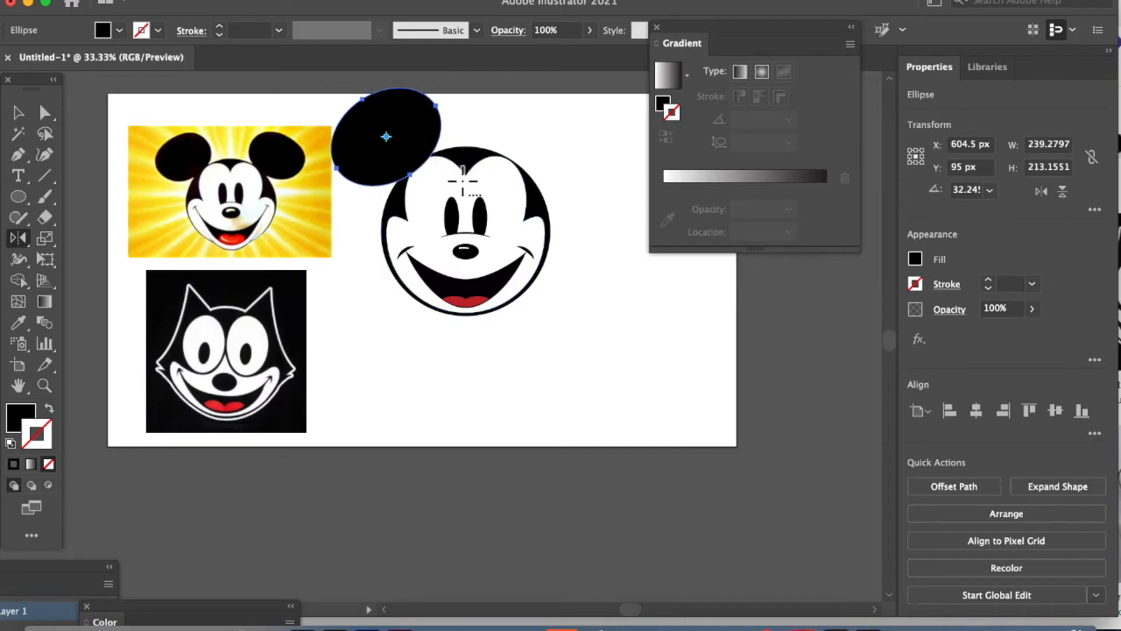
pyautogui.click(18, 237)
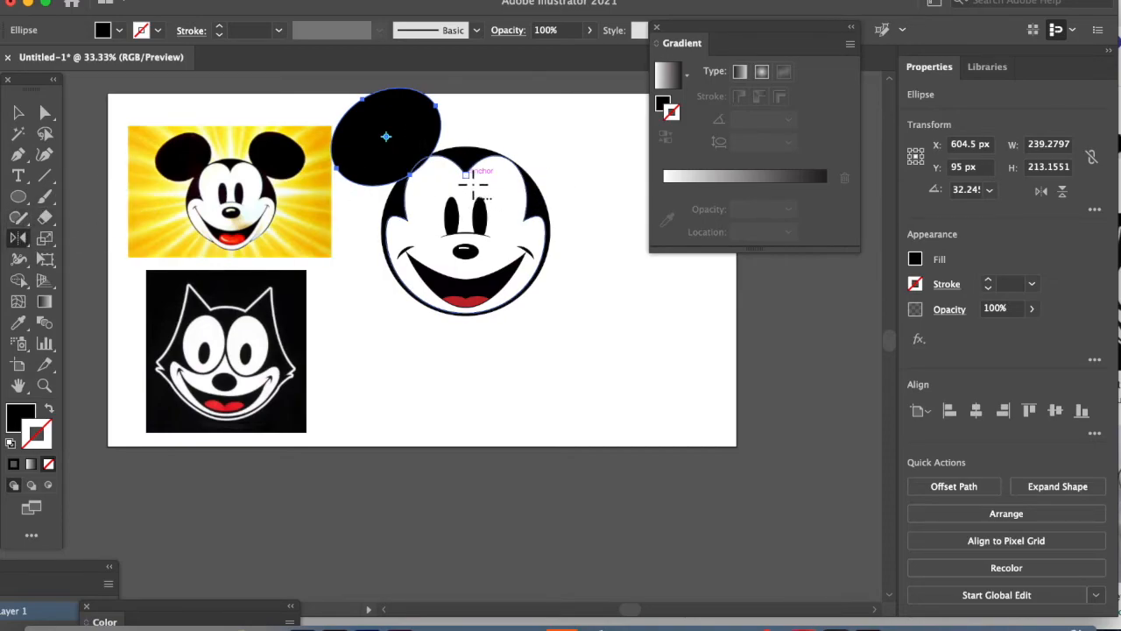
pyautogui.keyDown('alt'); pyautogui.click(467, 174); pyautogui.keyUp('alt')
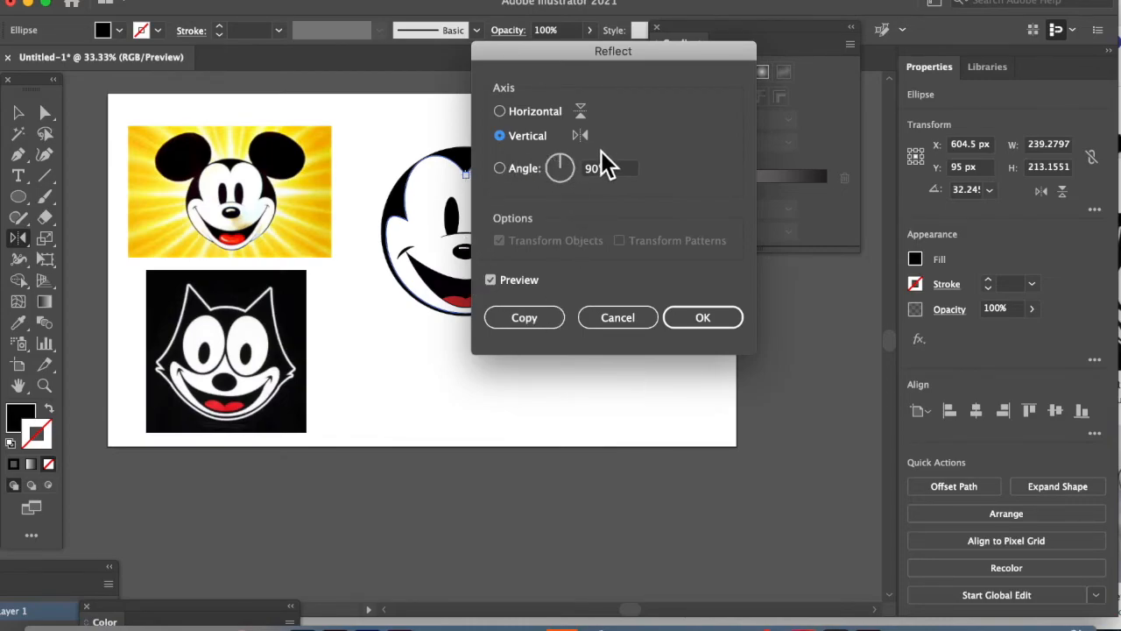
pyautogui.click(524, 319)
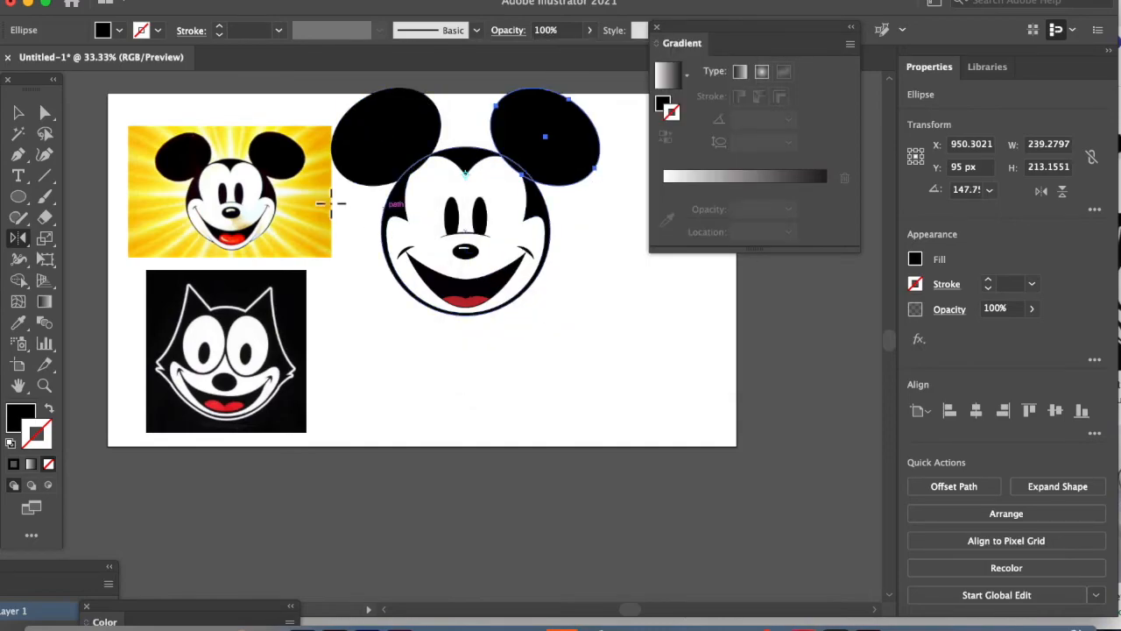
# - Unite both black ears with the black head circle into one shape and send it behind the rest of the face
pyautogui.click(19, 113)
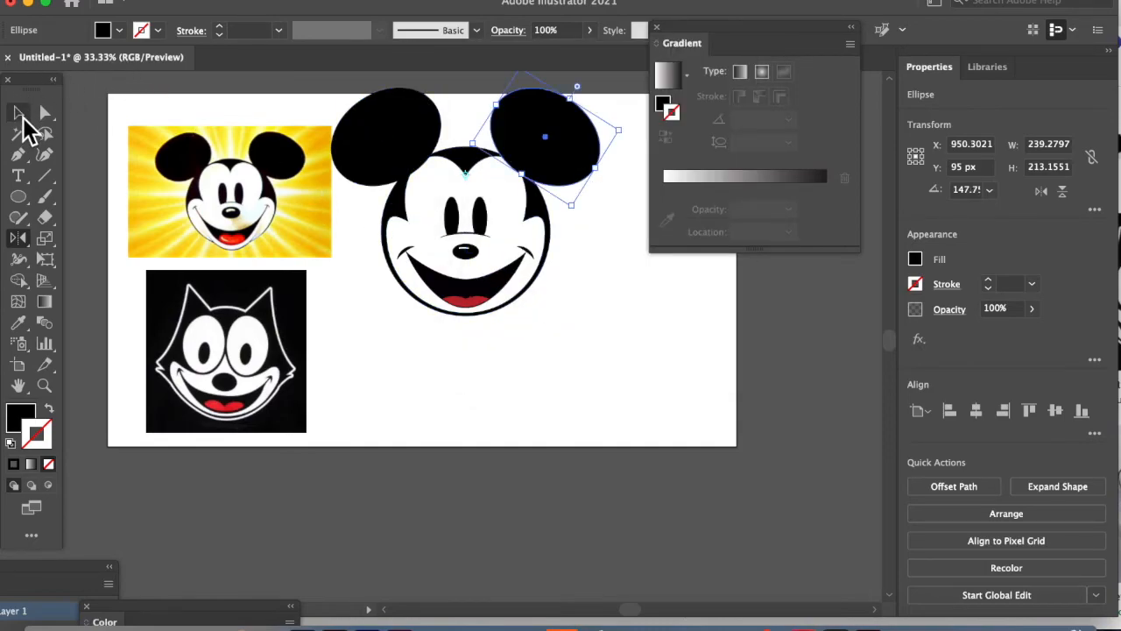
pyautogui.keyDown('shift'); pyautogui.click(463, 166); pyautogui.keyUp('shift')
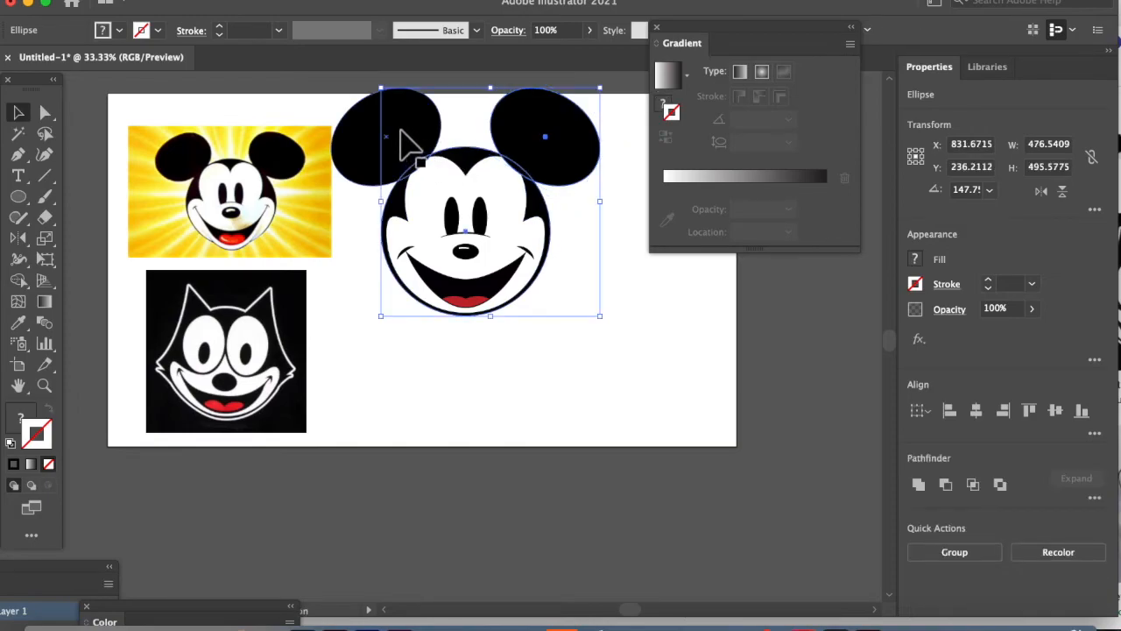
pyautogui.keyDown('shift'); pyautogui.click(372, 145); pyautogui.keyUp('shift')
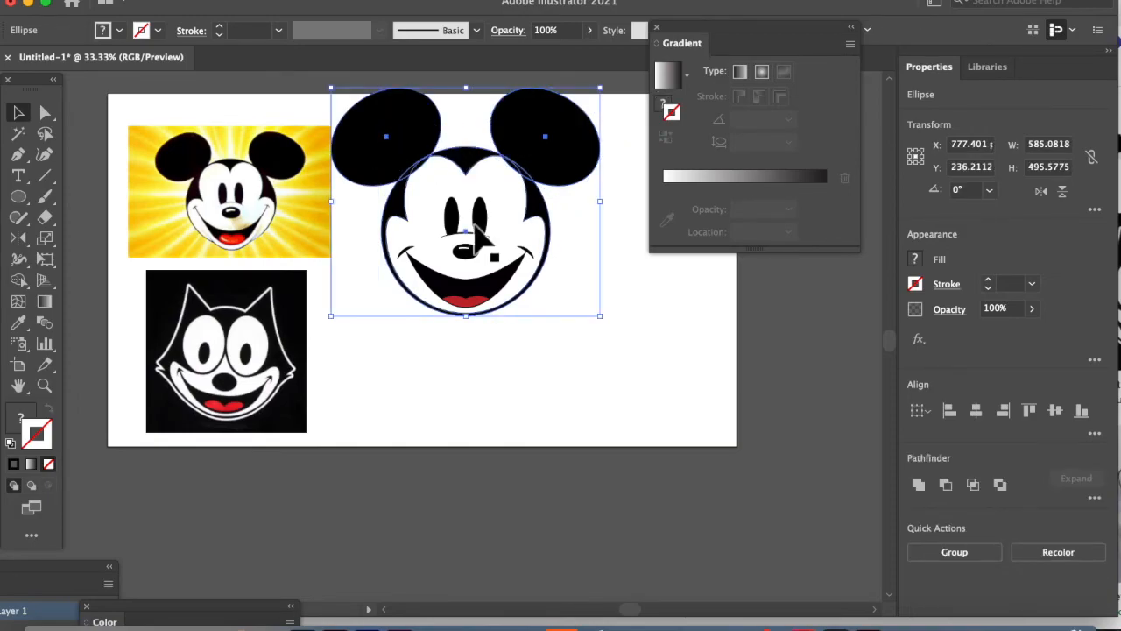
pyautogui.click(918, 484)
pyautogui.press('shift+super+[')
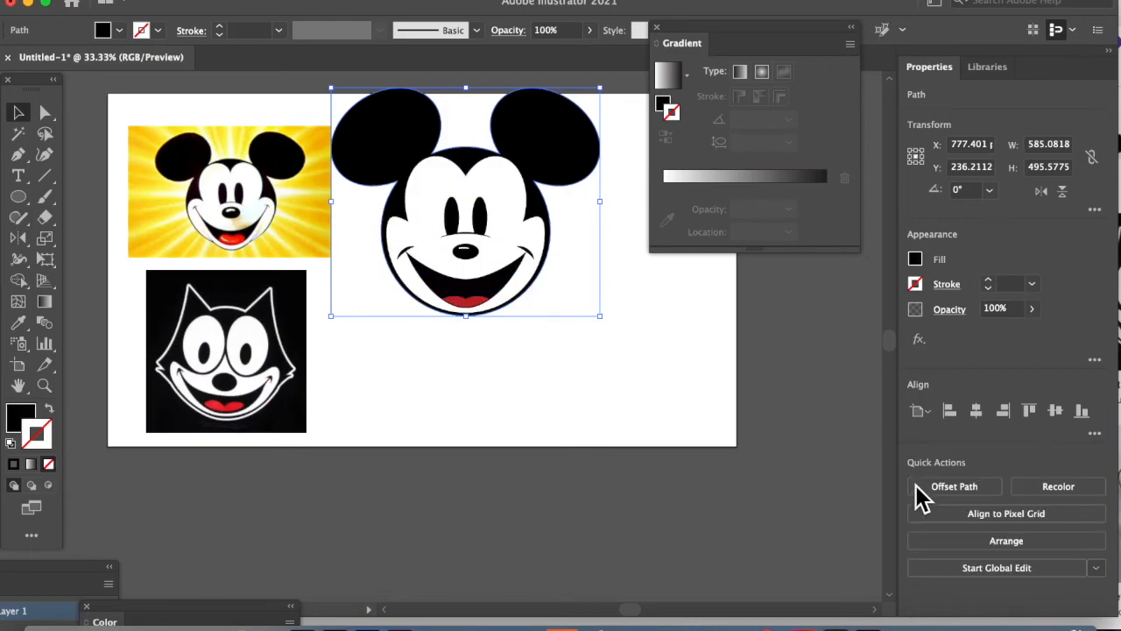
pyautogui.click(480, 405)
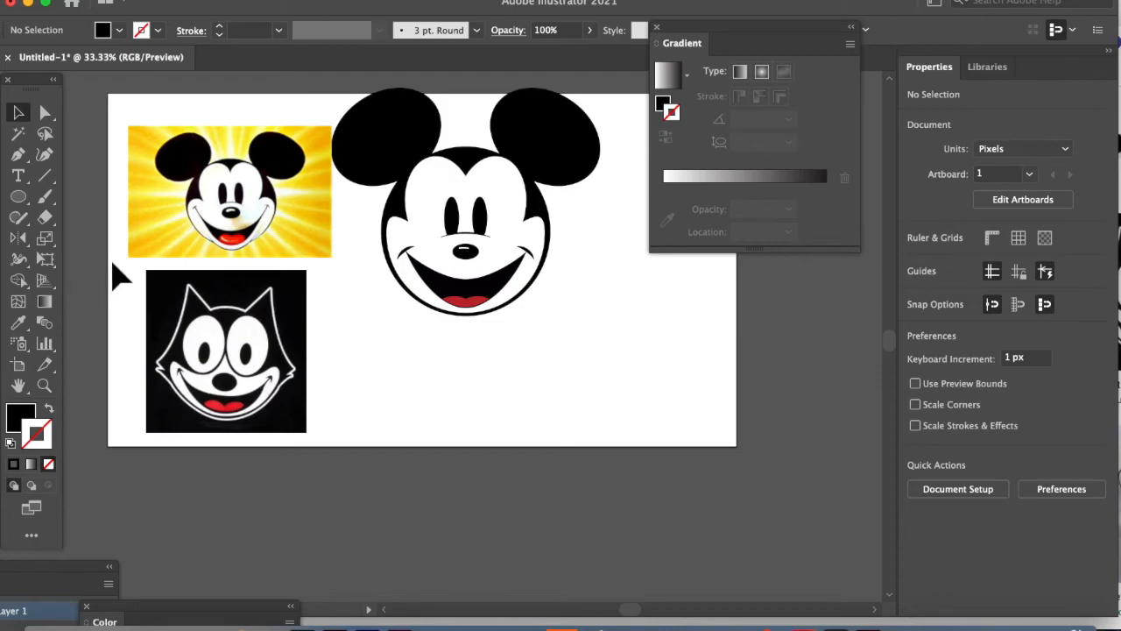
# - Draw an ellipse of about 145 × 121 px over the lower mouth and chin with the default white fill and 1 pt black stroke
pyautogui.click(44, 386)
pyautogui.moveTo(233, 247); pyautogui.dragTo(688, 268)
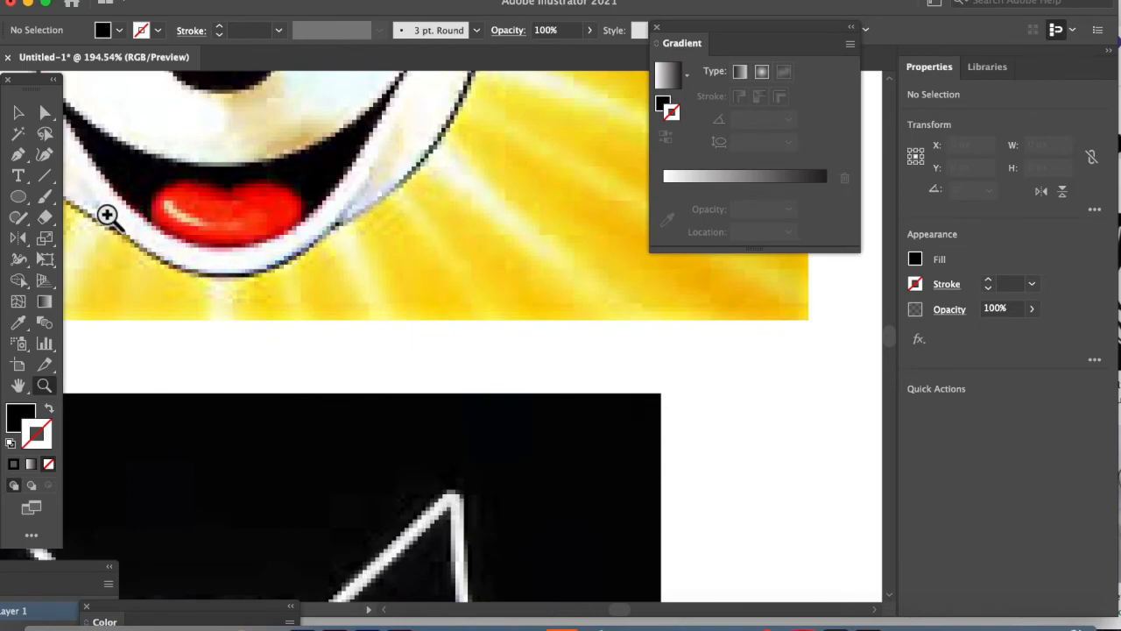
pyautogui.moveTo(754, 449); pyautogui.dragTo(337, 470)
pyautogui.moveTo(632, 435); pyautogui.dragTo(249, 310)
pyautogui.moveTo(638, 487); pyautogui.dragTo(282, 380)
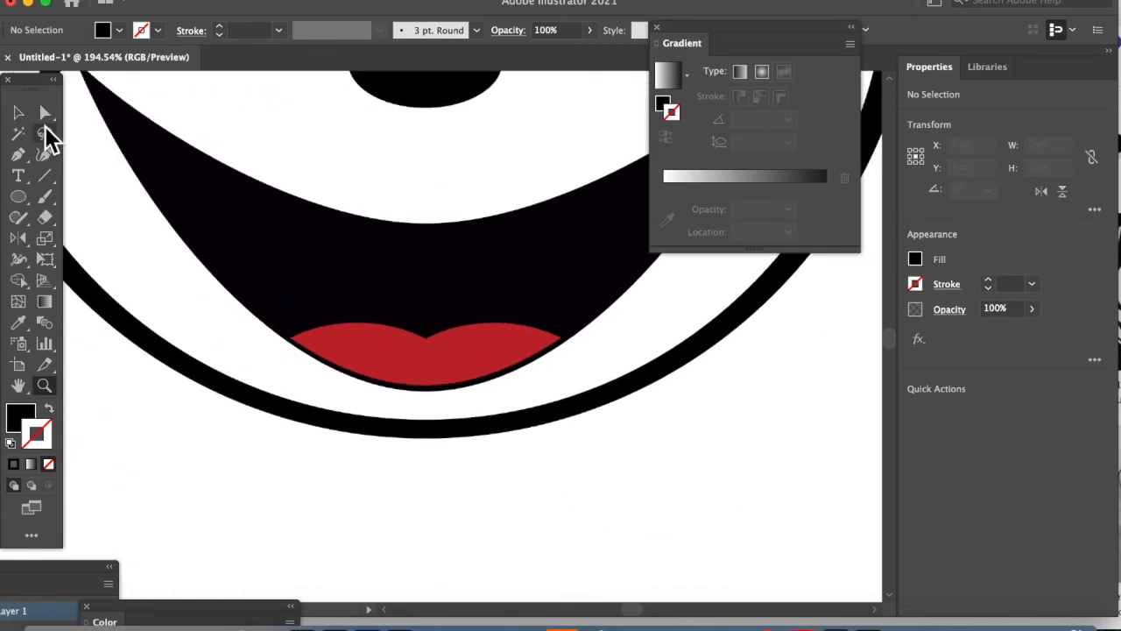
pyautogui.click(19, 197)
pyautogui.moveTo(172, 214); pyautogui.dragTo(630, 526)
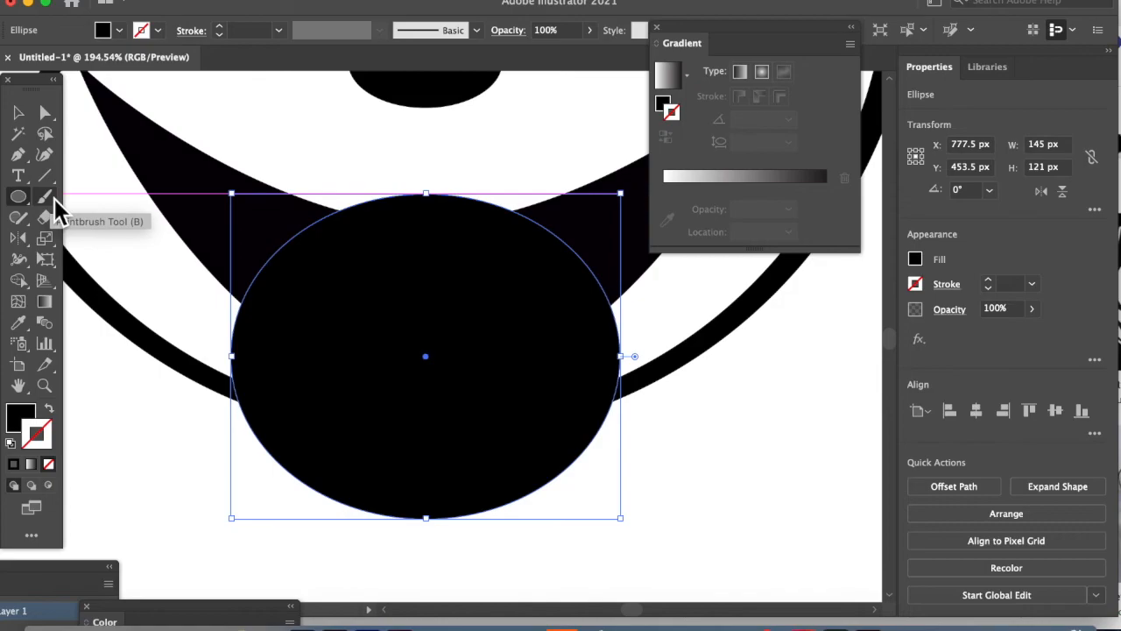
pyautogui.press('d')
# - Delete the chin ellipse's top anchor point so only its lower half remains as an open path
pyautogui.click(46, 112)
pyautogui.click(87, 149)
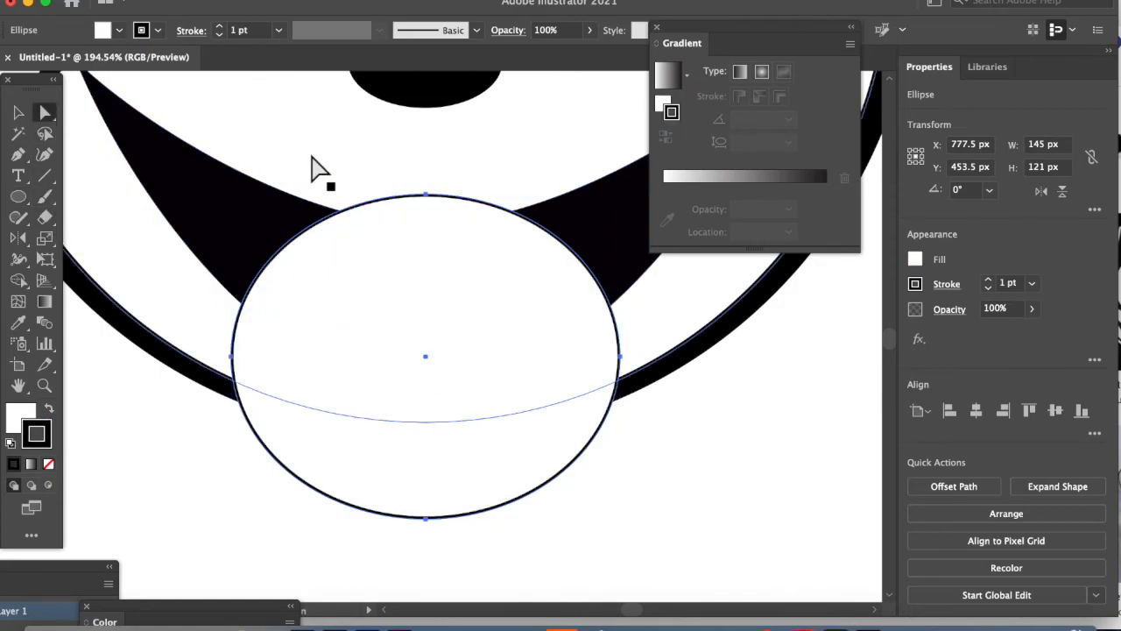
pyautogui.click(425, 193)
pyautogui.press('Delete')
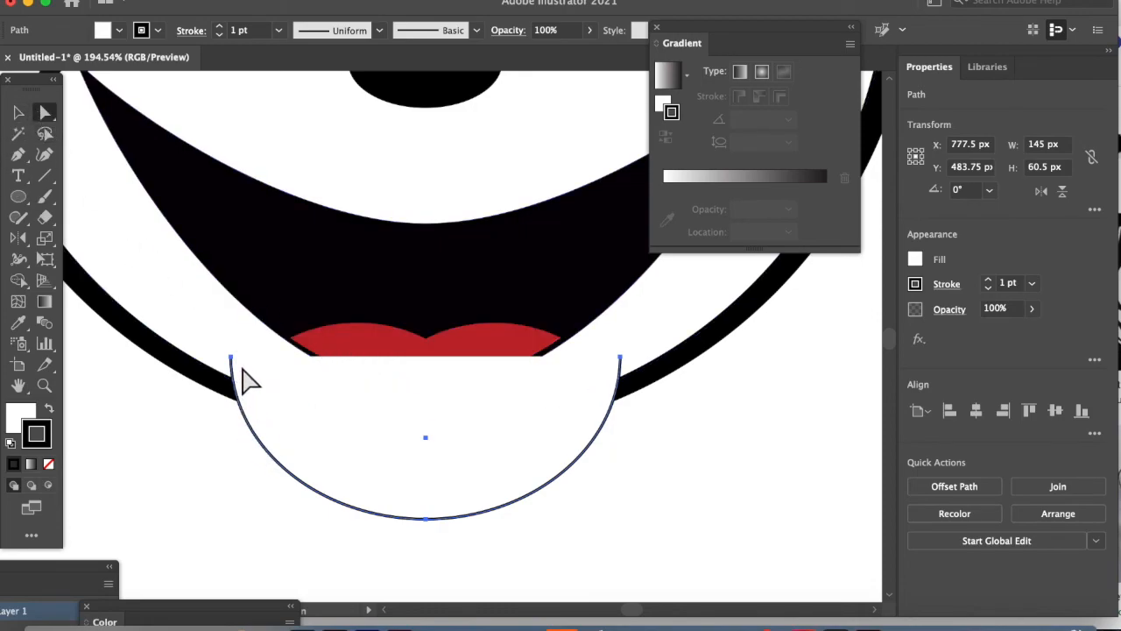
pyautogui.click(322, 557)
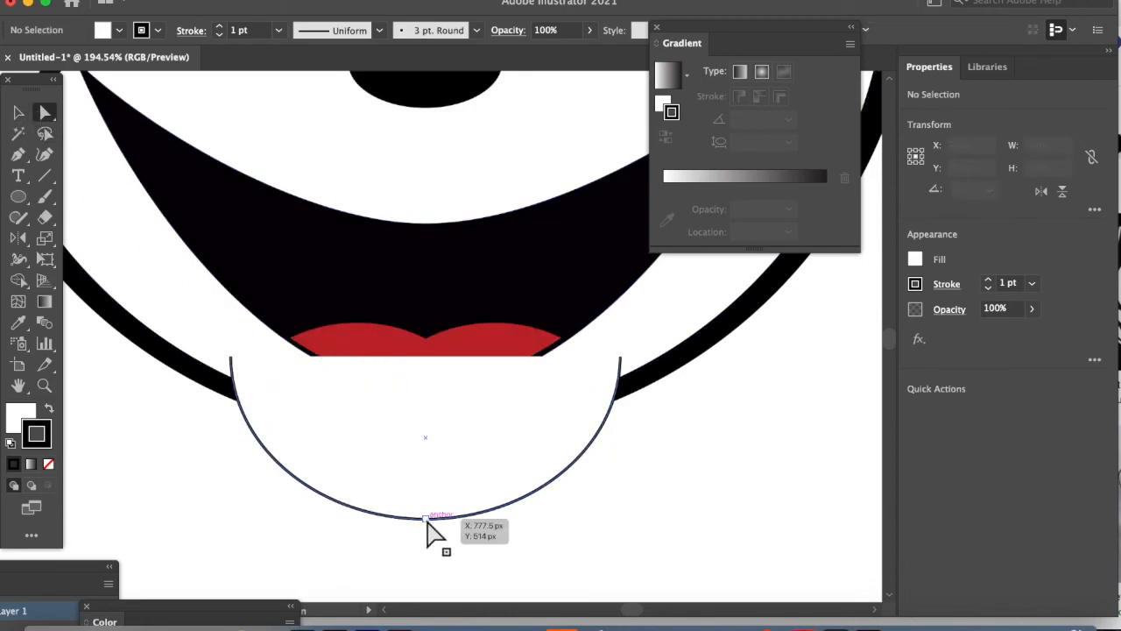
# - Flatten the half ellipse to about 33.5 px high and place it across the chin at about X 776.5, Y 473.25 px
pyautogui.click(13, 109)
pyautogui.click(424, 495)
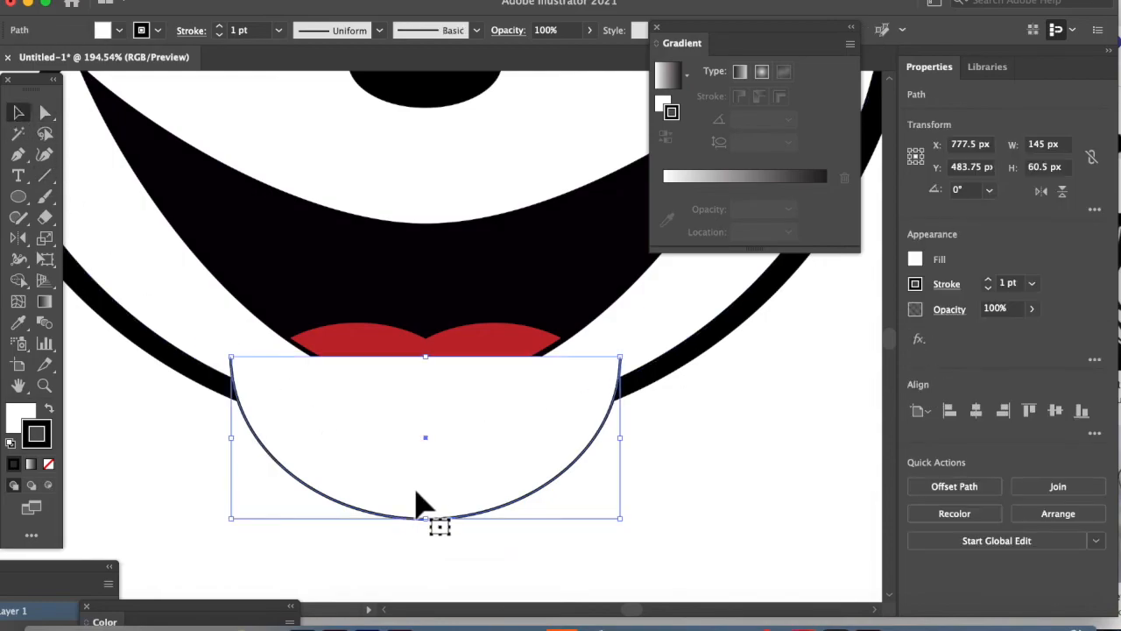
pyautogui.moveTo(435, 530); pyautogui.dragTo(429, 456)
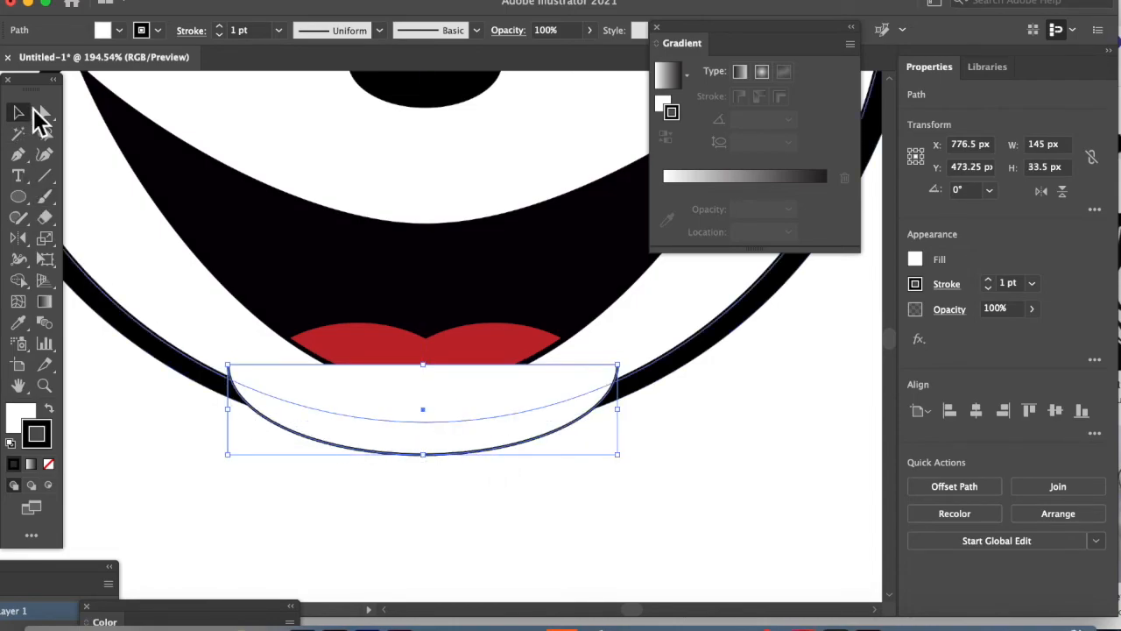
# - Shorten the curve handles at both ends of the chin path equally so its sides slope into the face outline
pyautogui.click(42, 114)
pyautogui.click(404, 530)
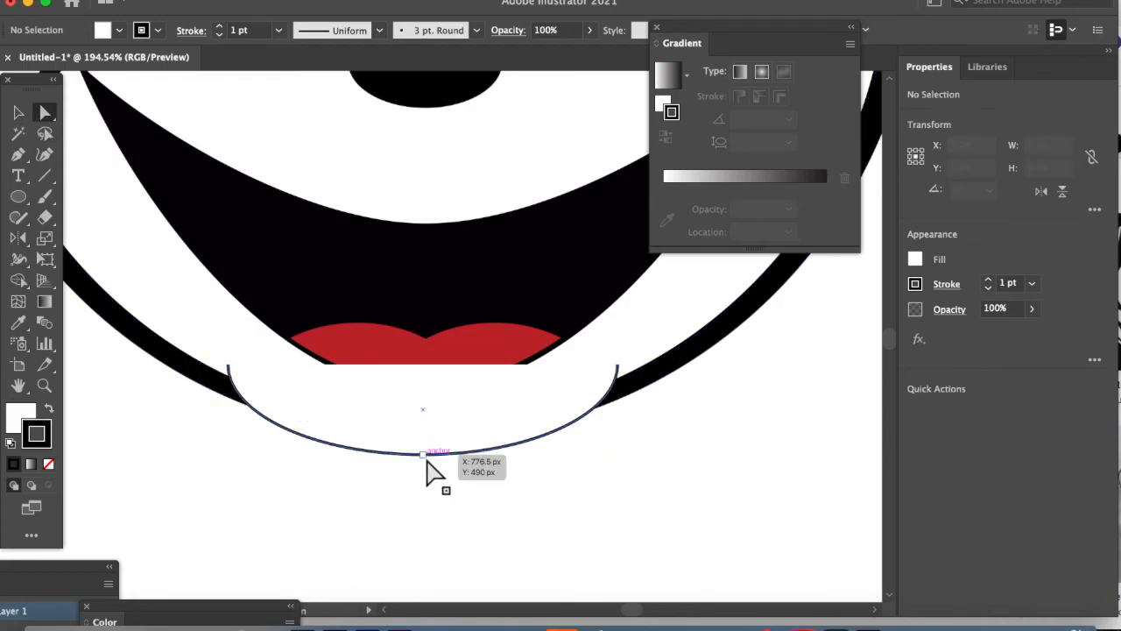
pyautogui.click(423, 455)
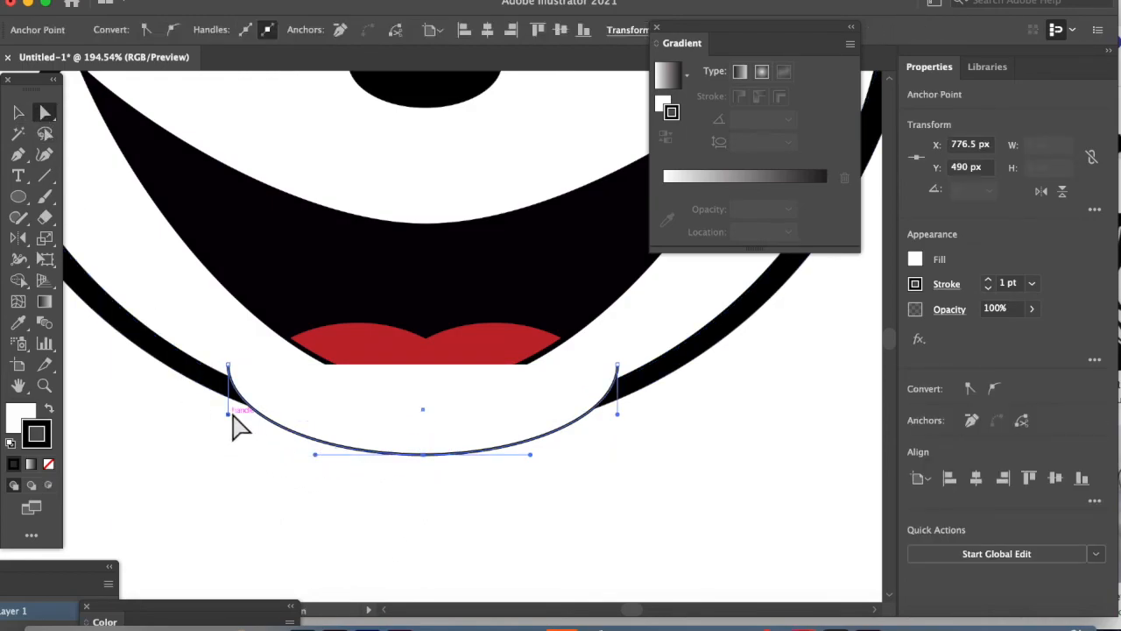
pyautogui.moveTo(229, 419); pyautogui.dragTo(226, 391)
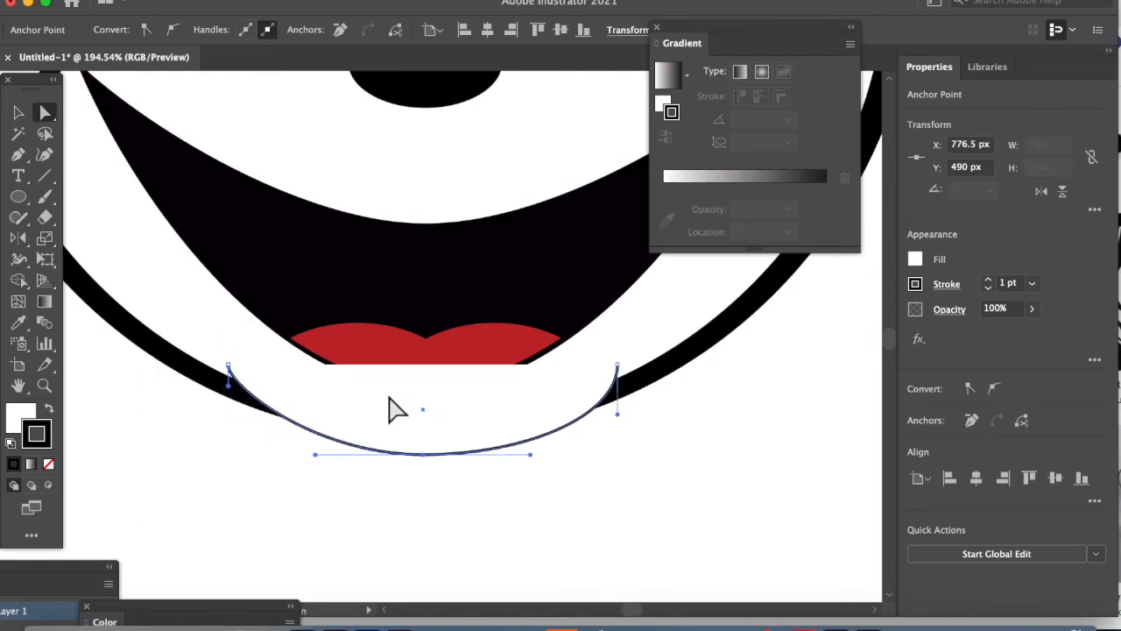
pyautogui.moveTo(620, 419); pyautogui.dragTo(621, 389)
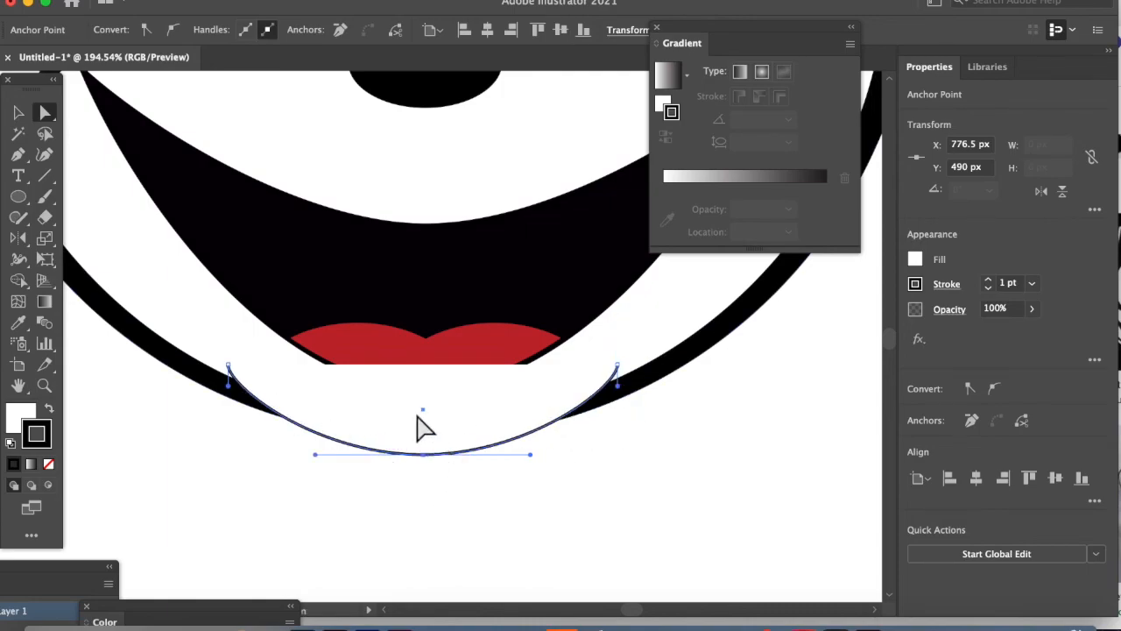
# - Send the white chin shape backward behind the tongue and the black mouth
pyautogui.click(354, 428)
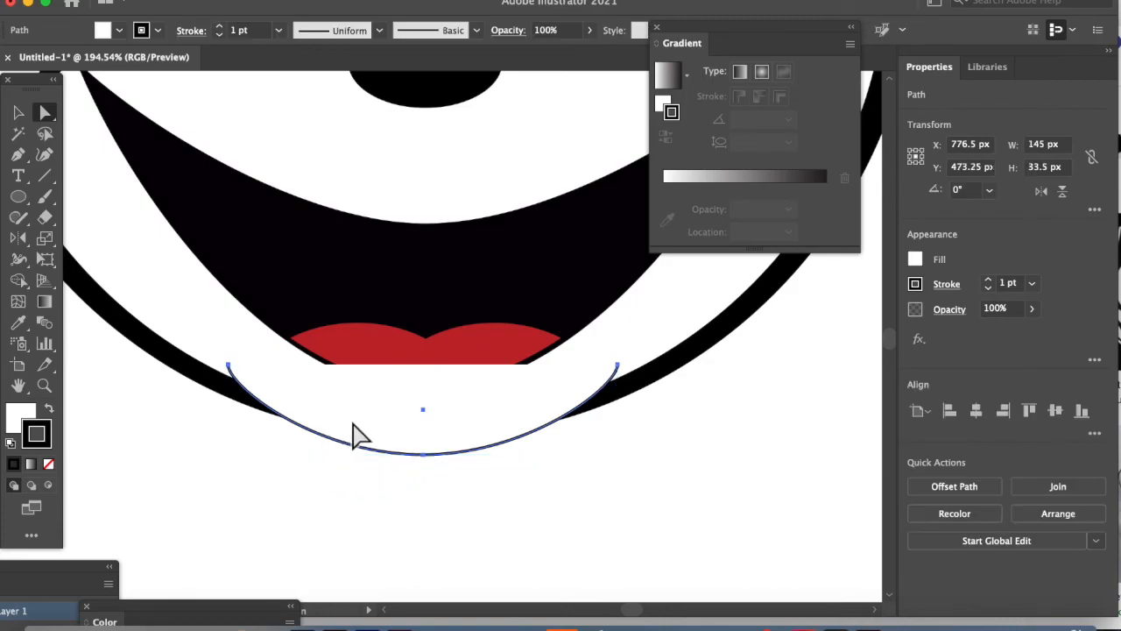
pyautogui.press('super+[')
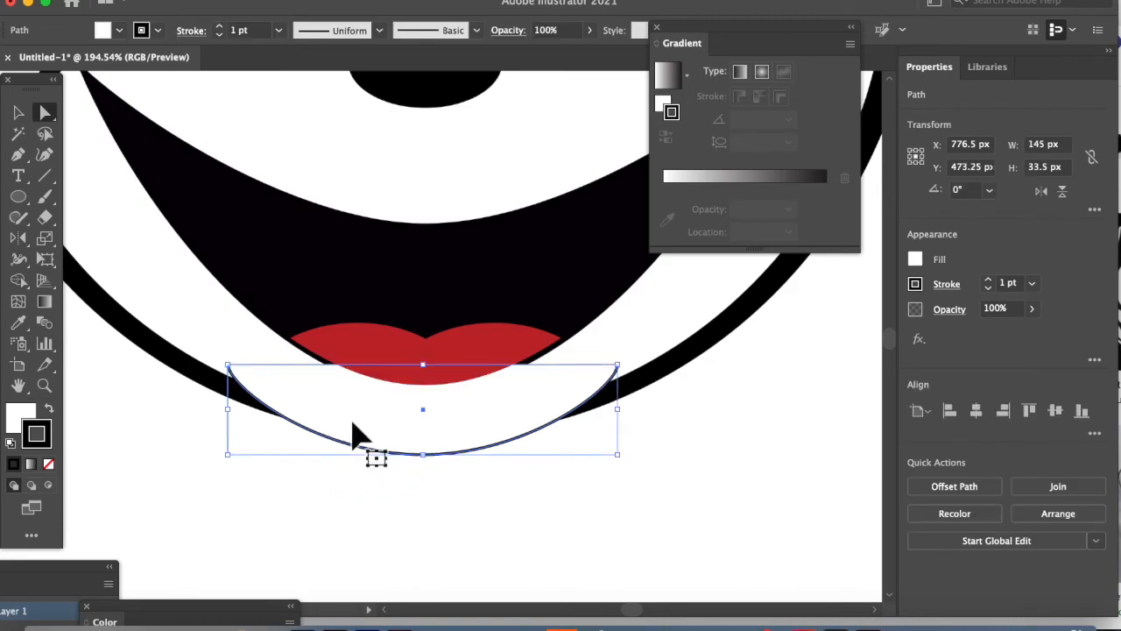
pyautogui.press('super+[')
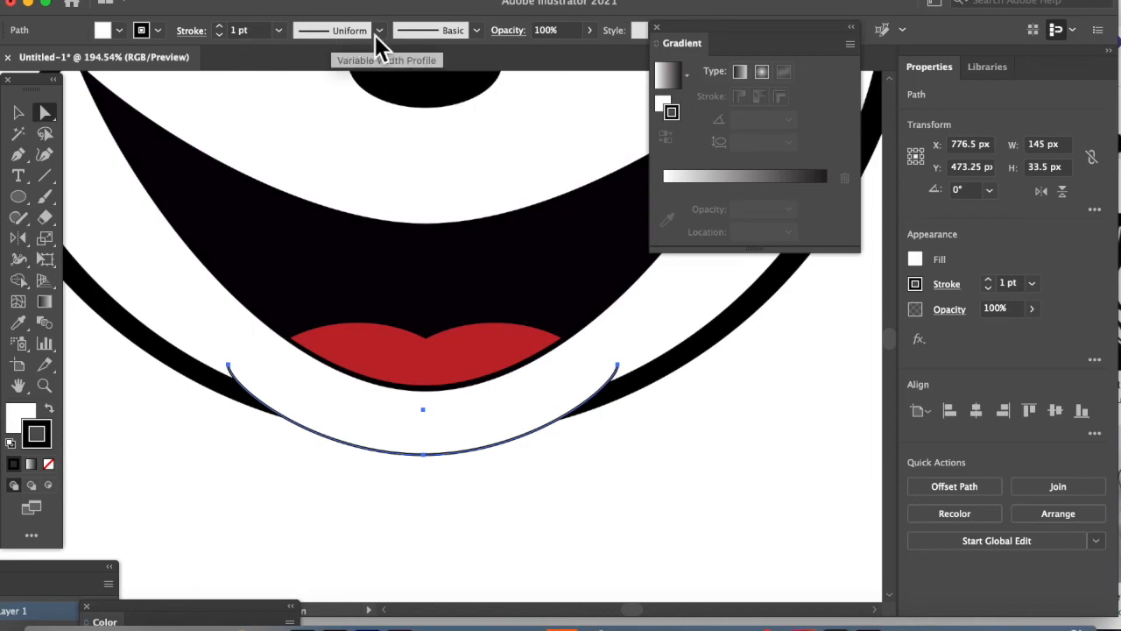
# - Give the chin path's stroke the lens-shaped width profile tapering at both ends and a weight of 6 pt
pyautogui.click(954, 289)
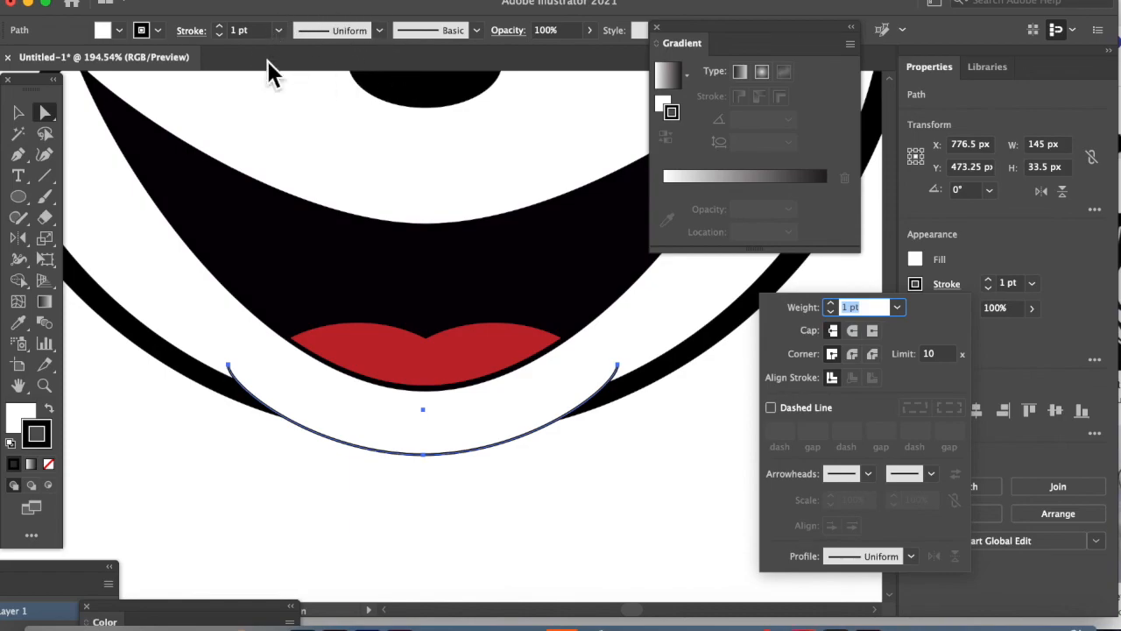
pyautogui.click(911, 557)
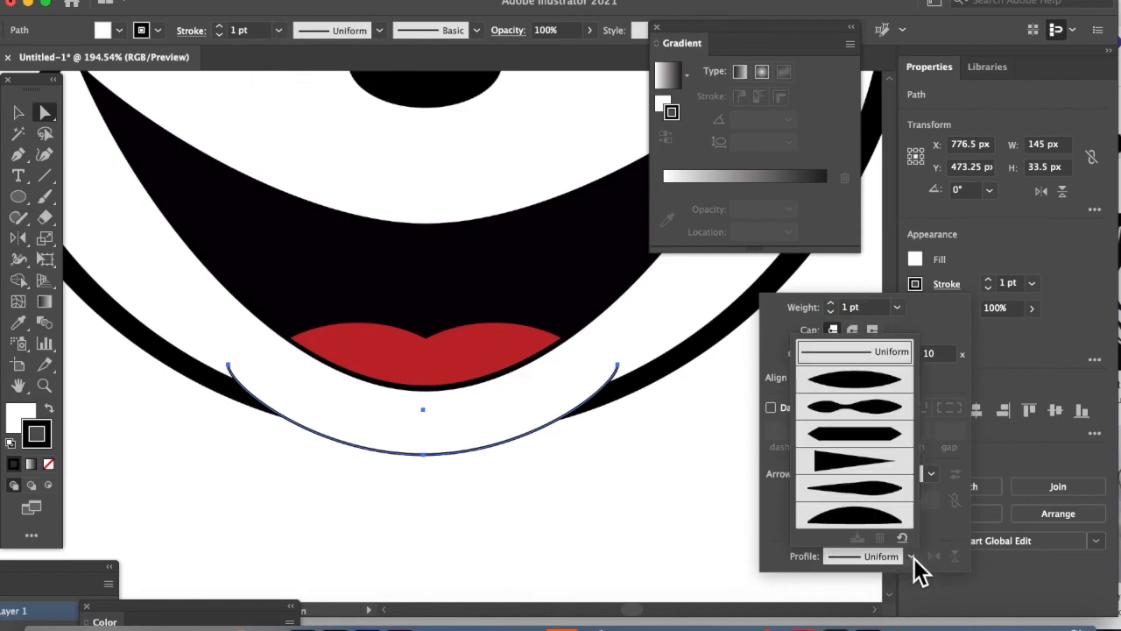
pyautogui.click(844, 384)
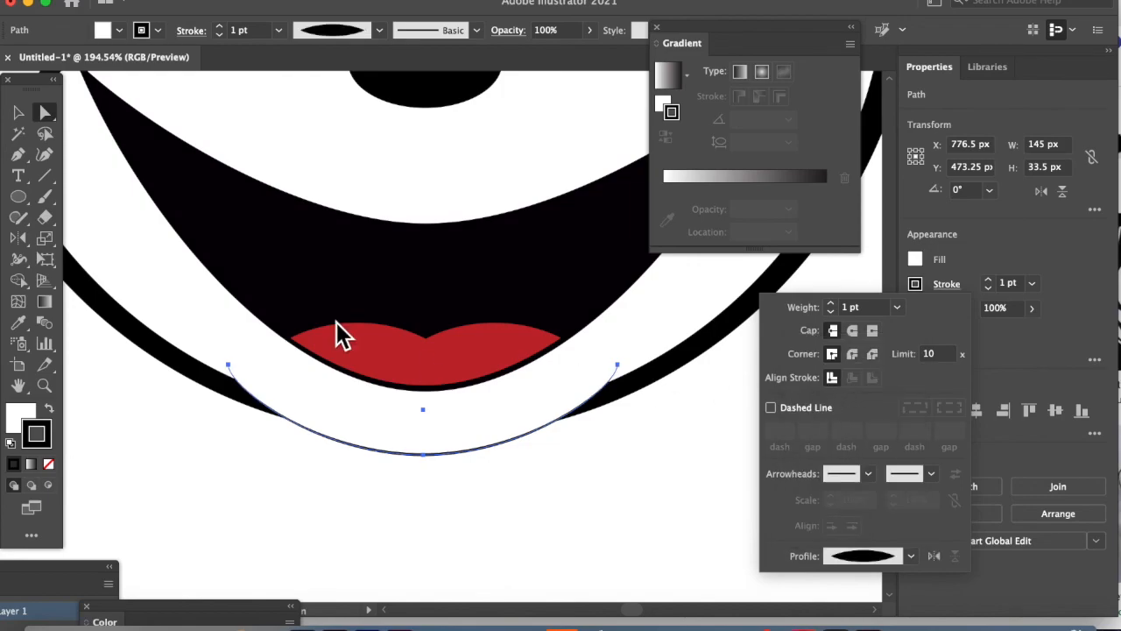
pyautogui.click(219, 27)
pyautogui.click(219, 27)
pyautogui.click(219, 28)
pyautogui.click(219, 27)
pyautogui.click(219, 27)
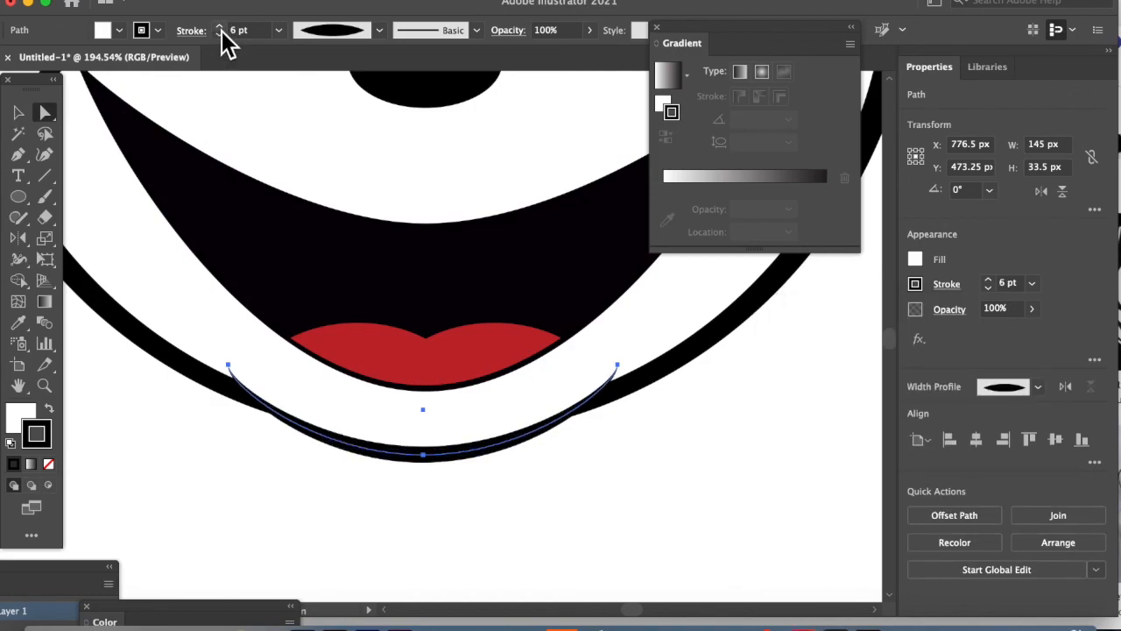
pyautogui.click(348, 463)
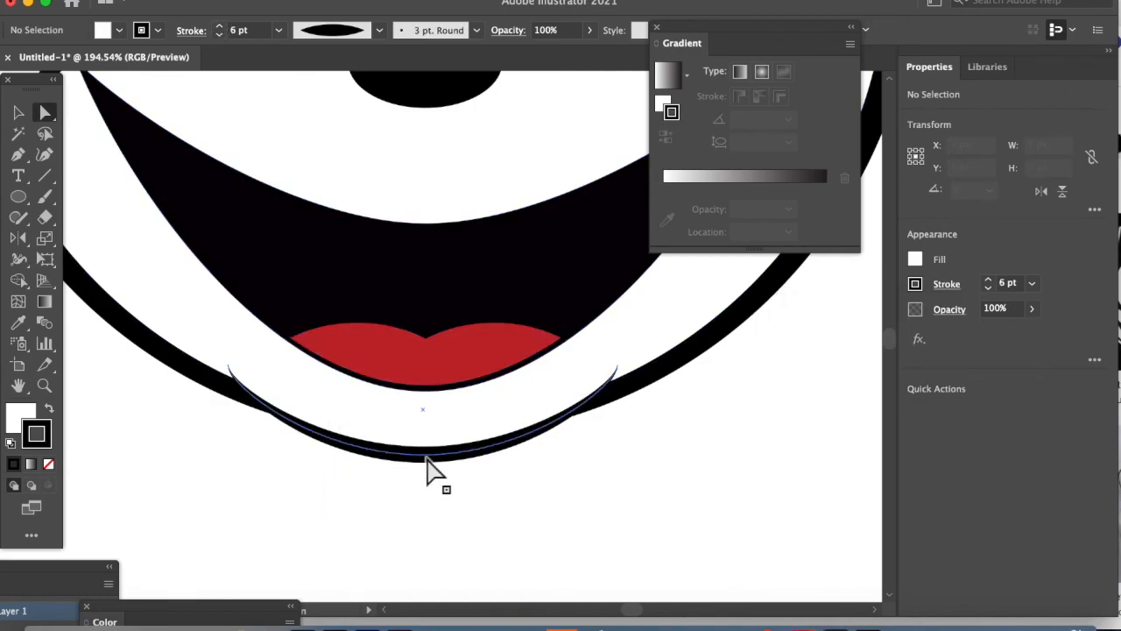
# - Review how the tapered chin line blends into the outline of the whole mouse face
pyautogui.press('super+minus')
pyautogui.press('super+minus')
pyautogui.press('super+minus')
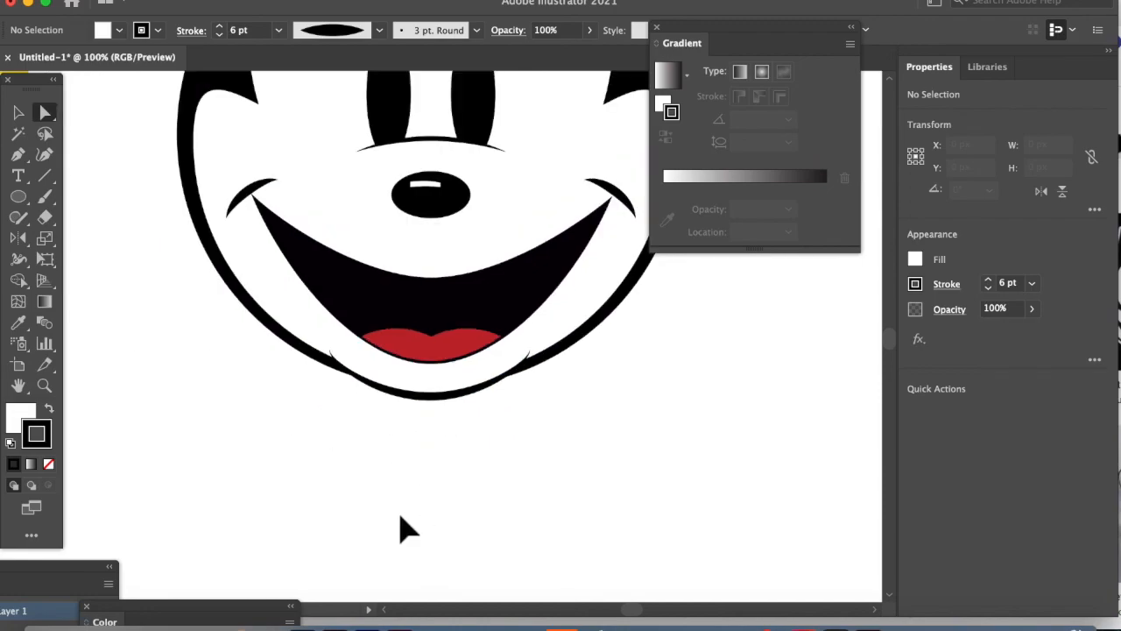
pyautogui.moveTo(412, 454); pyautogui.dragTo(468, 558)
pyautogui.moveTo(395, 595); pyautogui.dragTo(446, 592)
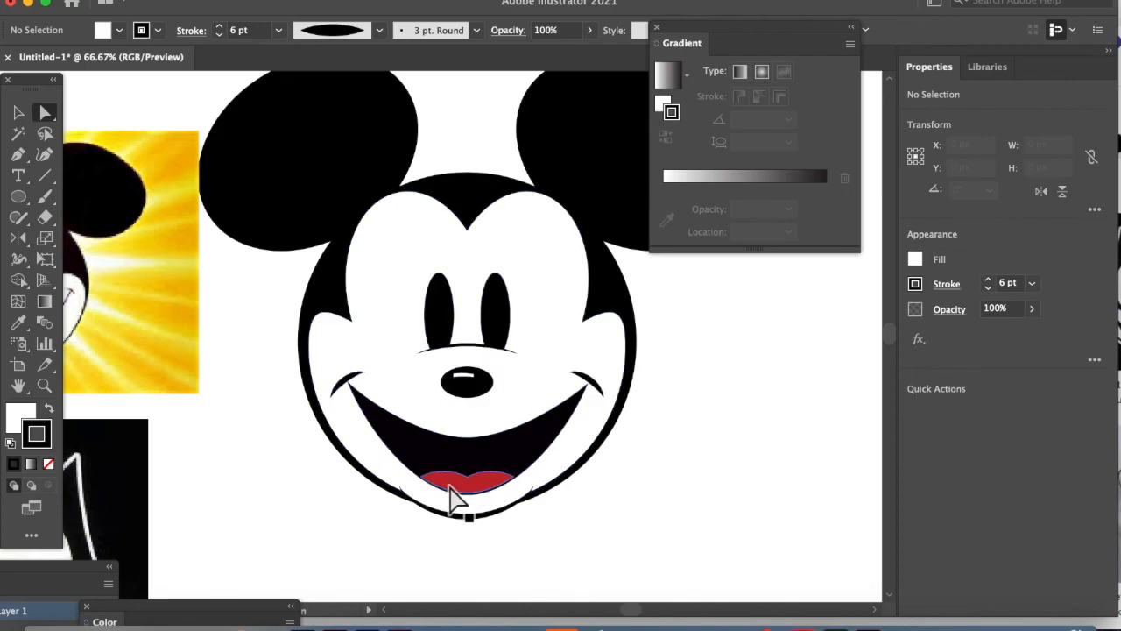
pyautogui.press('super+minus')
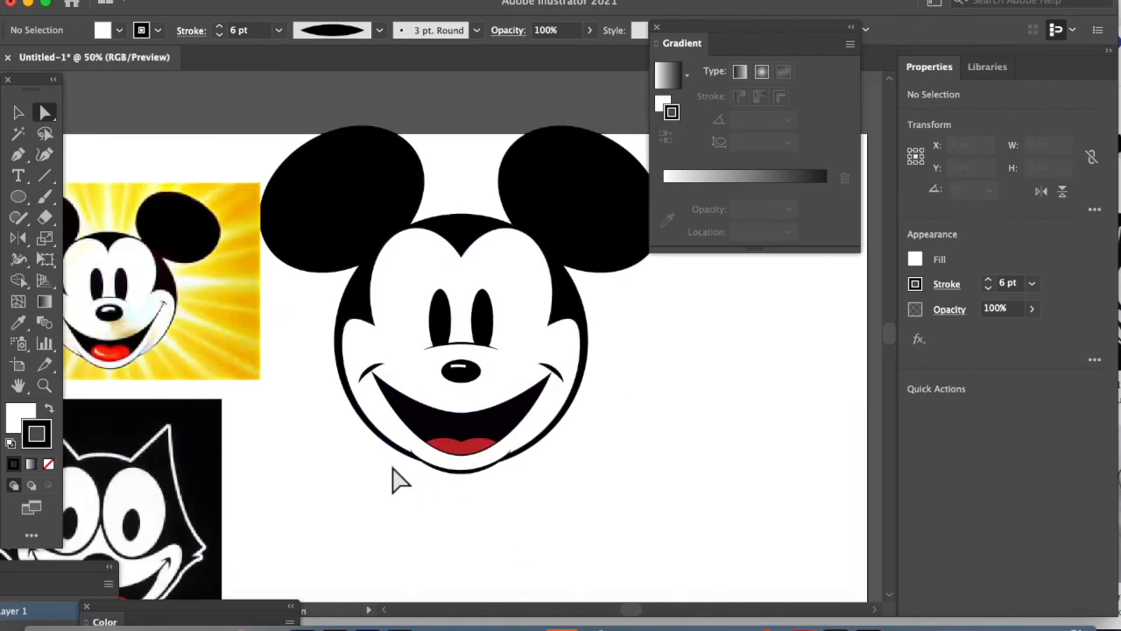
pyautogui.moveTo(400, 458); pyautogui.dragTo(338, 511)
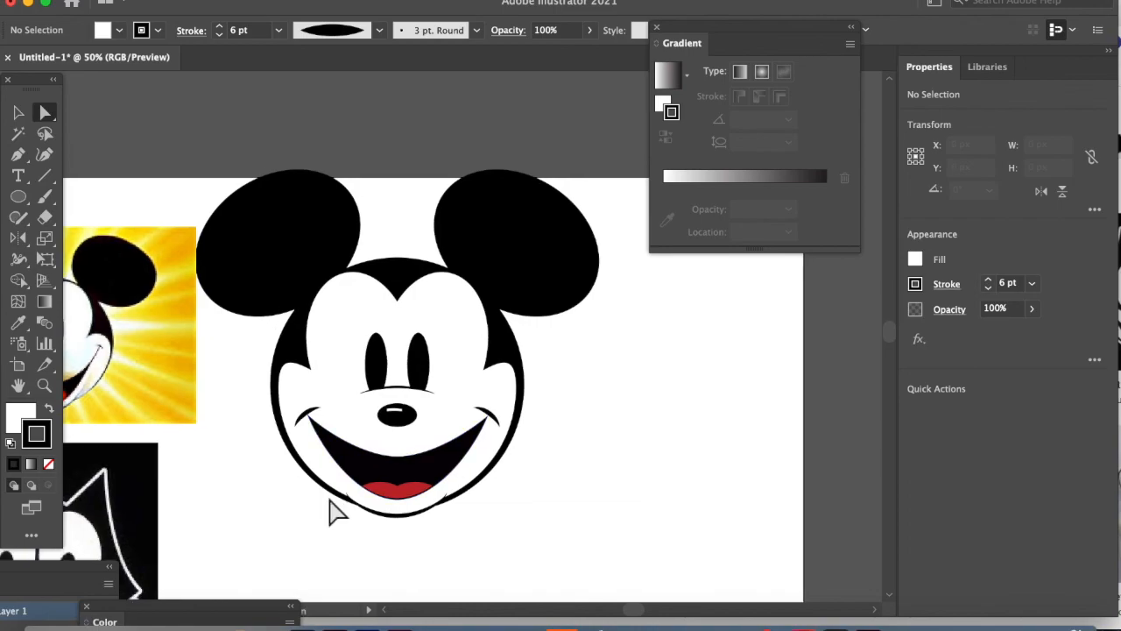